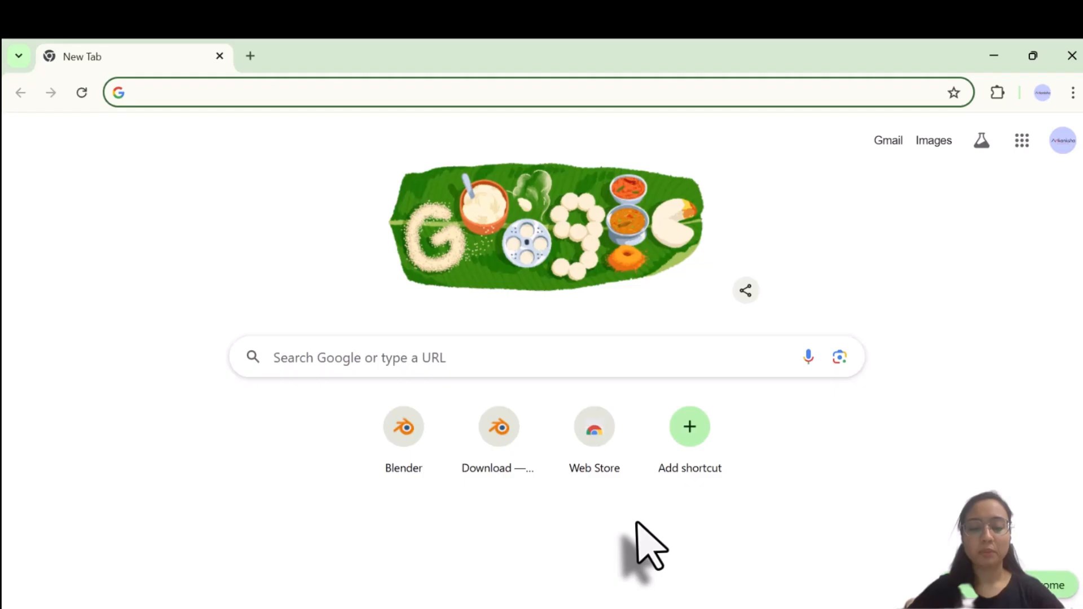
Go to blender.org and open its download page.
text(bk)
key(BackSpace)
text(l)
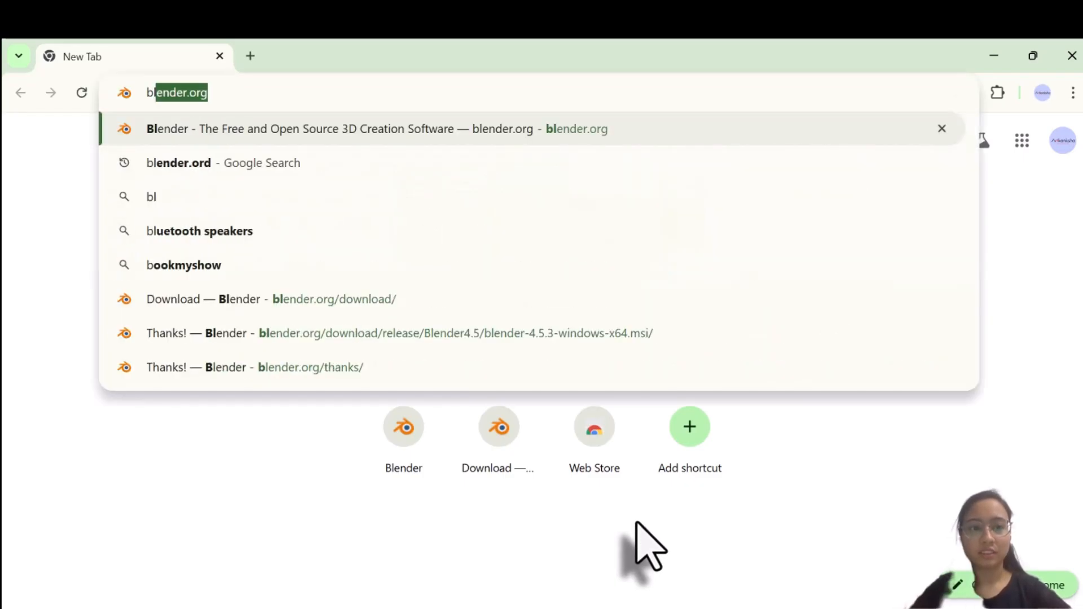
text(e)
key(Return)
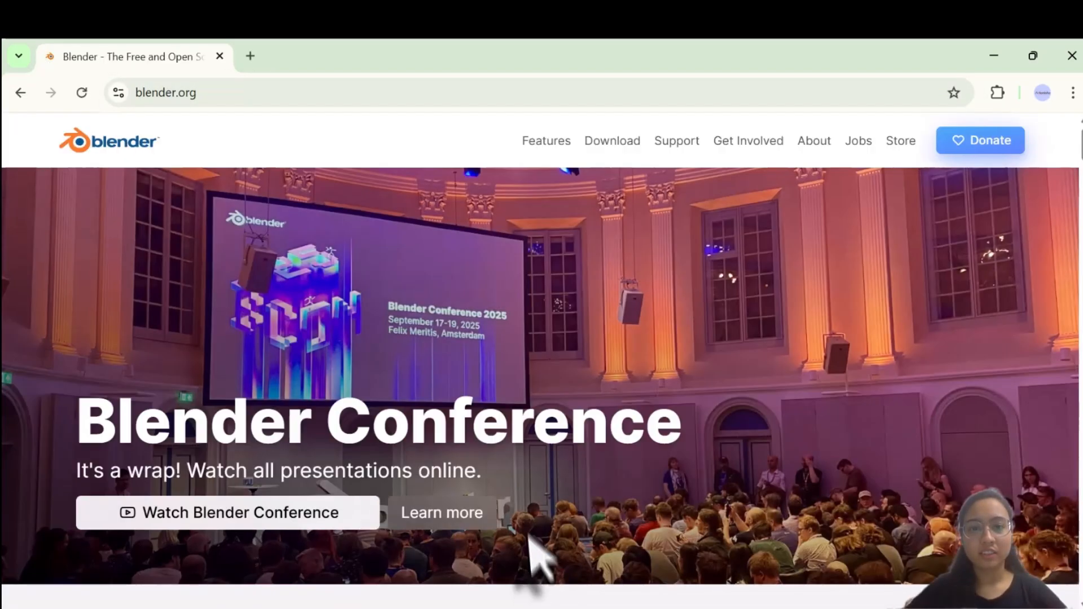
click(613, 142)
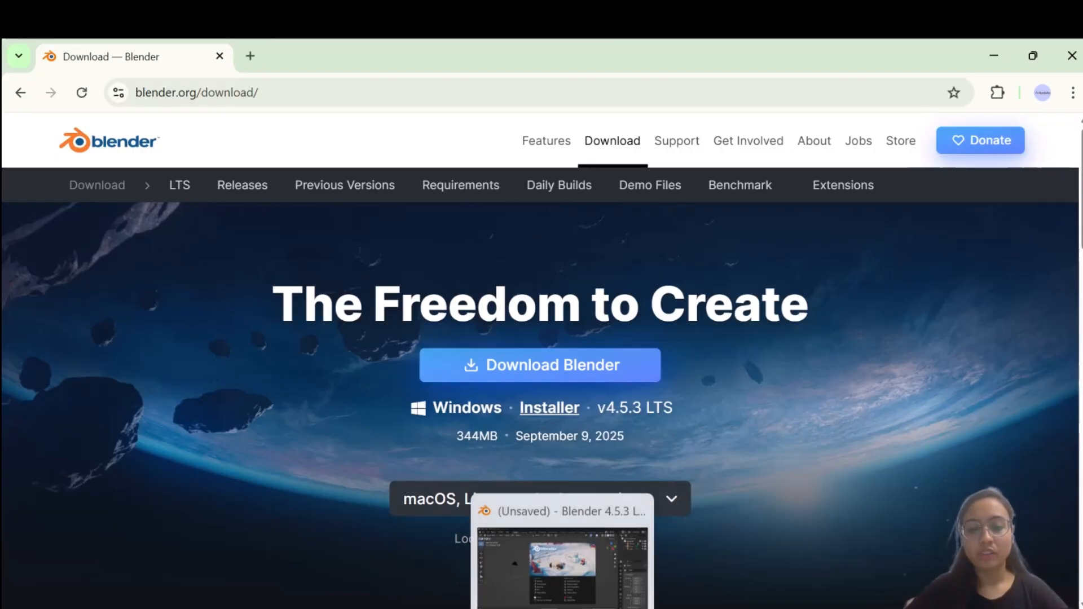
Switch to Blender and start a new General file.
click(563, 607)
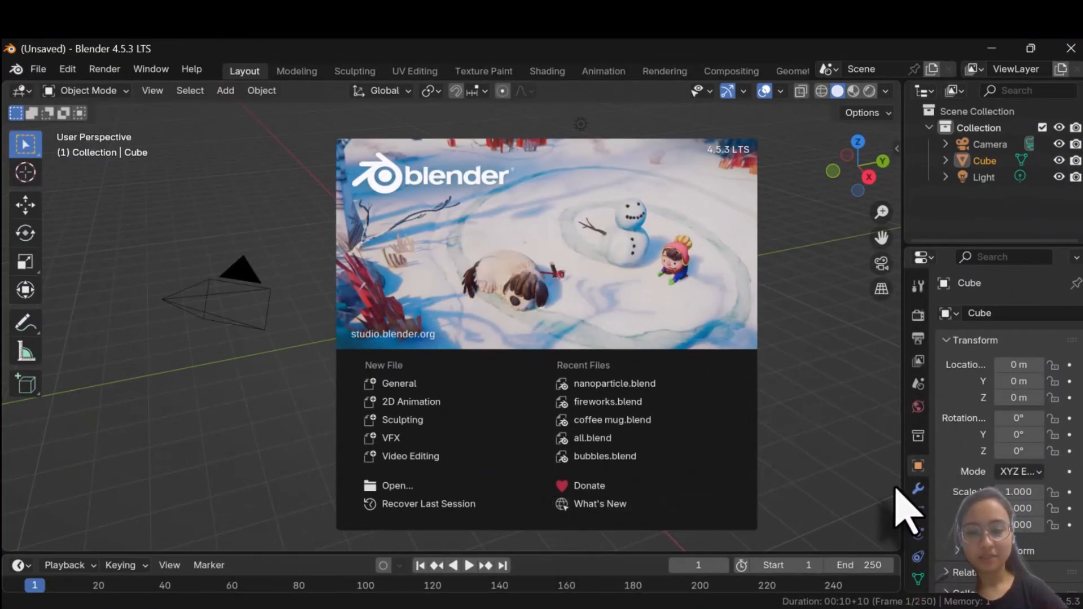
click(403, 386)
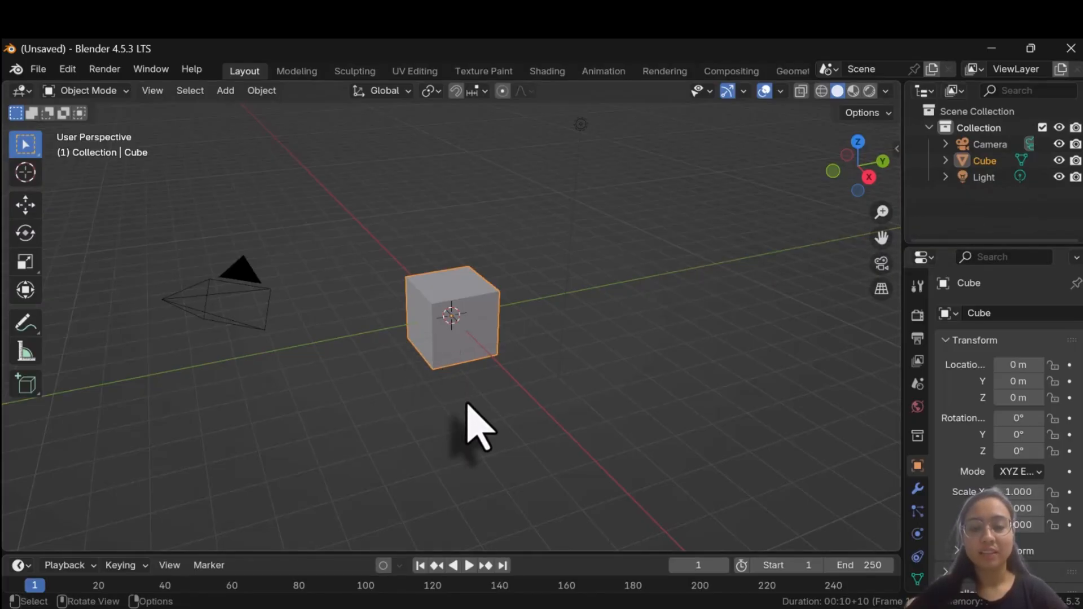
Practise deselecting the default cube and selecting it again.
click(524, 409)
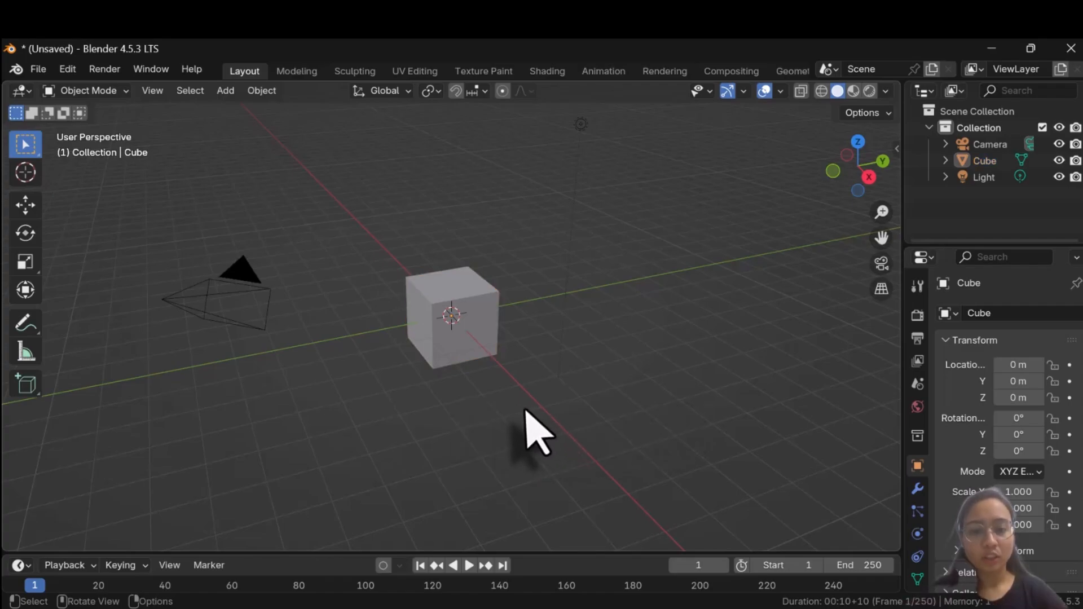
click(480, 316)
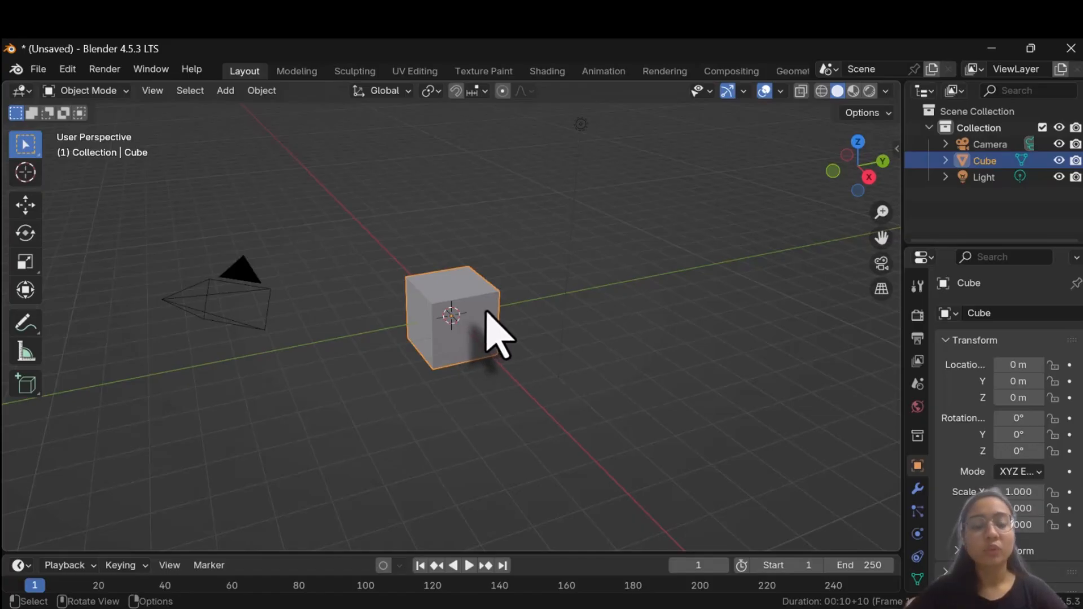
click(712, 338)
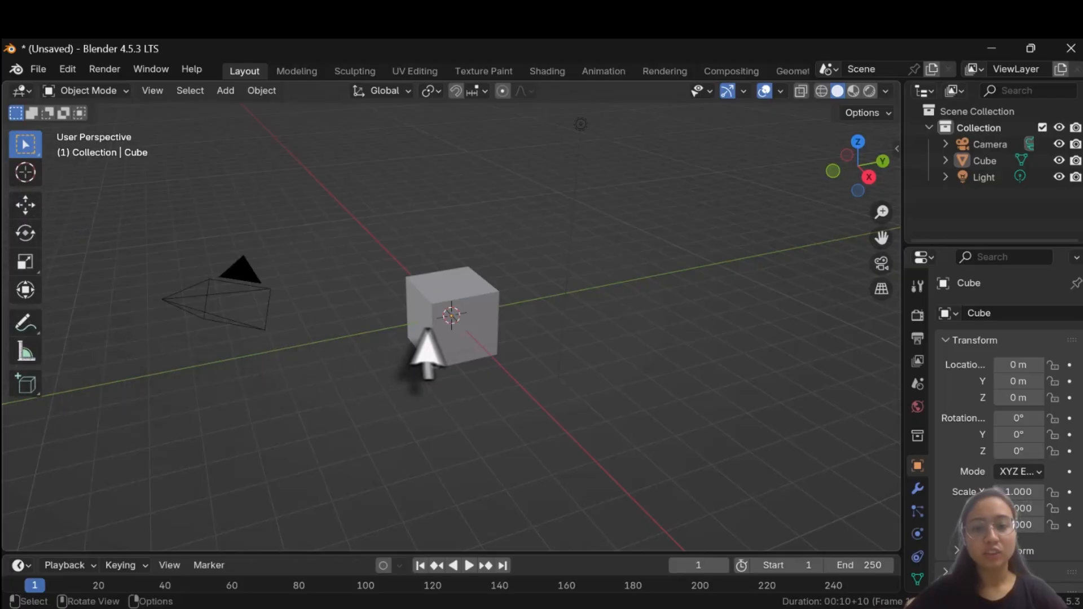
click(480, 316)
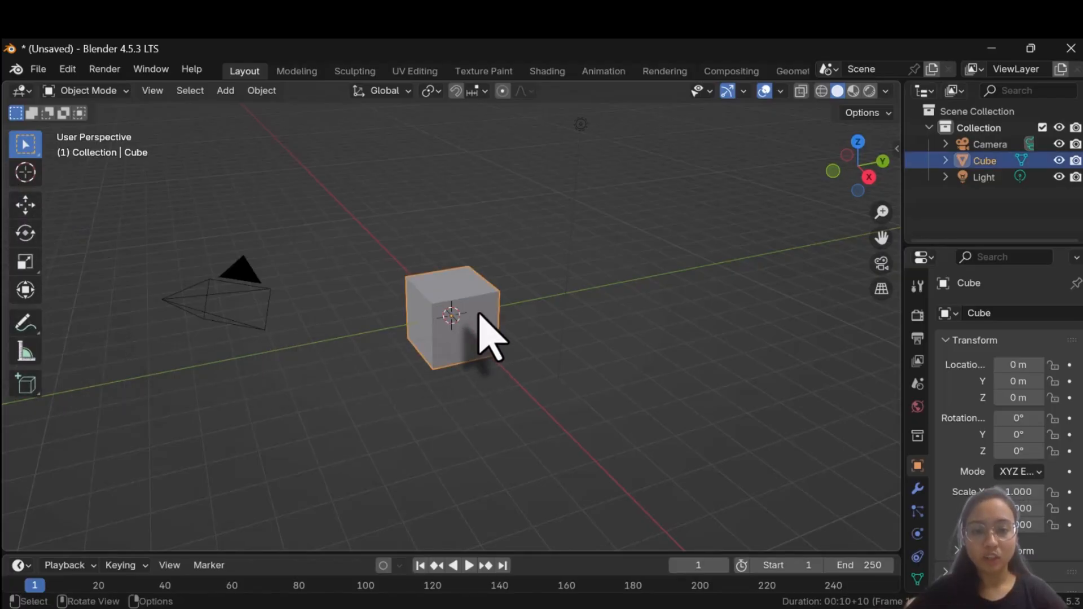
With the Move tool, shift the cube along the X axis to about -1.10 m.
click(26, 205)
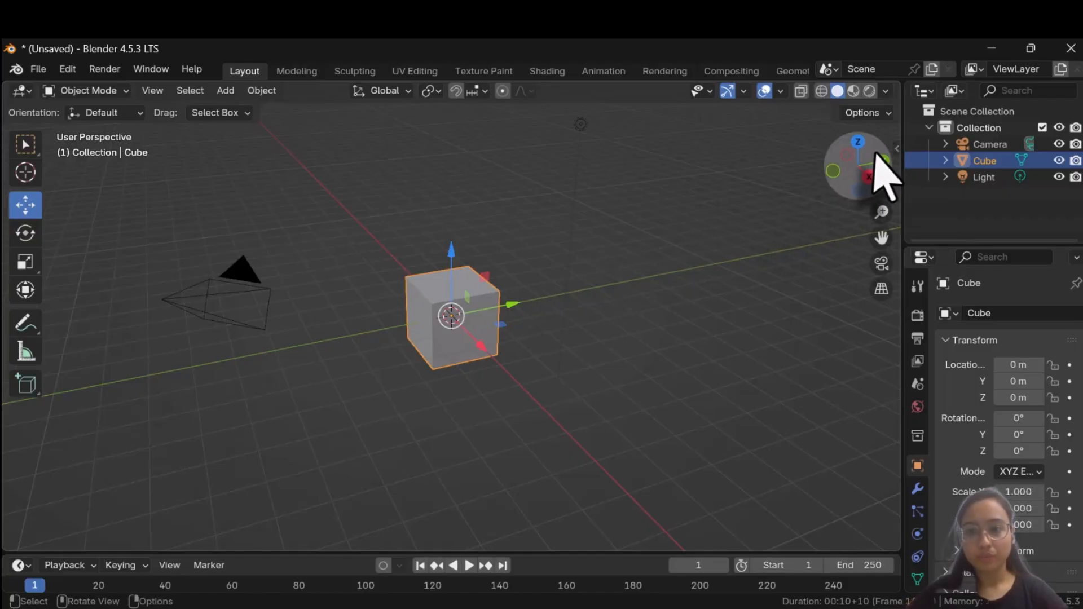
drag(877, 164, 806, 237)
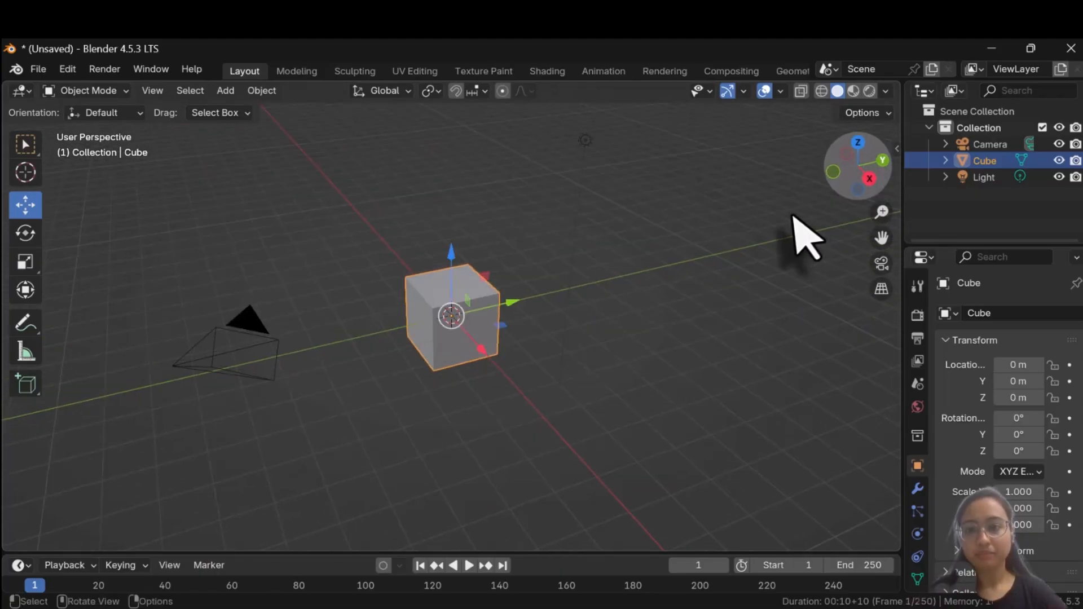
click(869, 177)
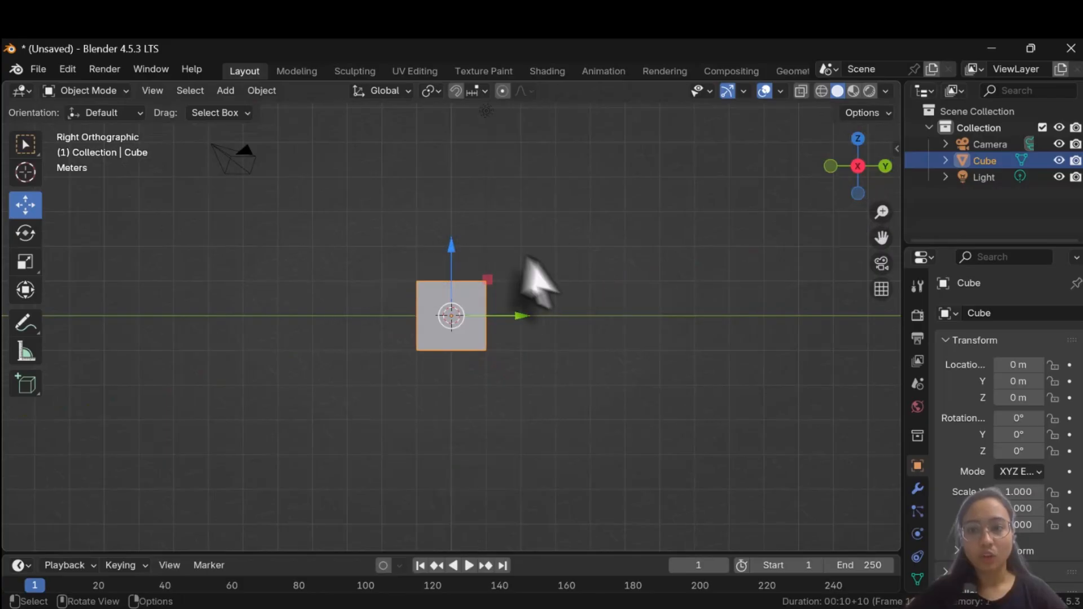
click(884, 166)
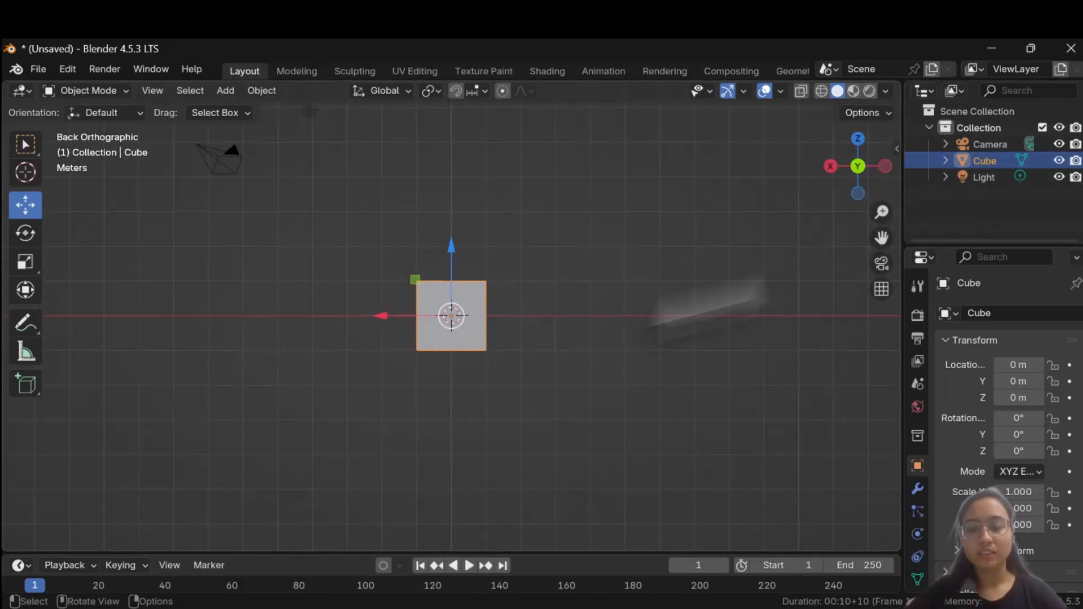
drag(865, 176, 205, 315)
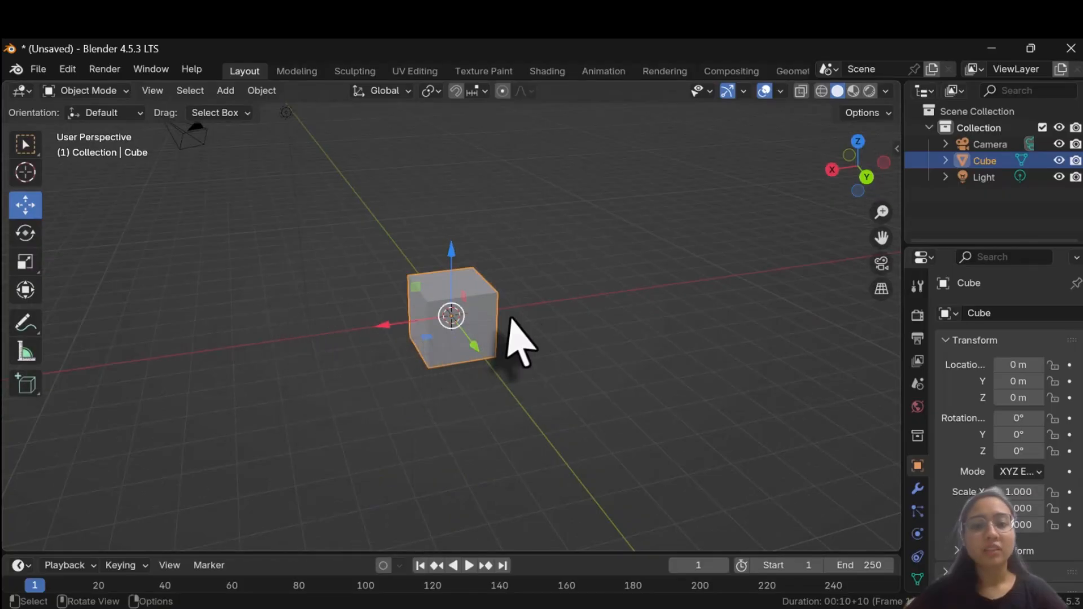
middle_drag(513, 338, 707, 314)
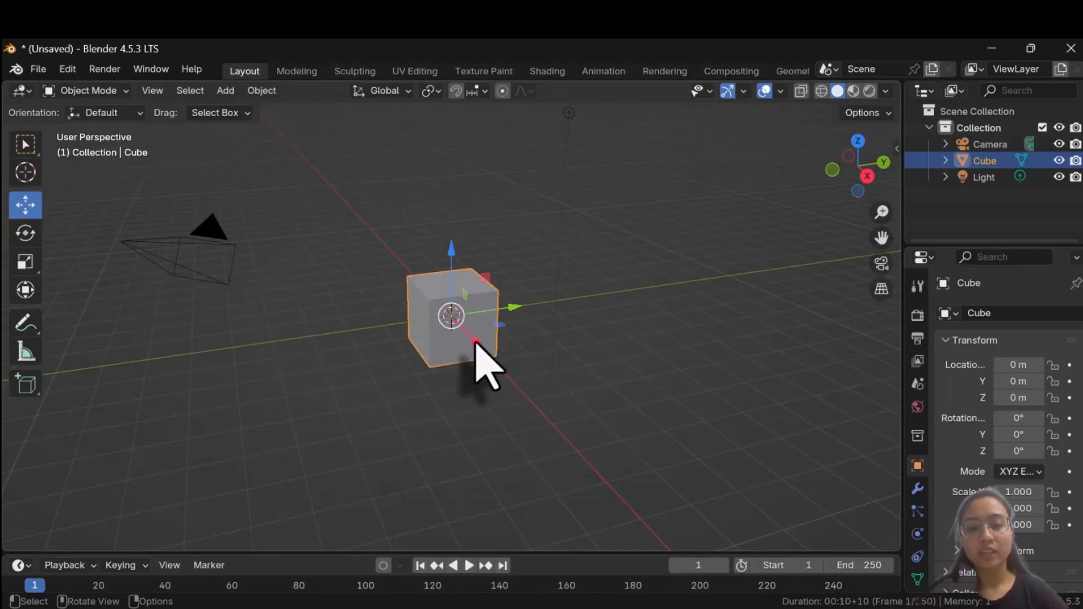
mouse_move(475, 341)
mouse_down()
mouse_move(580, 467)
mouse_move(408, 235)
mouse_move(553, 425)
mouse_move(561, 409)
mouse_move(481, 321)
mouse_up()
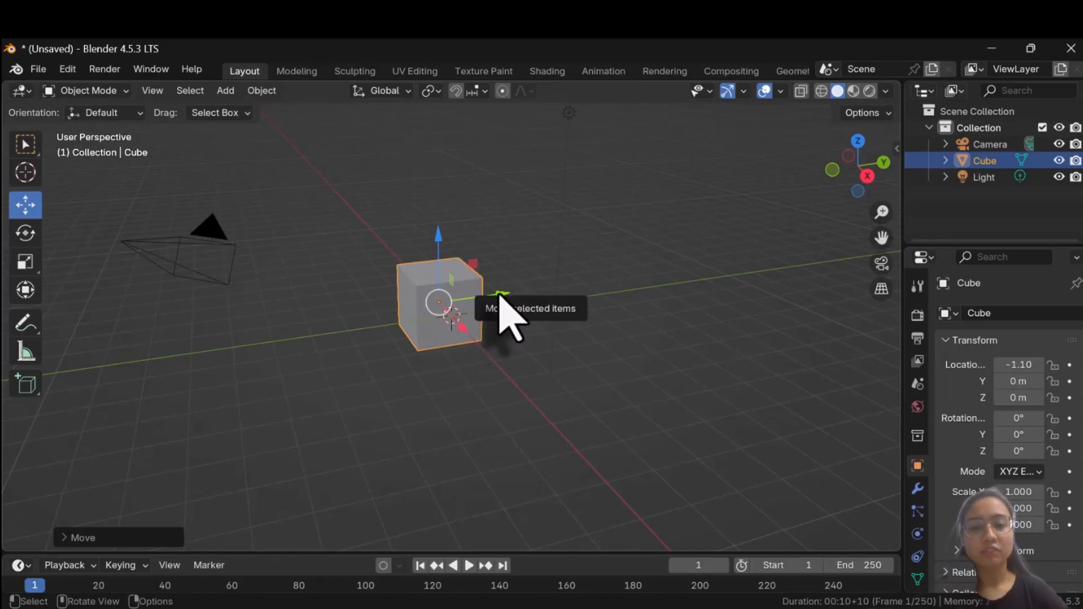
Try moving the cube along the Y axis to about -4.59 m, and undo that move.
drag(499, 299, 362, 382)
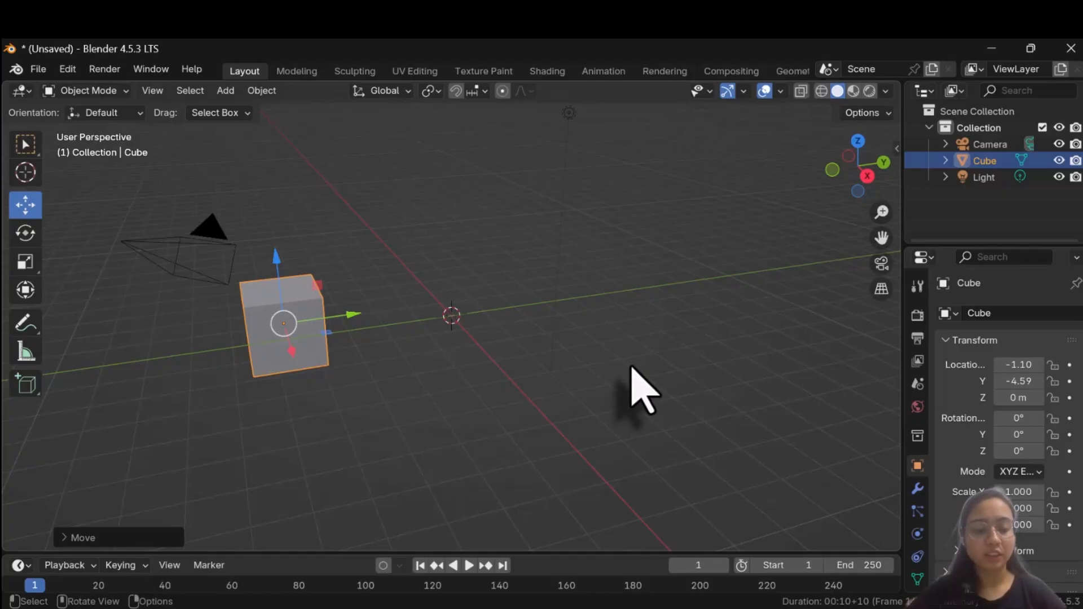
key(ctrl+z)
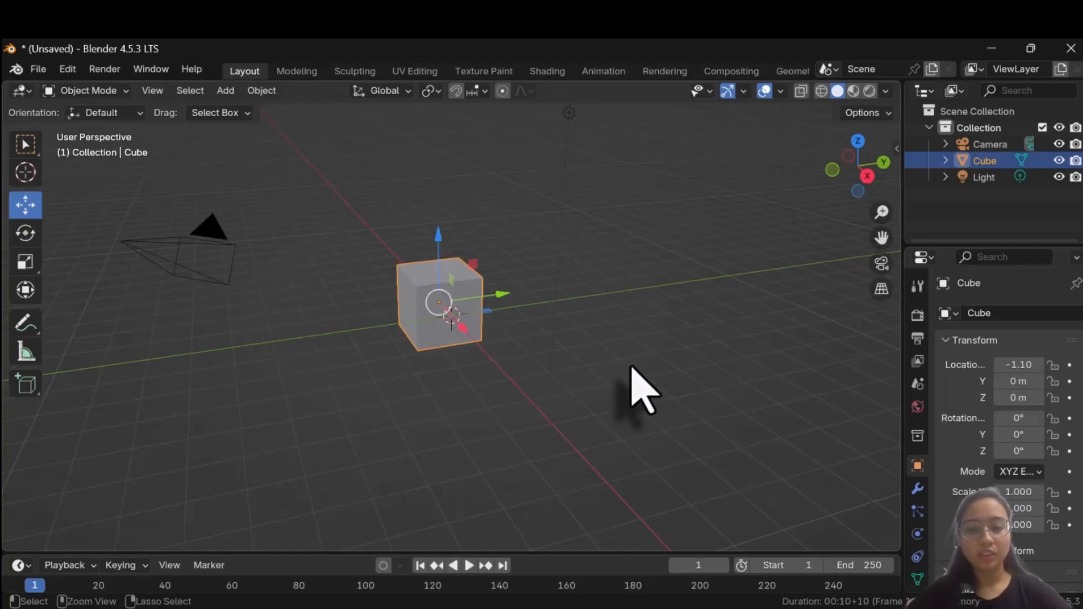
Activate the Select Box tool and try grabbing the cube for a free, unconstrained move, cancelling it.
click(25, 144)
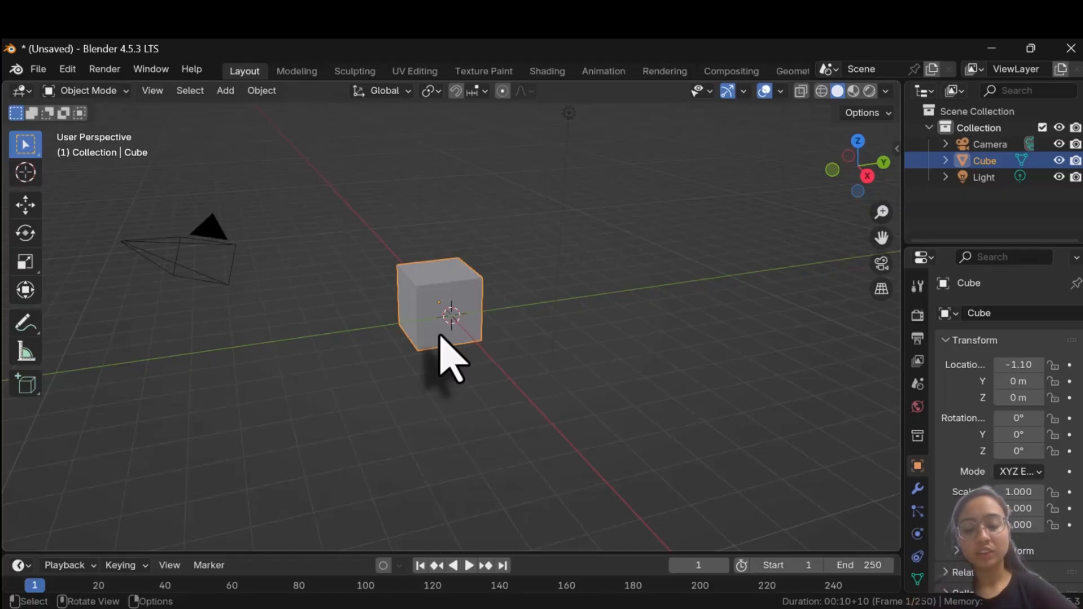
key(g)
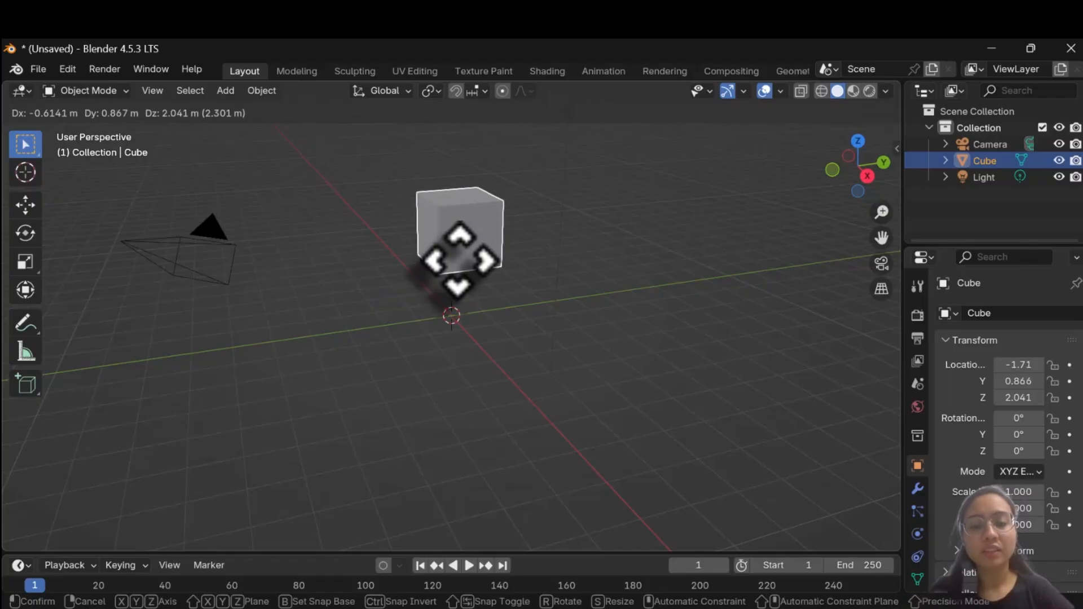
right_click(459, 259)
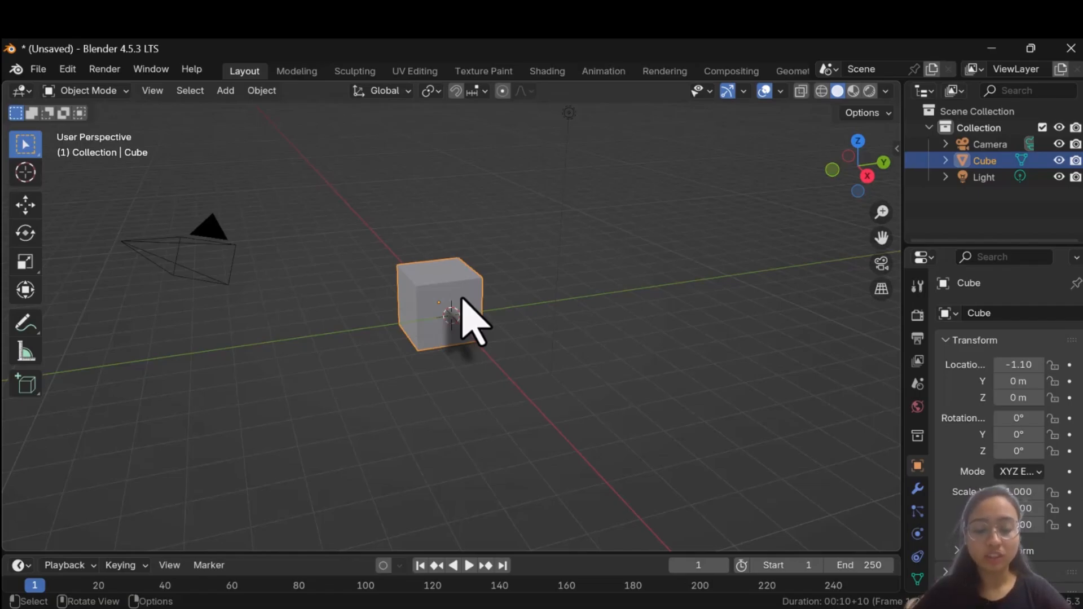
Try moving the cube about 6.1 m along the global Y axis, and undo the move.
key(g)
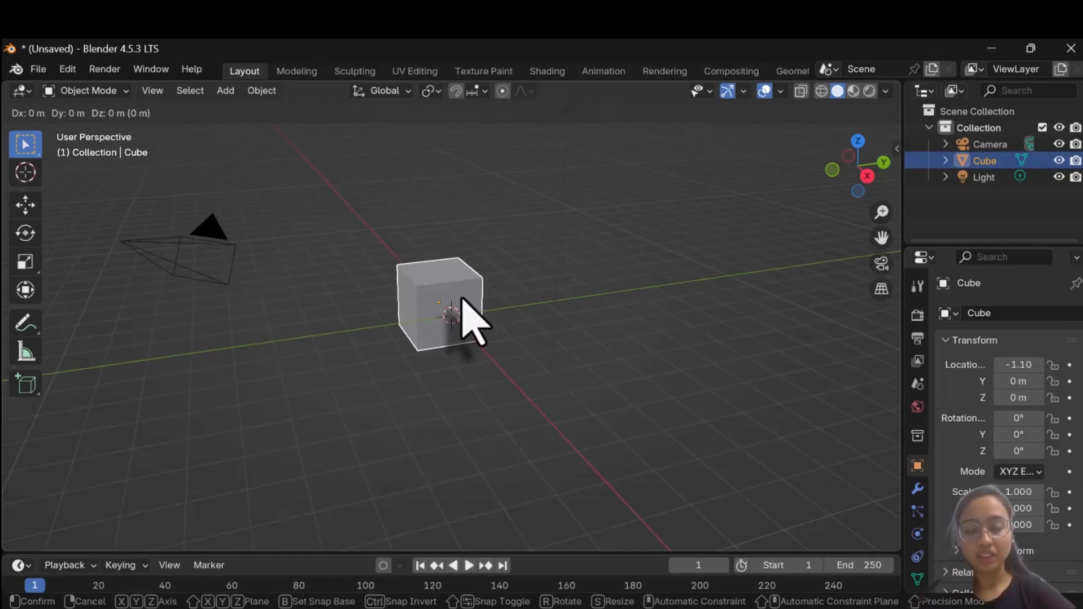
key(y)
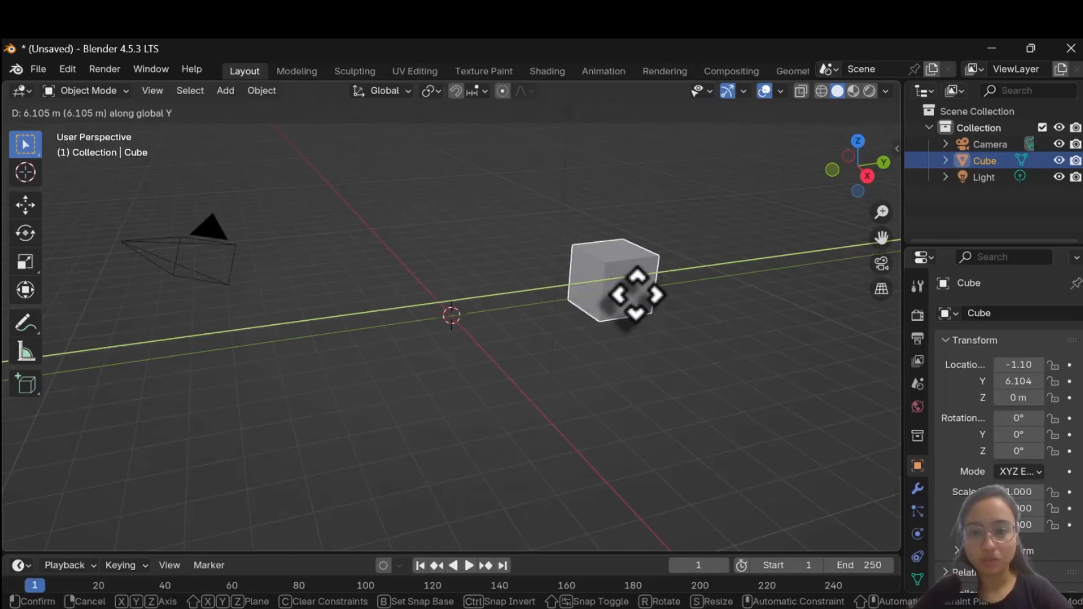
click(637, 294)
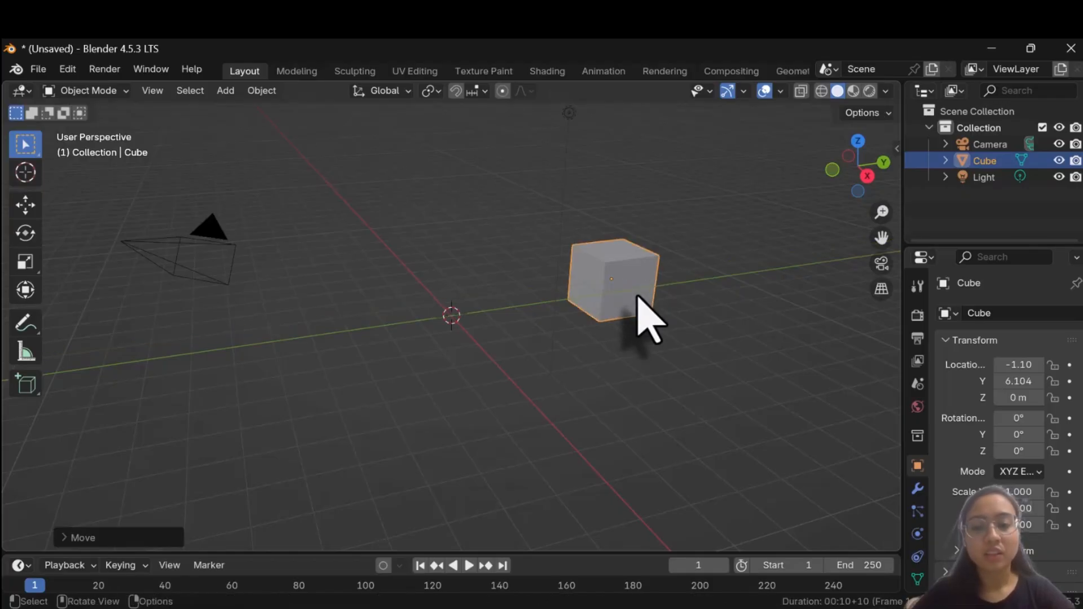
key(ctrl+z)
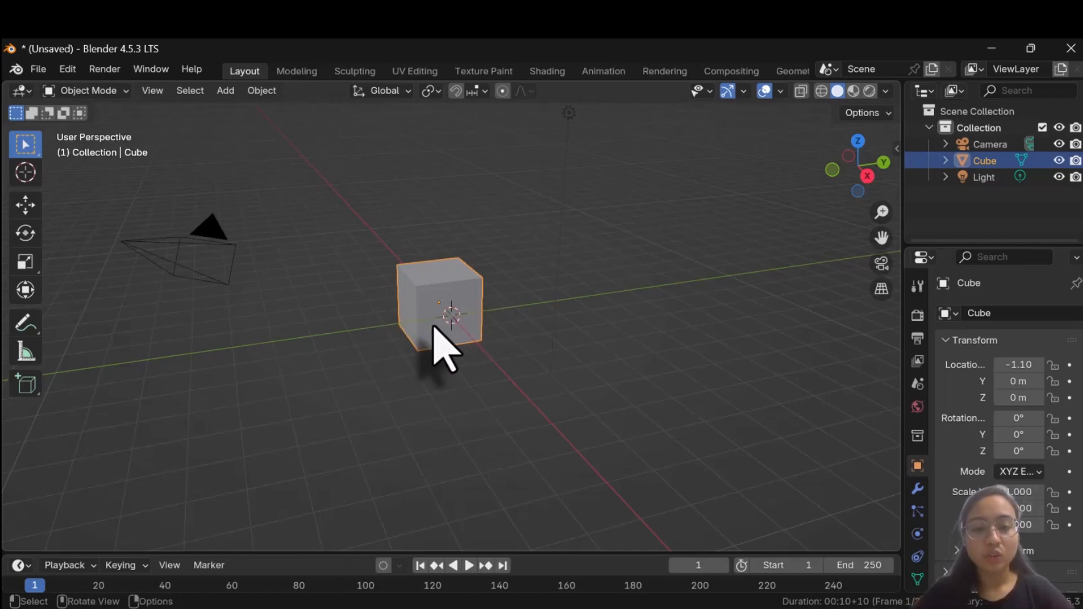
Try rotating the cube around its different axes with the Rotate tool's rings, and clear its rotation.
click(24, 233)
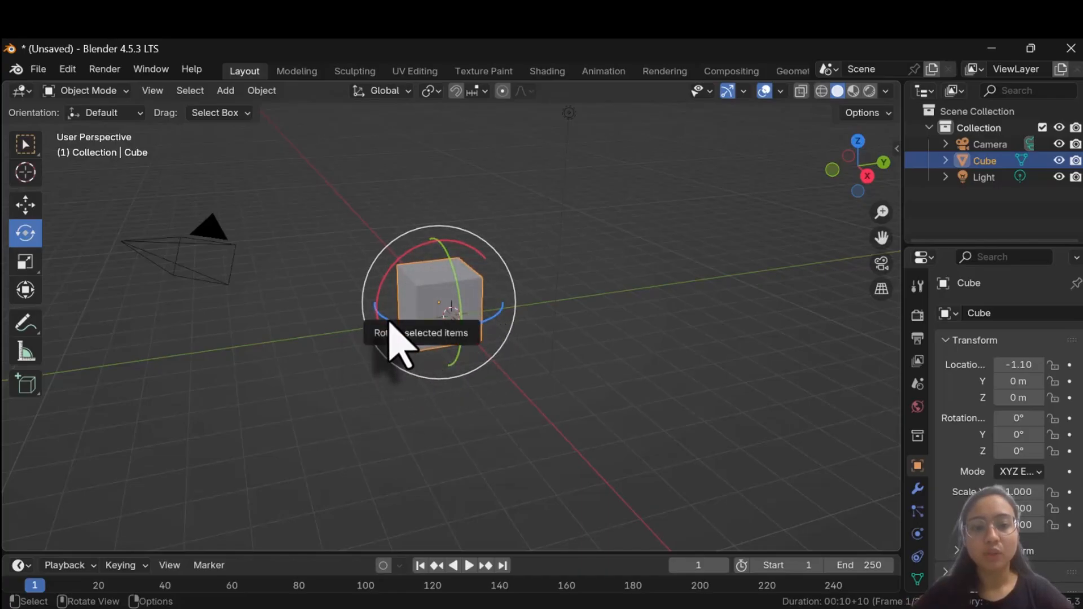
drag(389, 324, 350, 313)
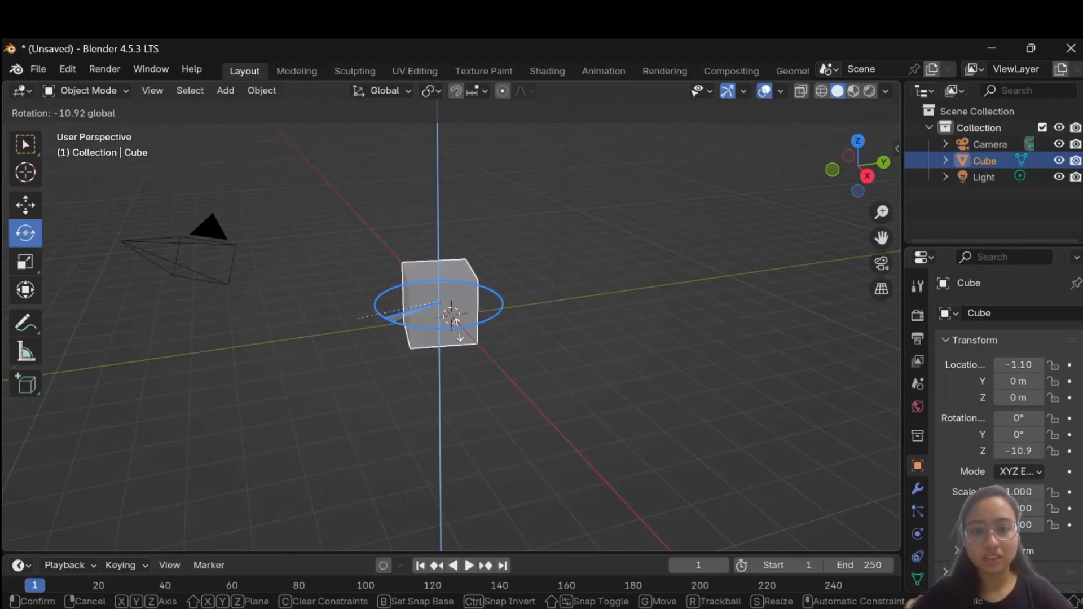
drag(456, 323, 496, 361)
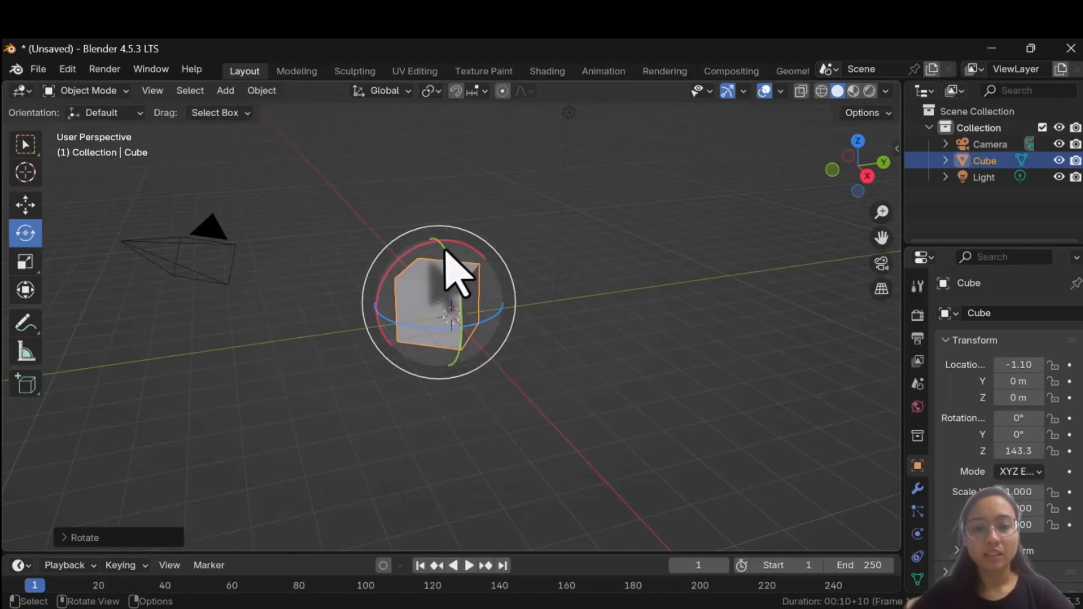
drag(454, 272, 465, 437)
drag(468, 355, 456, 281)
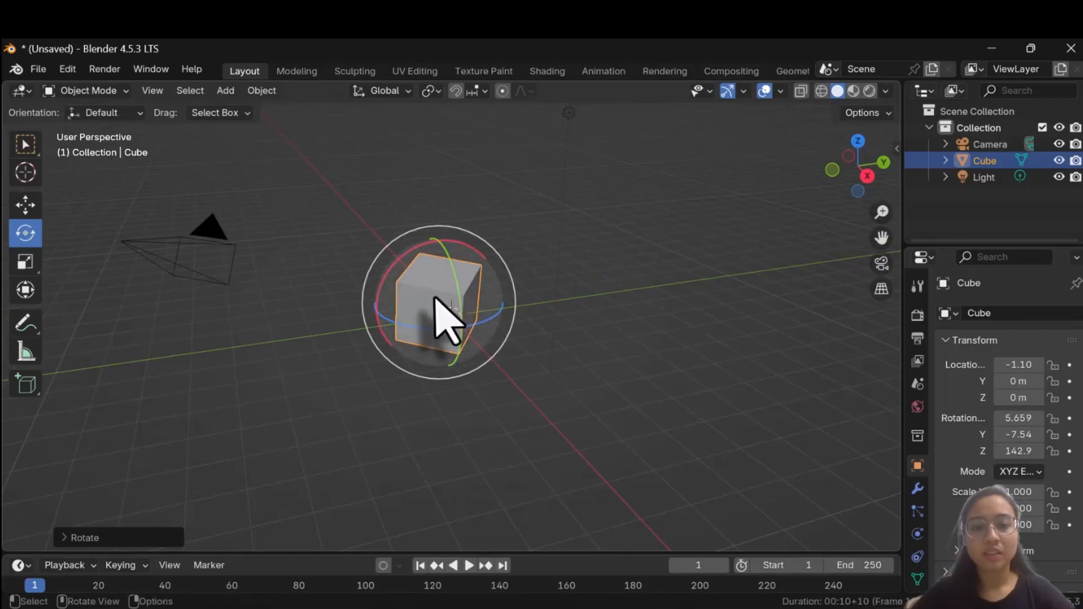
drag(391, 264, 533, 344)
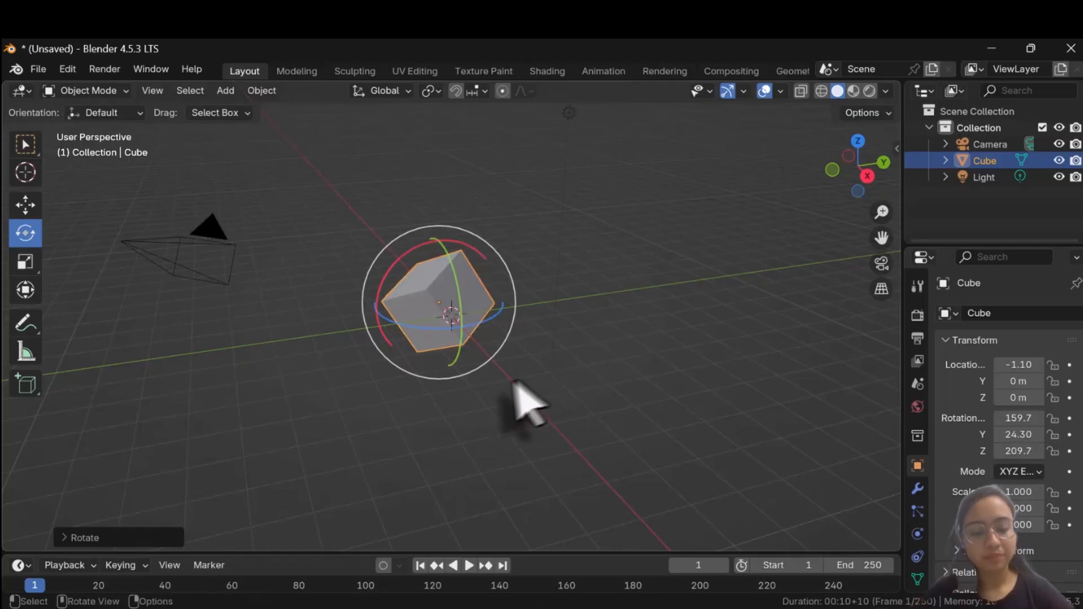
key(alt+r)
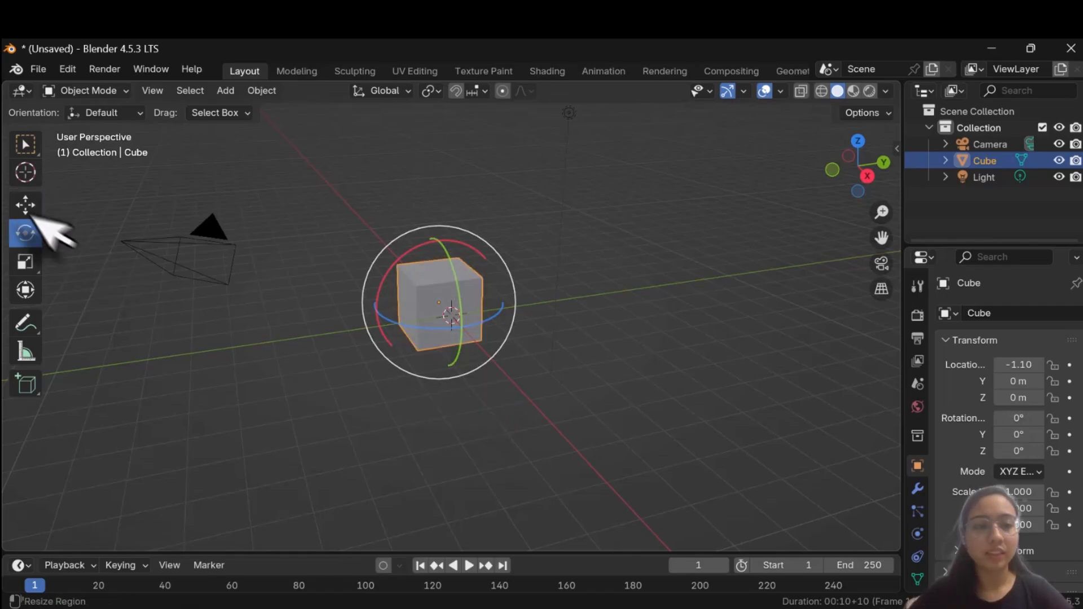
Return to the Select Box tool and try rotating the cube freely in the view, cancelling the rotation.
click(25, 144)
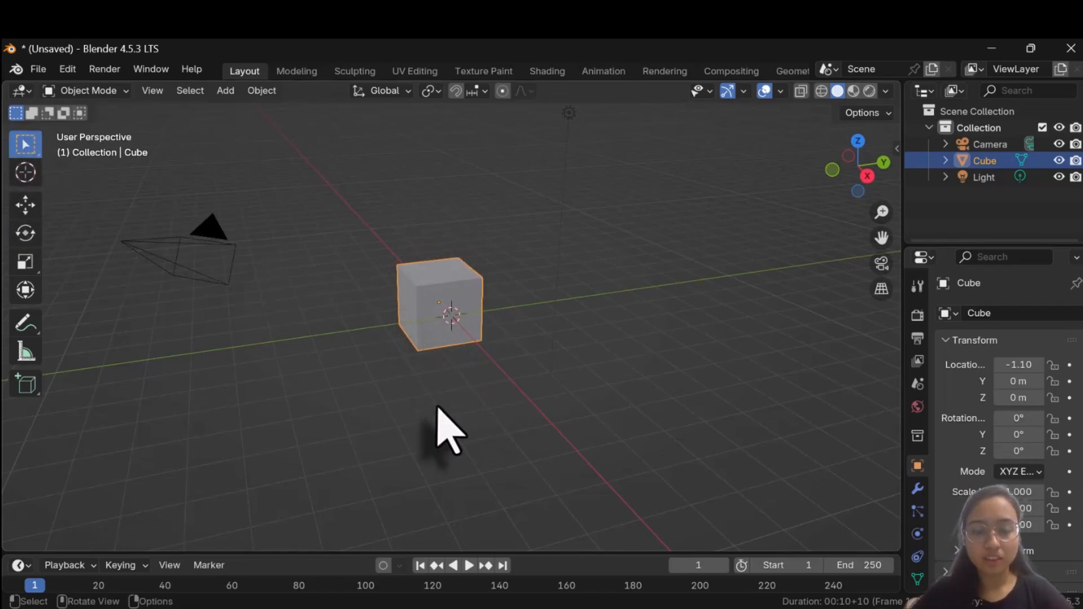
key(r)
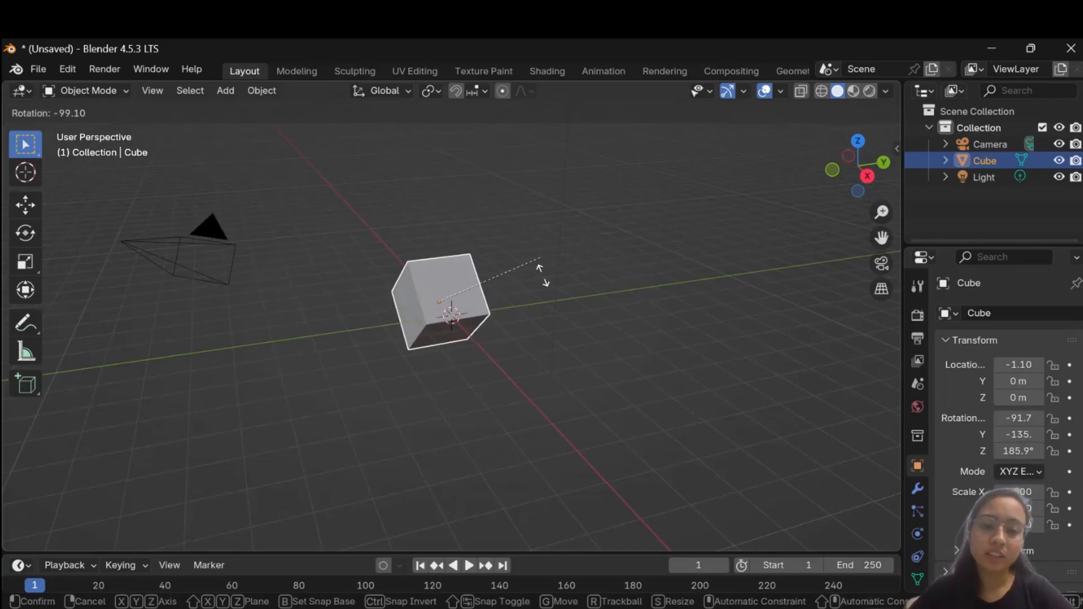
right_click(540, 339)
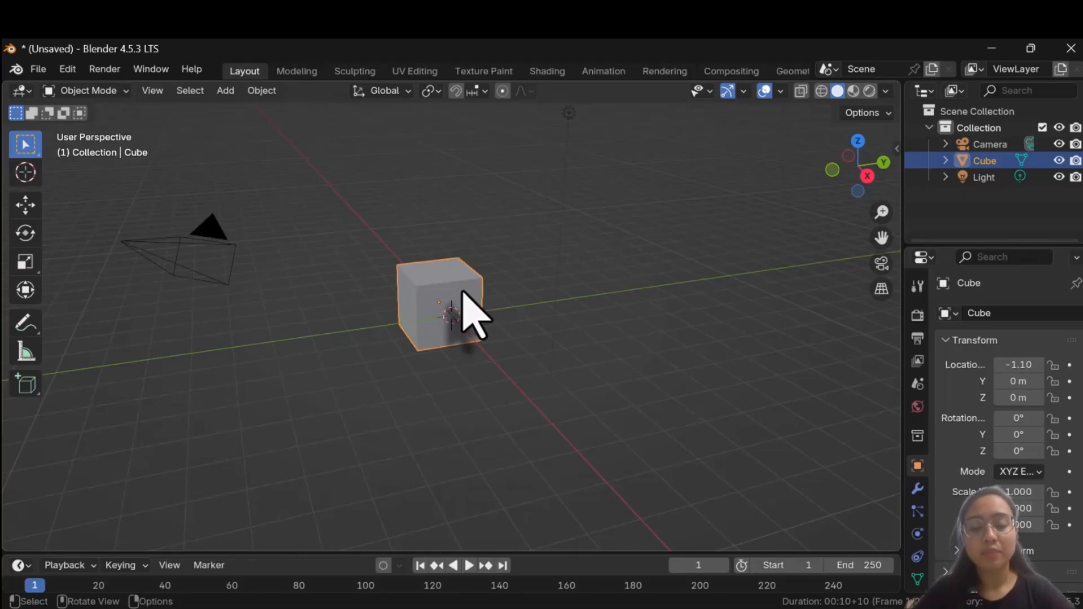
Try rotating the cube around the global Y axis and around the global Z axis, cancelling each rotation.
key(r)
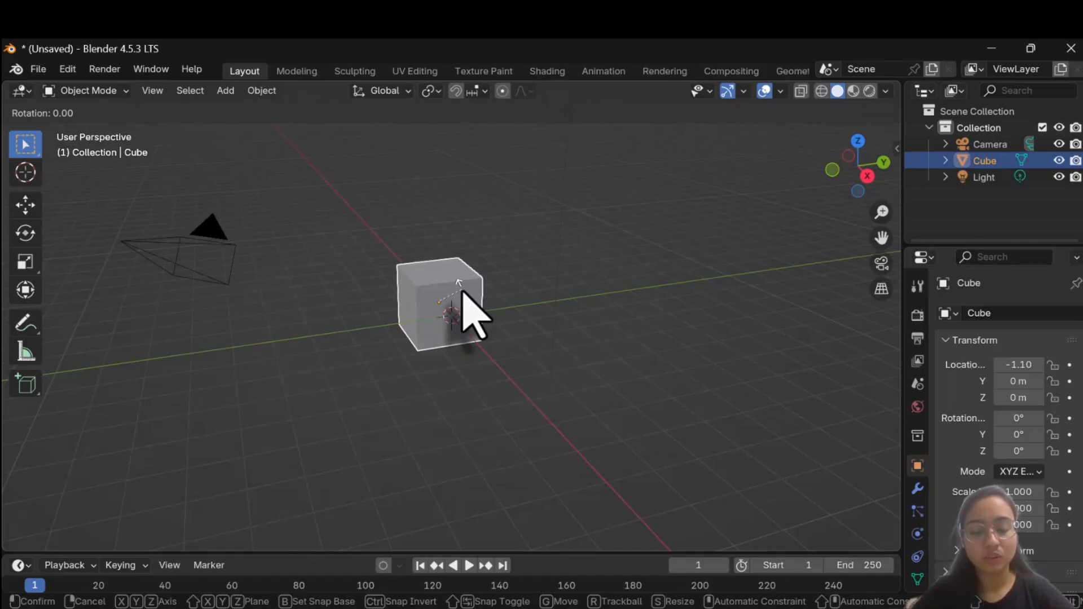
key(y)
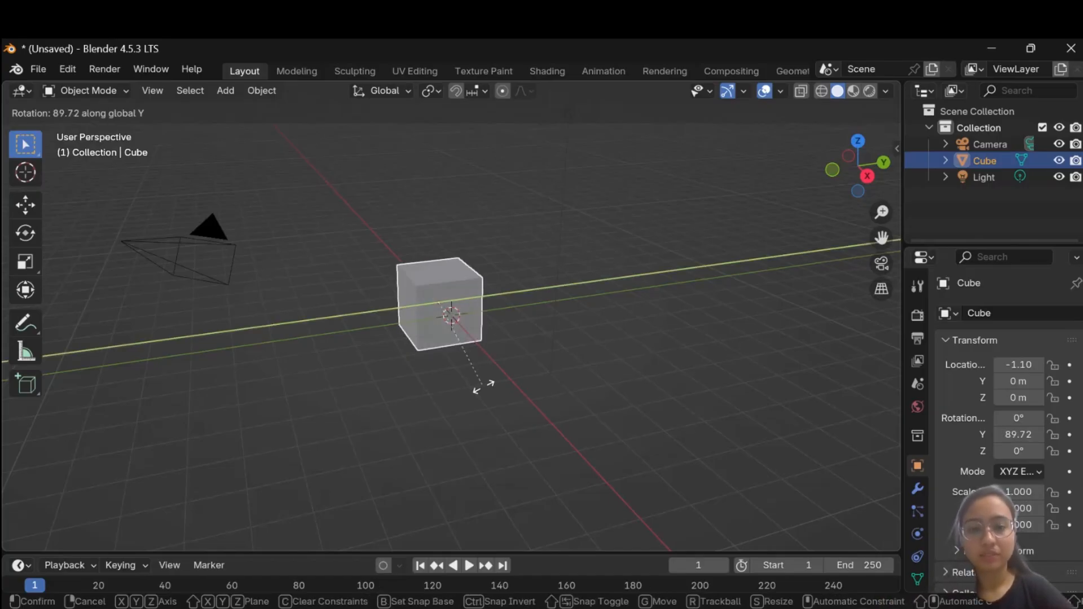
right_click(448, 309)
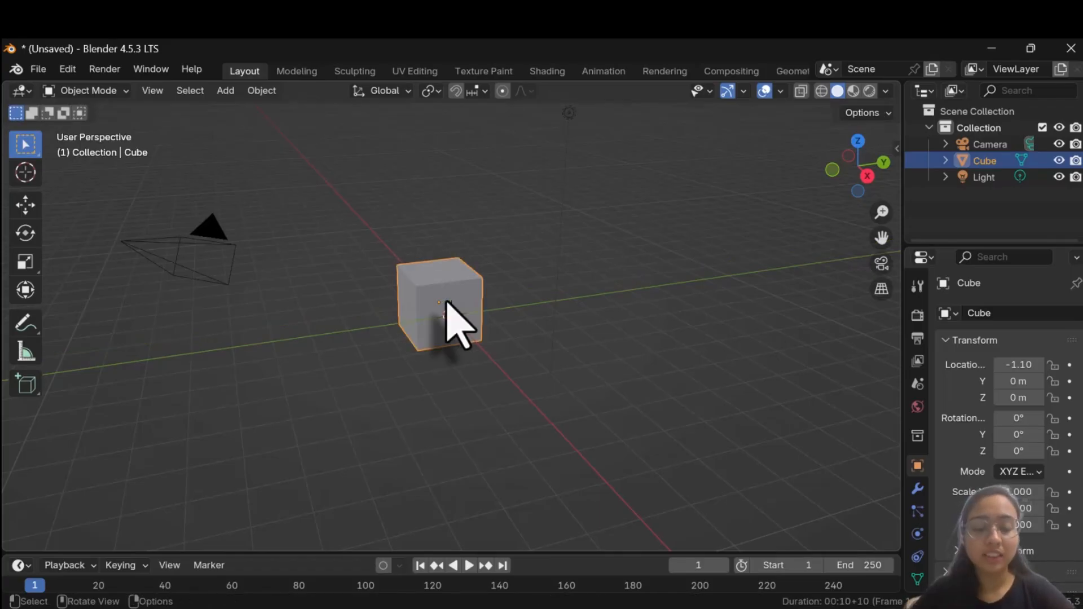
key(r)
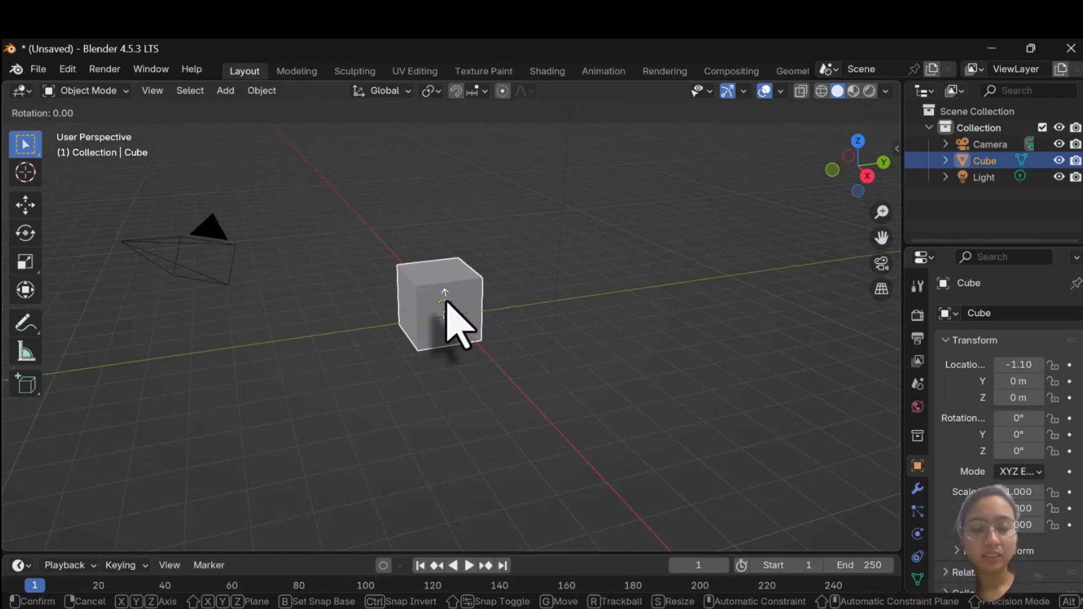
key(z)
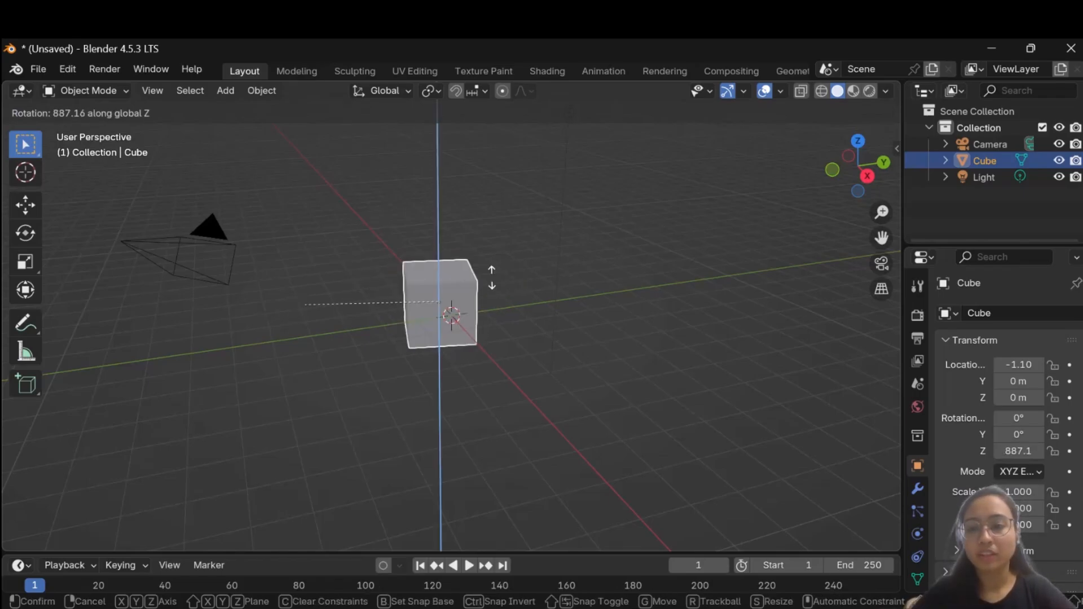
key(Escape)
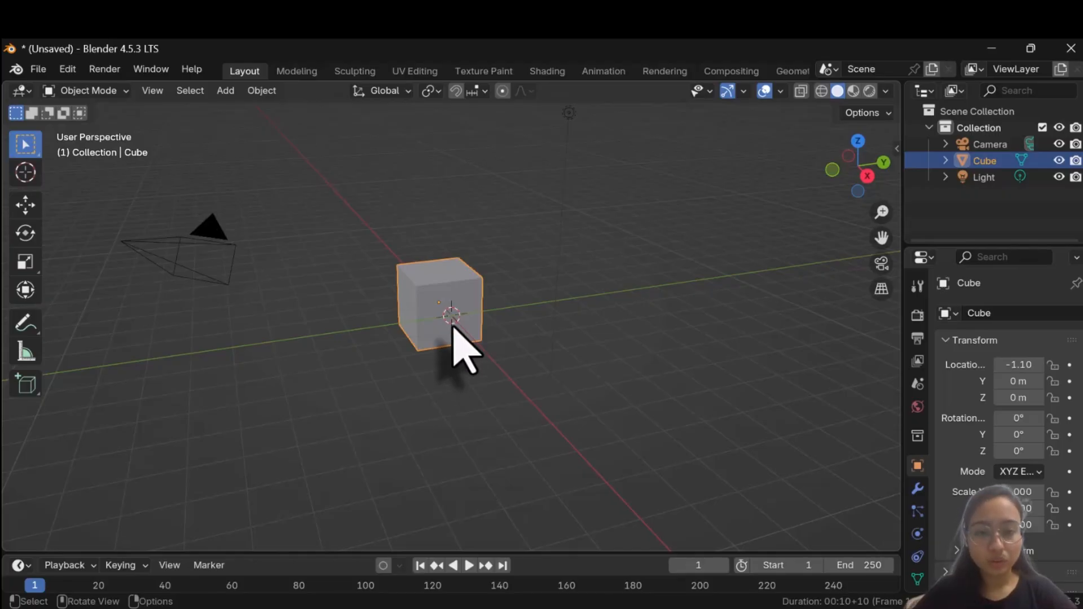
Try stretching the cube along its X, Y and Z axes with the Scale tool's handles, and undo all three changes.
click(23, 263)
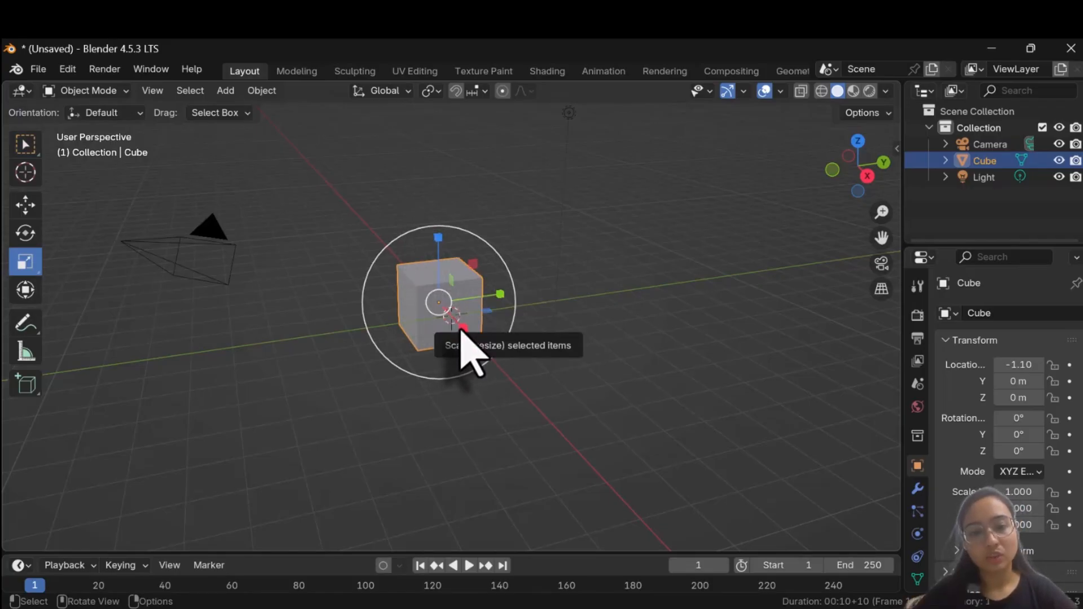
drag(463, 328, 502, 372)
drag(501, 299, 617, 298)
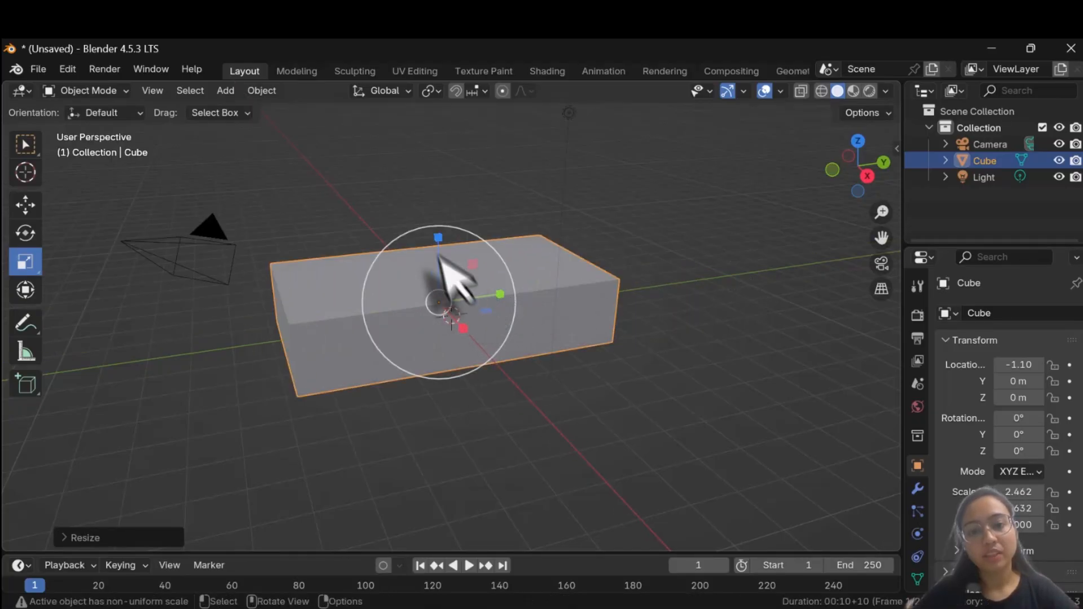
drag(438, 225, 439, 130)
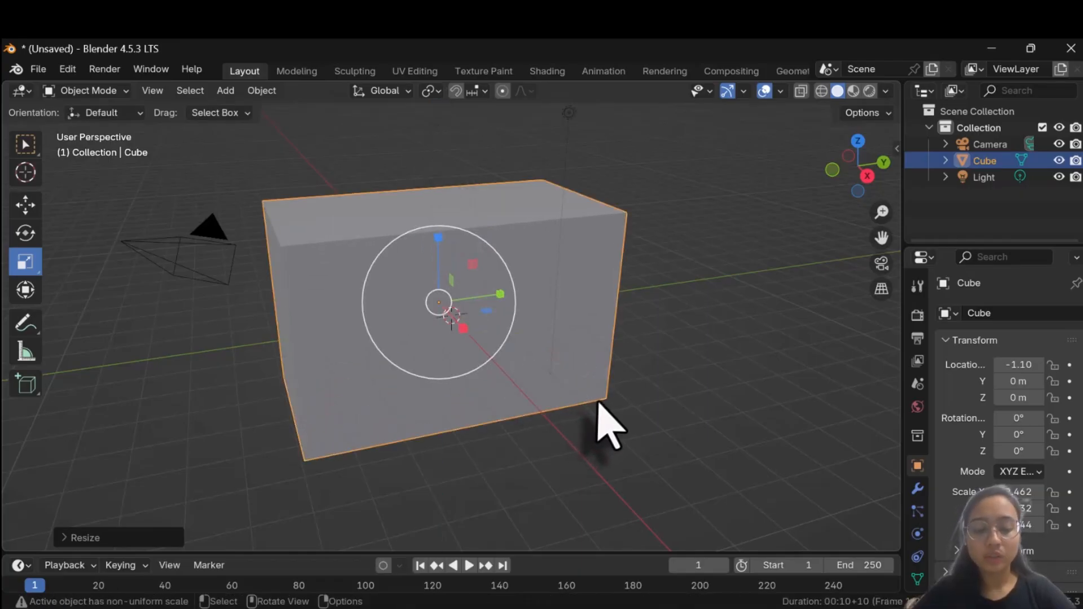
key(ctrl+z)
key(ctrl+z)
key(ctrl+z)
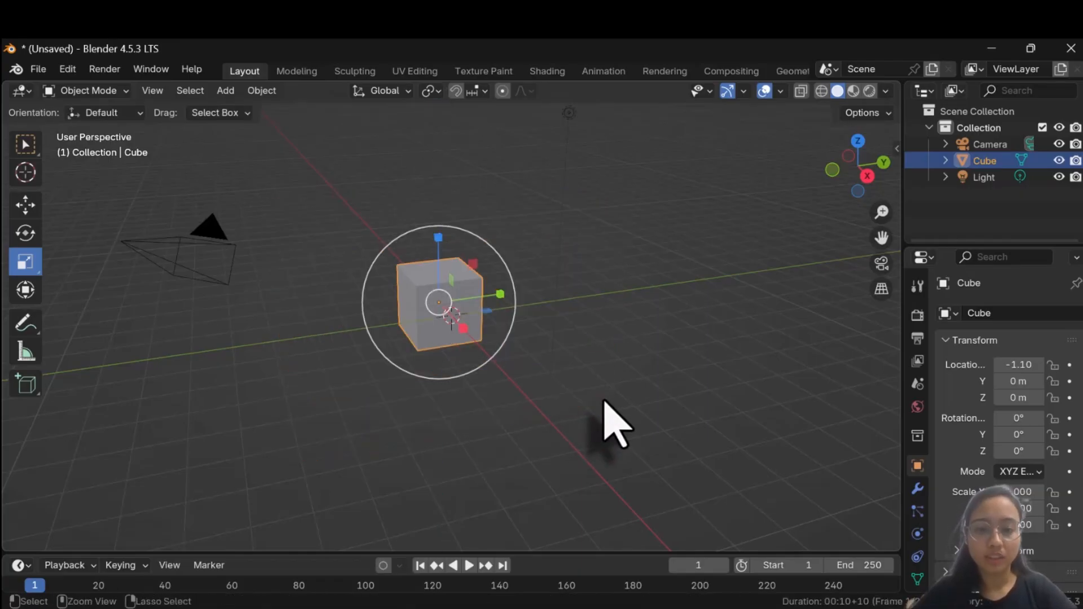
Return to the Select Box tool and try scaling the cube uniformly, cancelling the scaling.
click(27, 148)
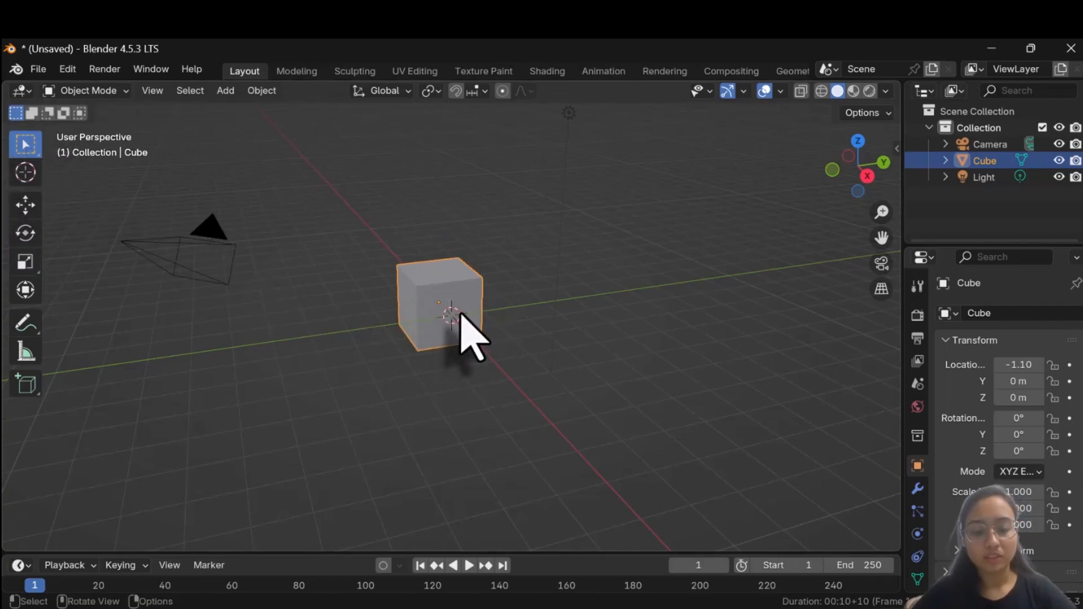
key(s)
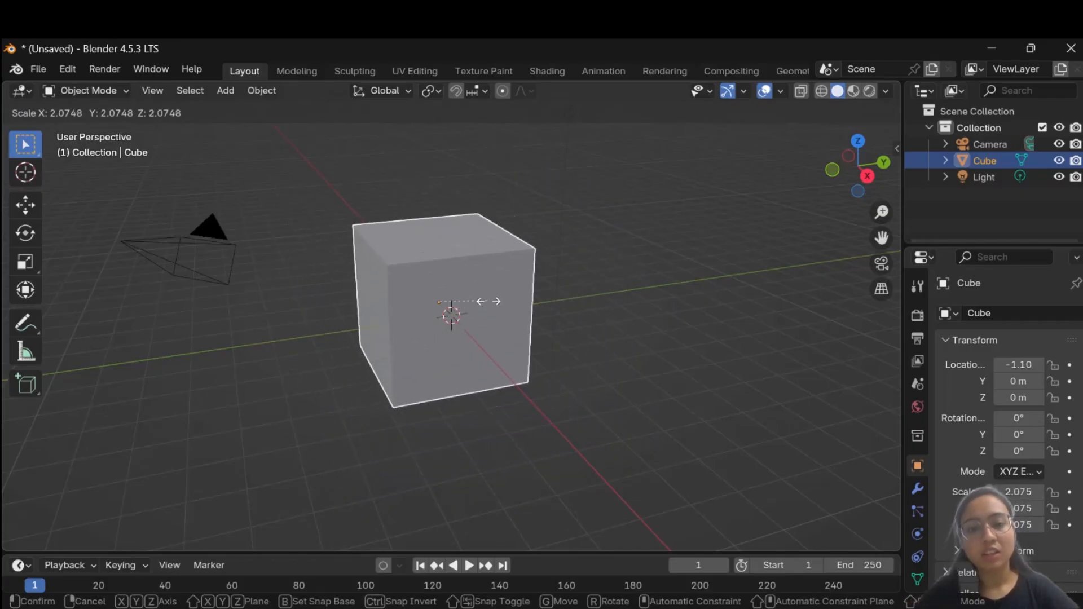
key(Escape)
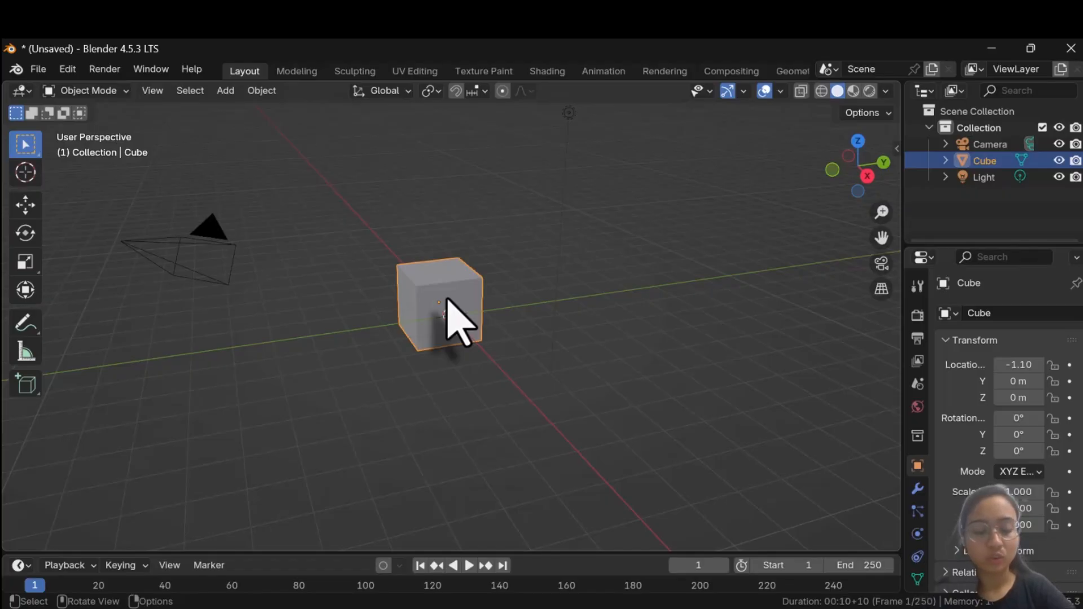
Try scaling the cube along the global X axis, cancel it, and stretch the cube slightly along the global Y axis instead.
key(s)
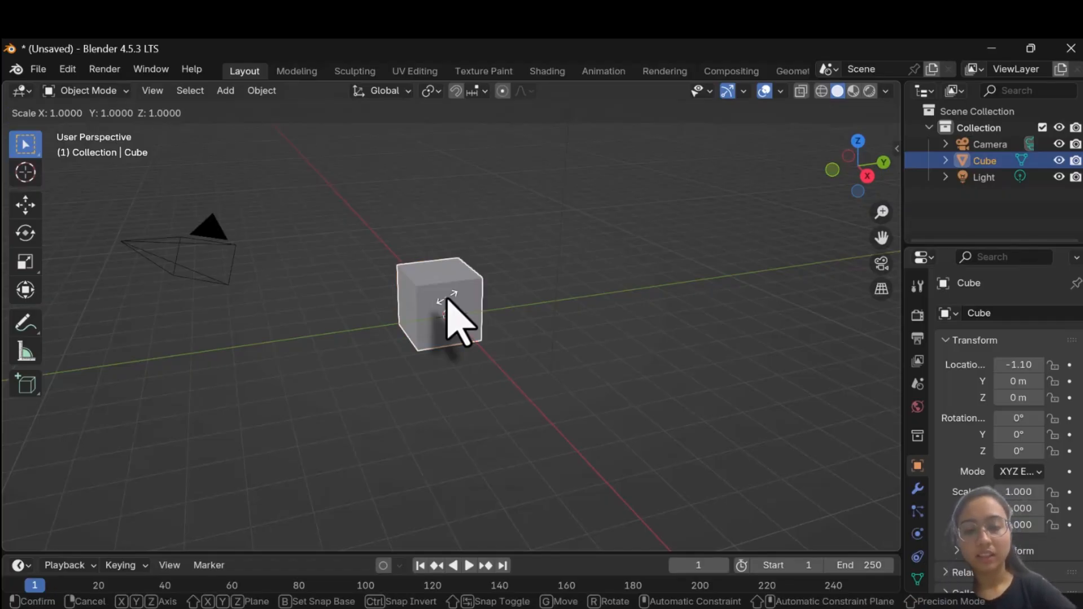
key(x)
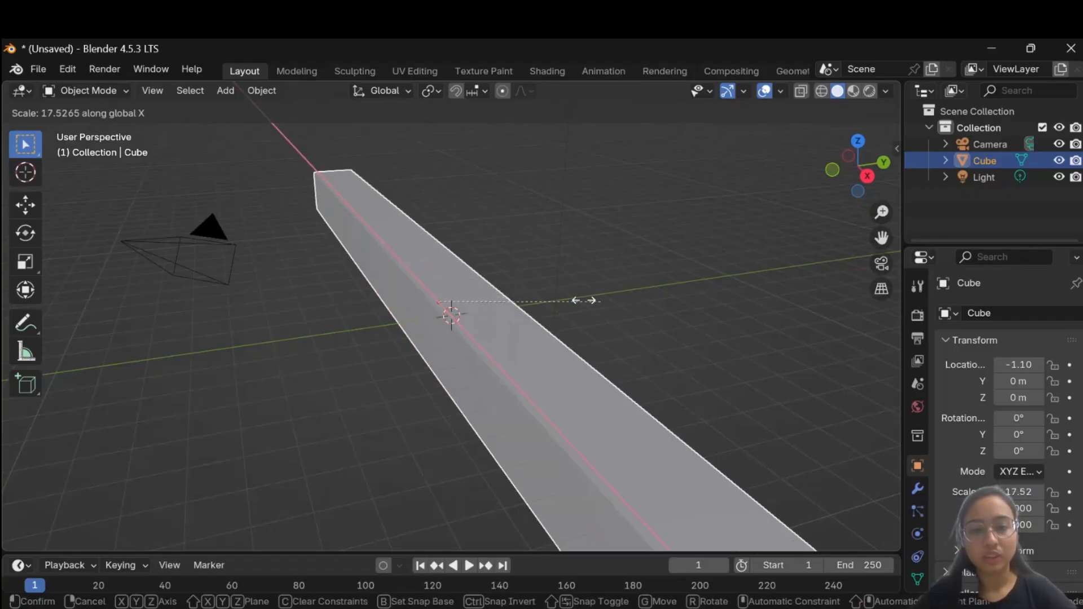
right_click(455, 294)
key(s)
key(y)
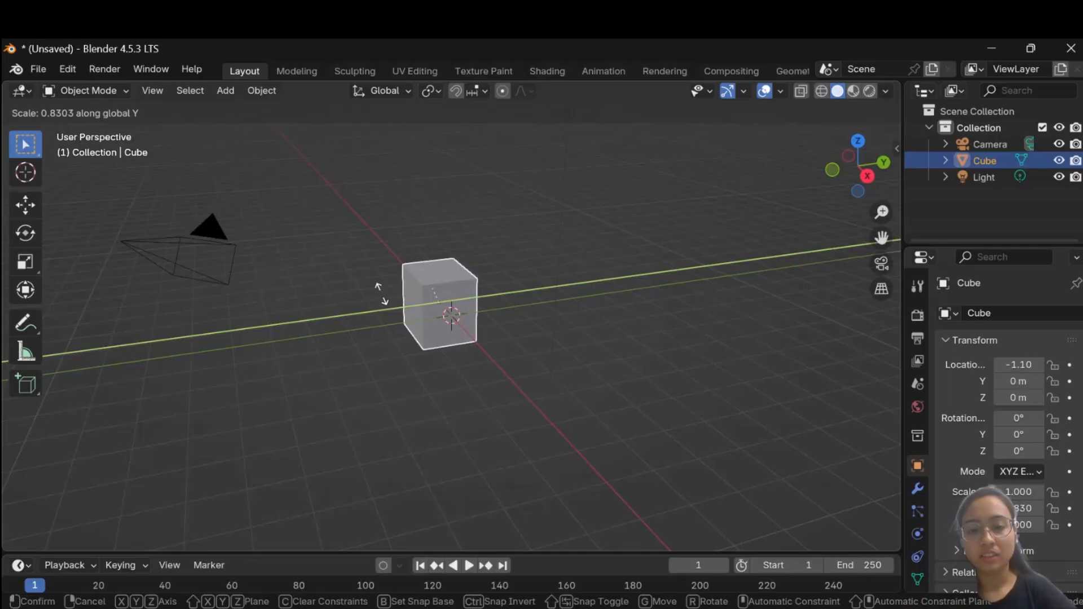
click(464, 292)
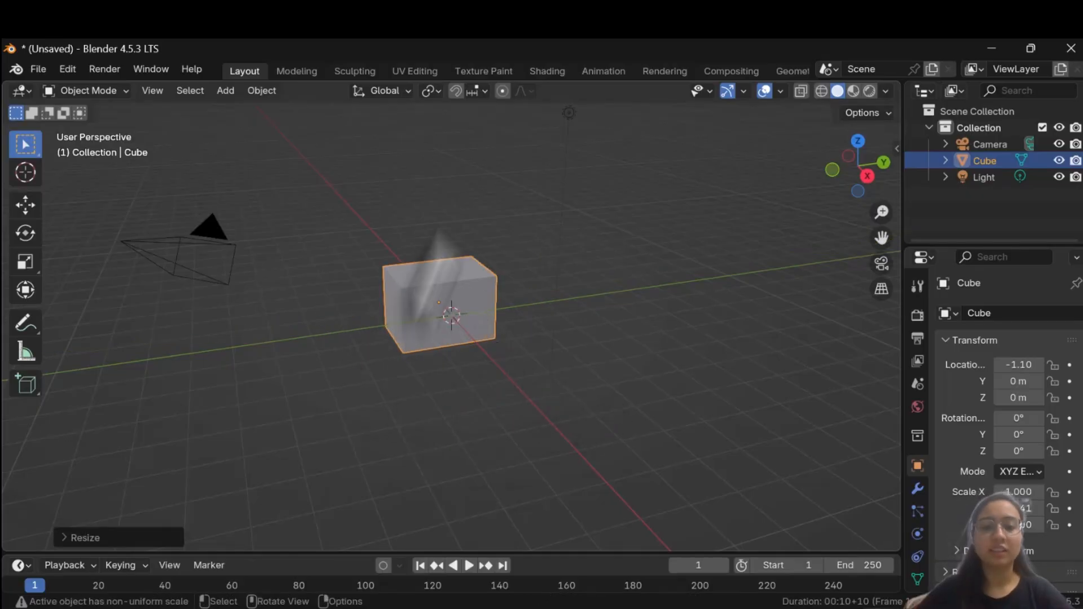
click(458, 277)
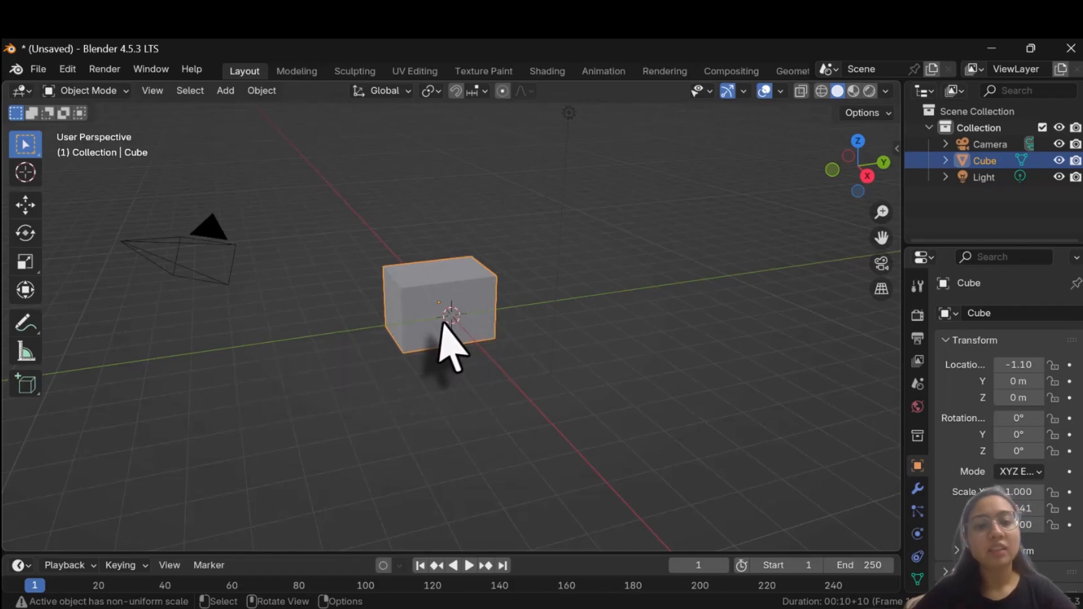
Undo the cube's Y-axis scaling in Object Mode and switch the cube to Edit Mode.
click(95, 89)
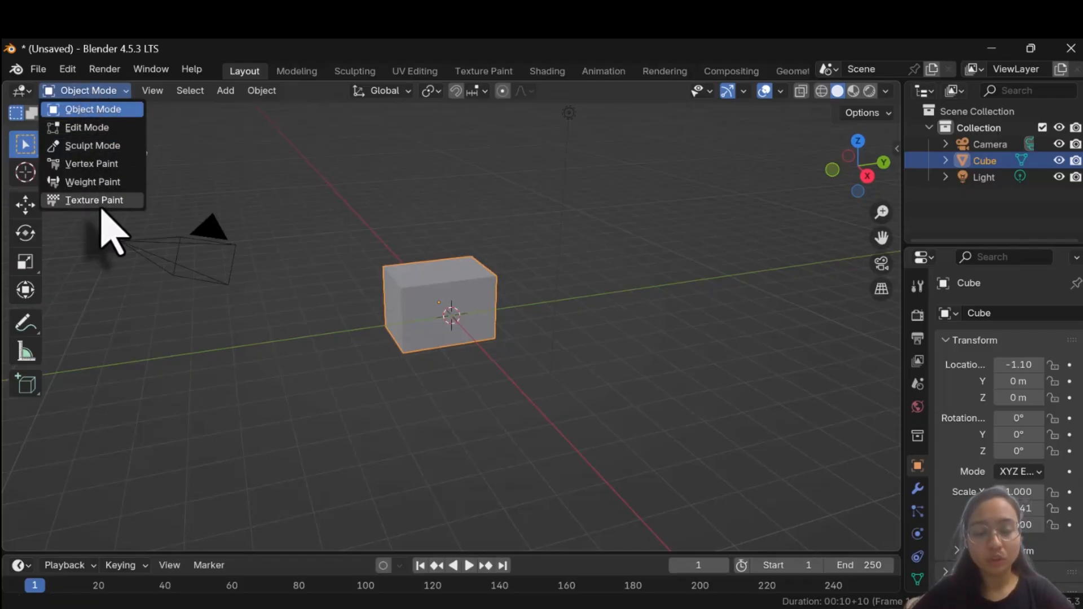
click(92, 128)
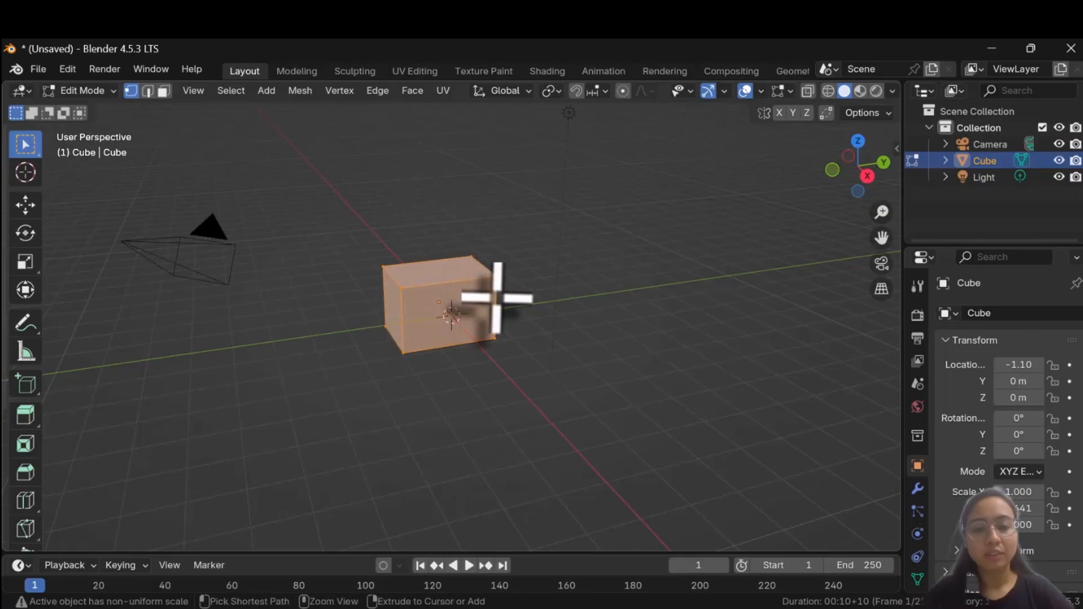
key(Tab)
key(ctrl+z)
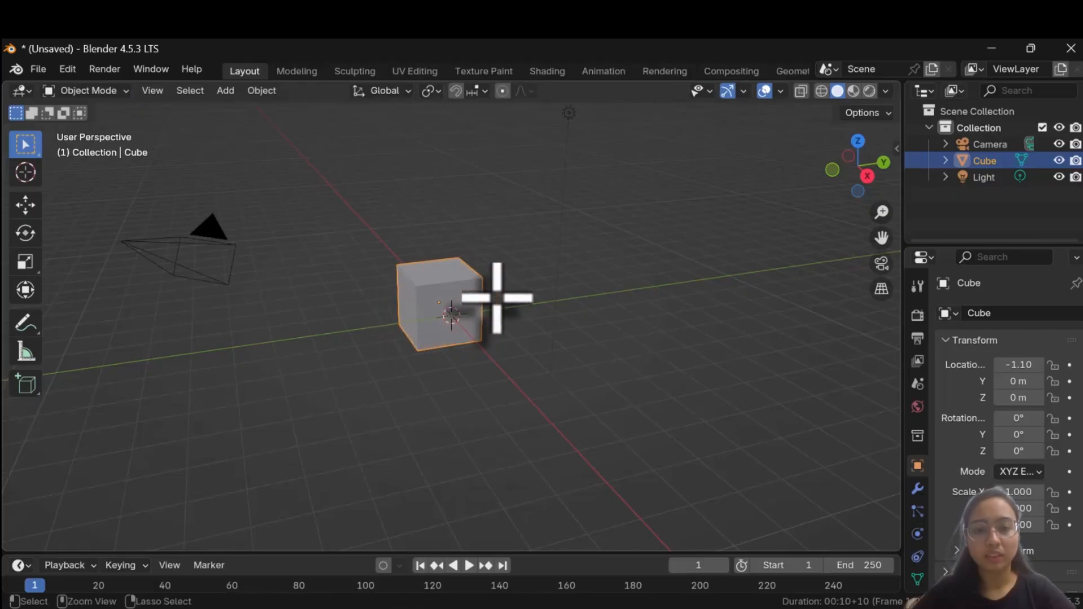
click(88, 90)
click(93, 127)
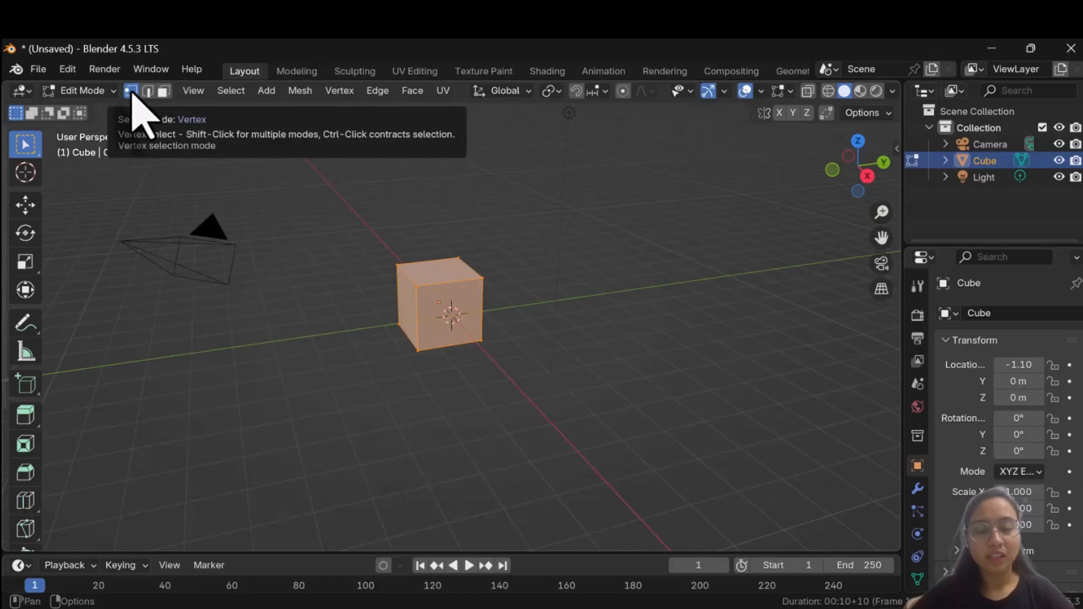
Try moving three of the cube's top corner vertices freely in vertex selection mode, and undo the moves.
click(398, 266)
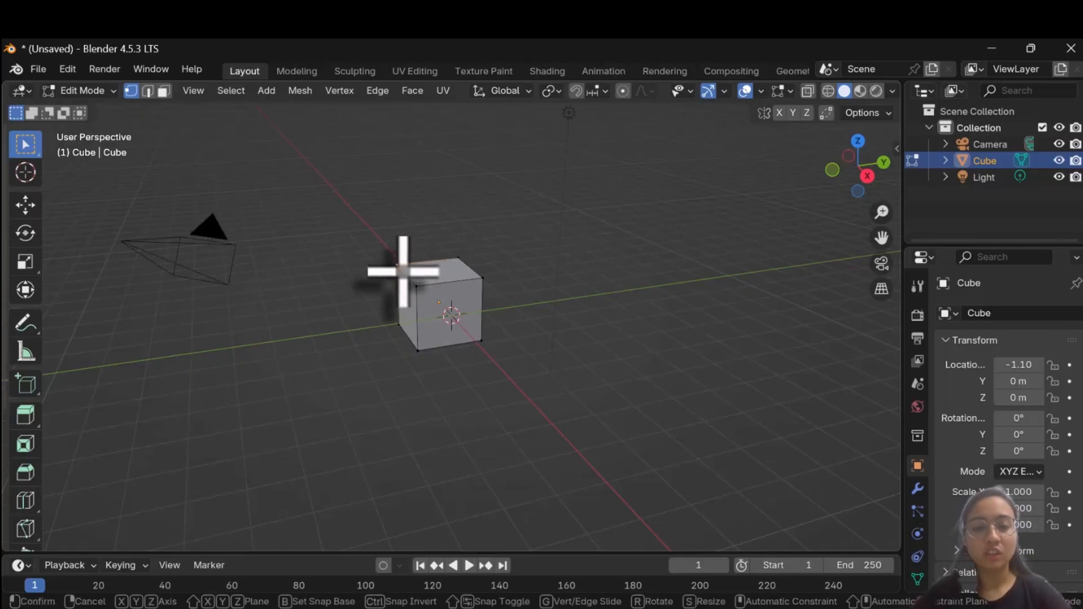
key(g)
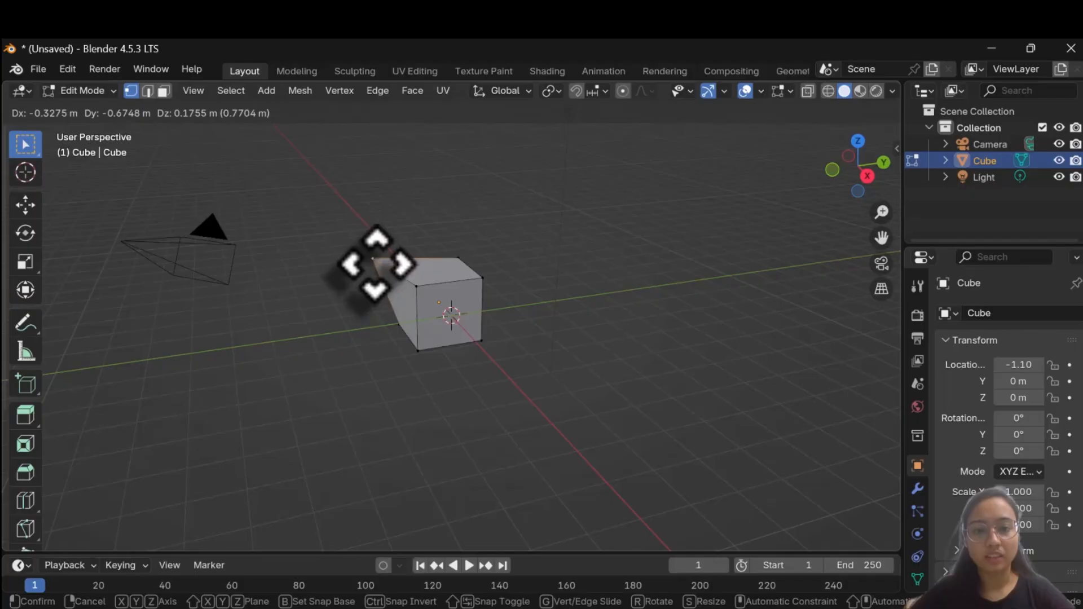
click(389, 272)
middle_drag(478, 363, 559, 358)
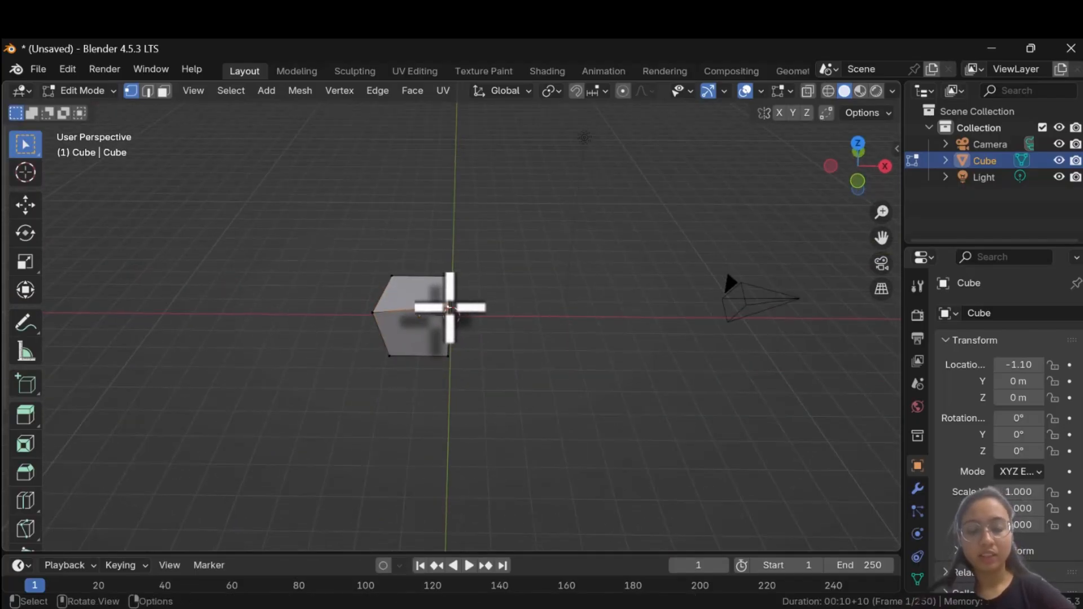
key(g)
click(505, 330)
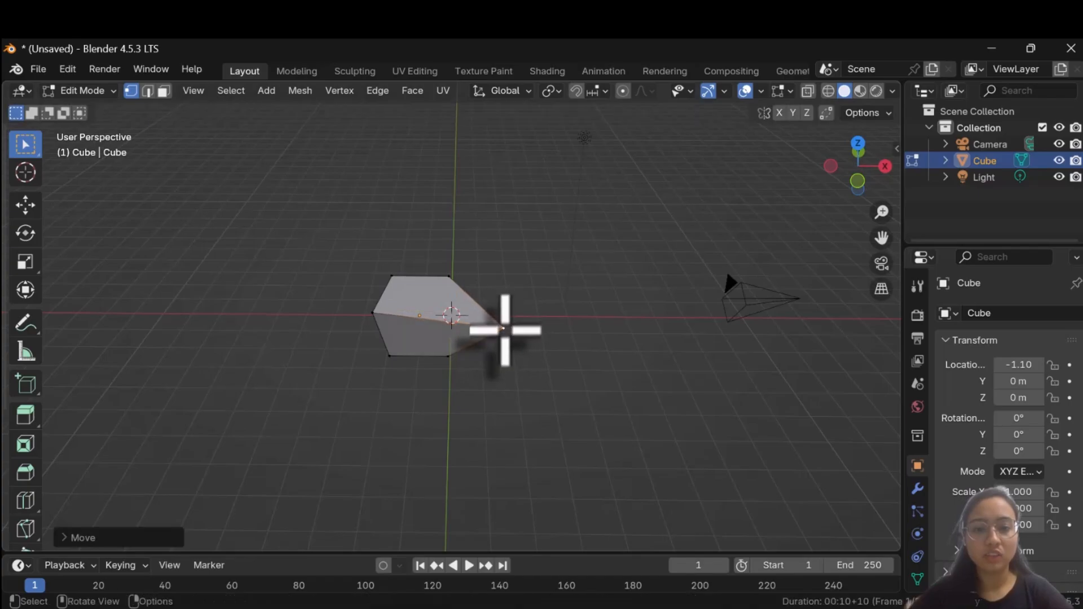
middle_drag(510, 358, 433, 302)
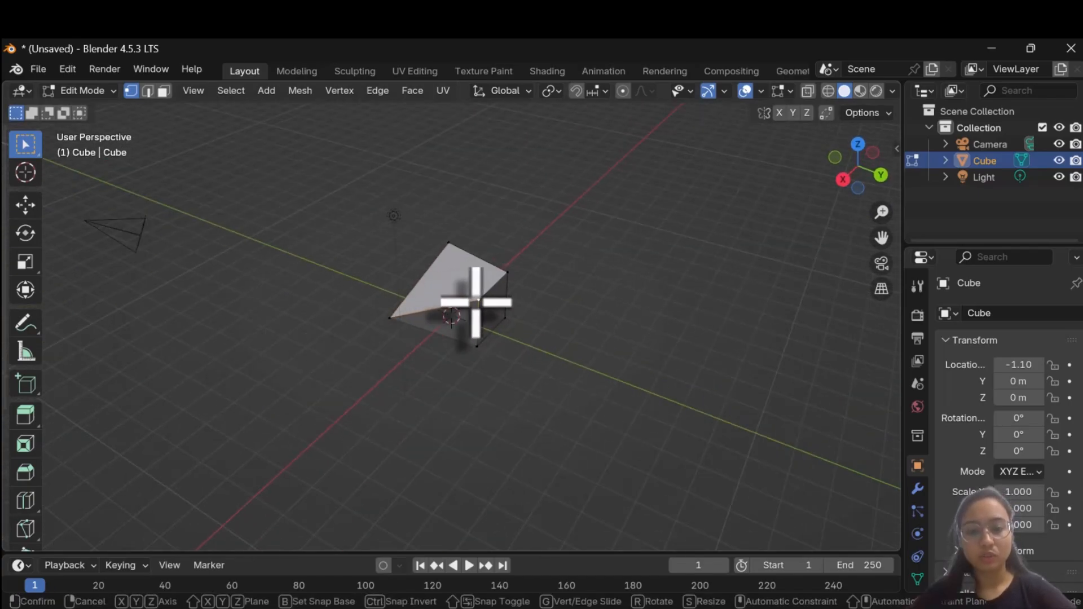
key(g)
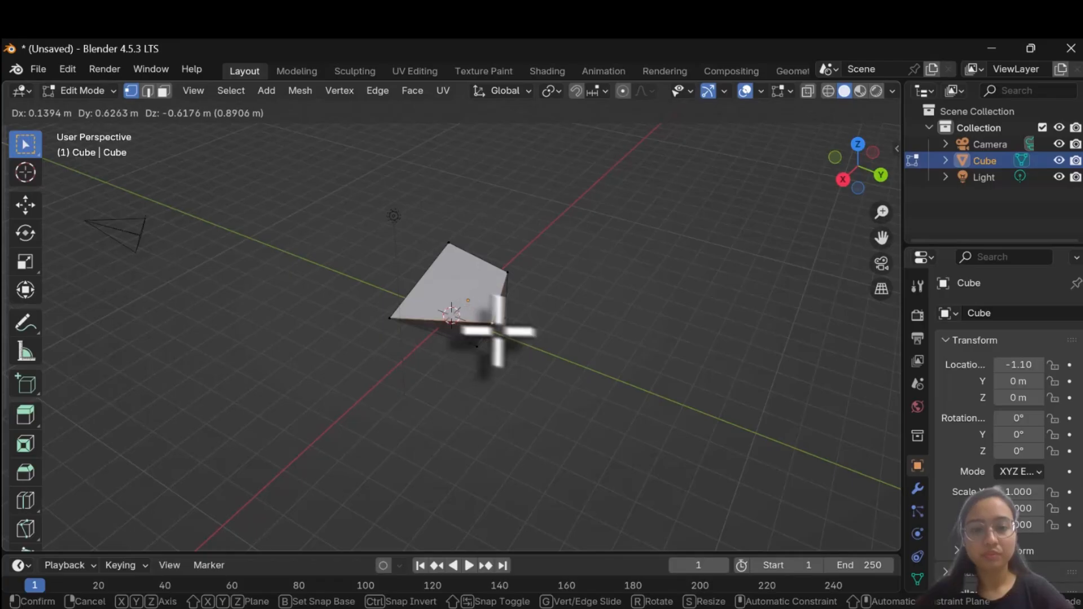
click(497, 331)
middle_drag(532, 338, 441, 306)
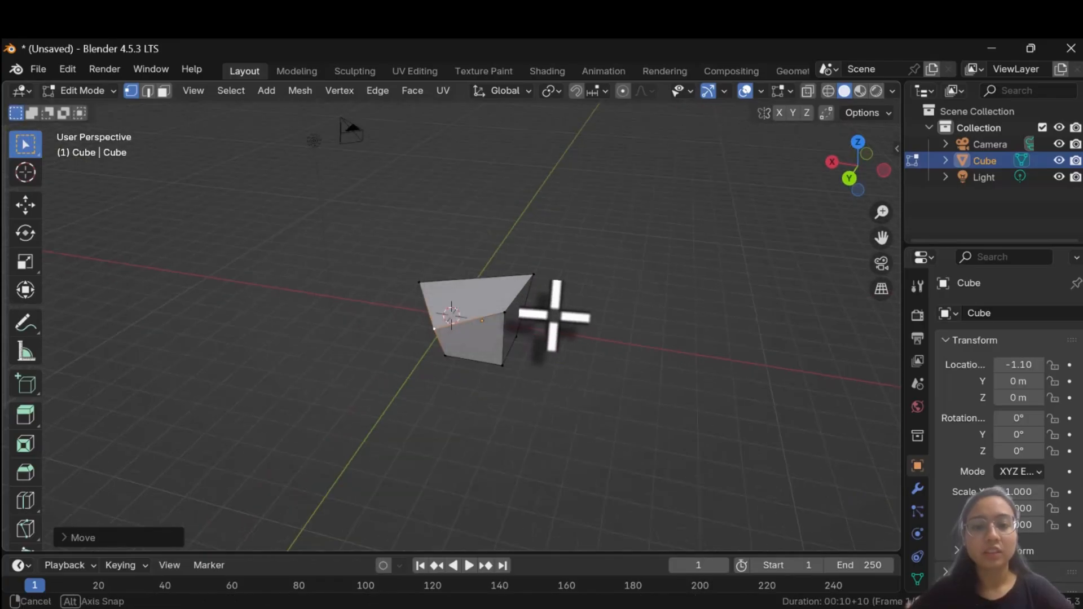
middle_drag(554, 316, 472, 384)
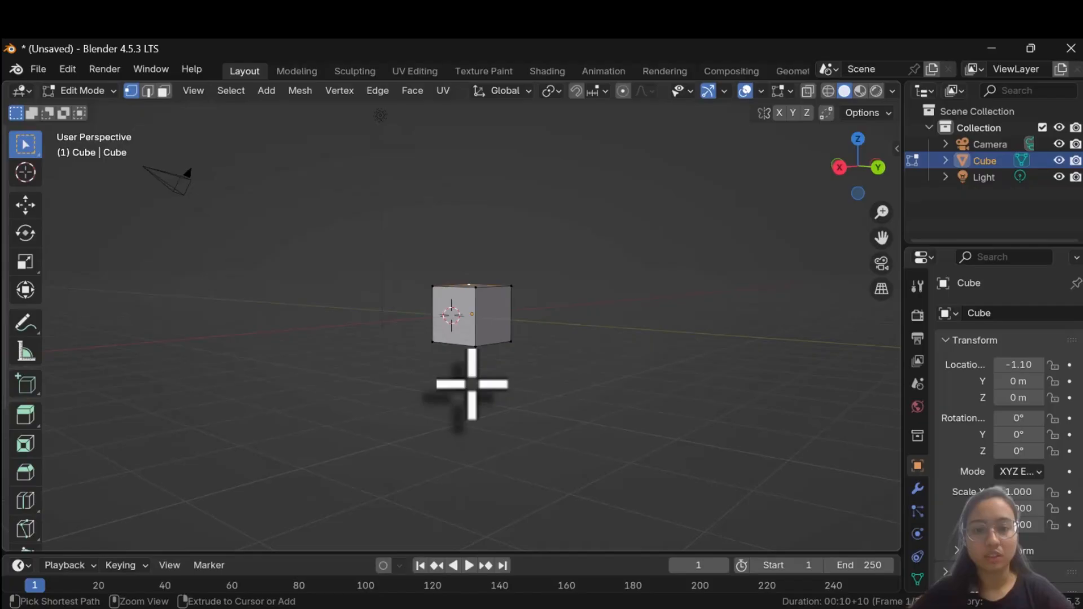
Switch to edge selection and move two opposite top edges of the cube outward, the first by about 1.37 m.
middle_drag(421, 349, 168, 98)
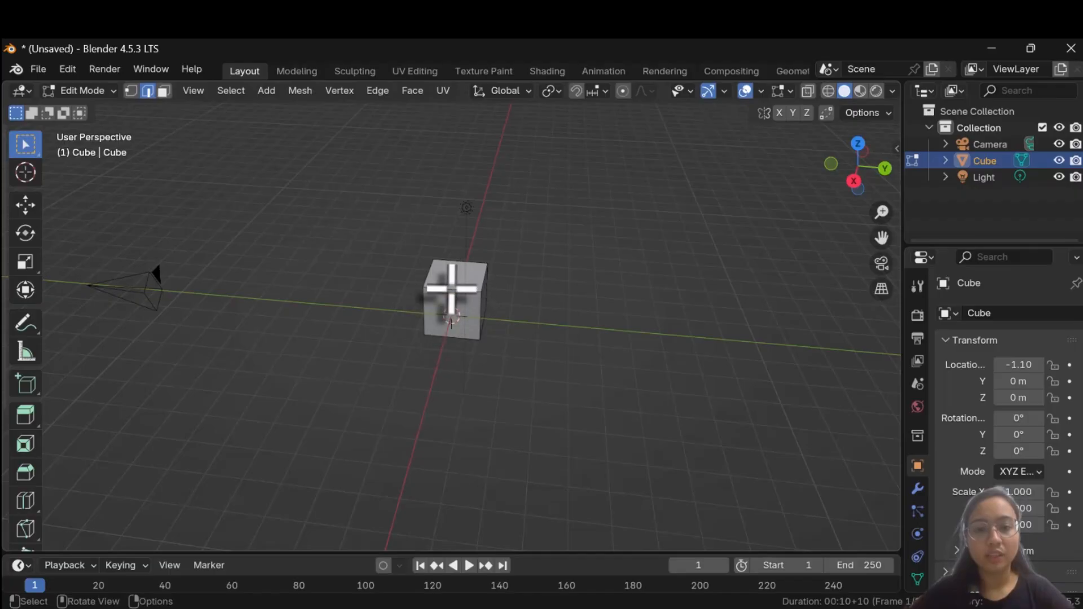
mouse_move(388, 304)
middle_down()
mouse_move(322, 286)
mouse_move(389, 304)
middle_up()
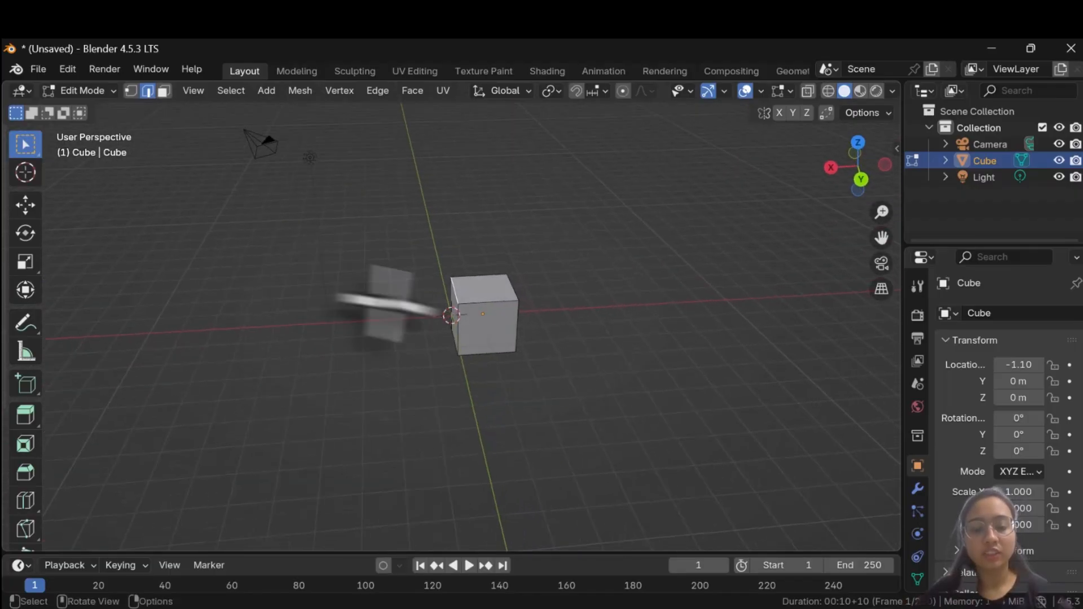
key(g)
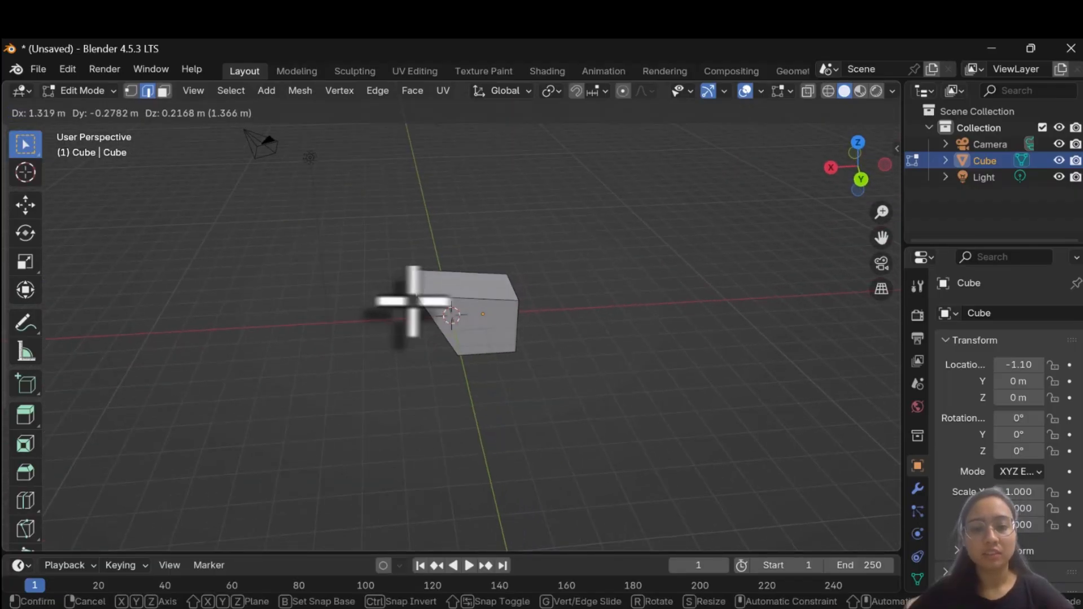
click(412, 302)
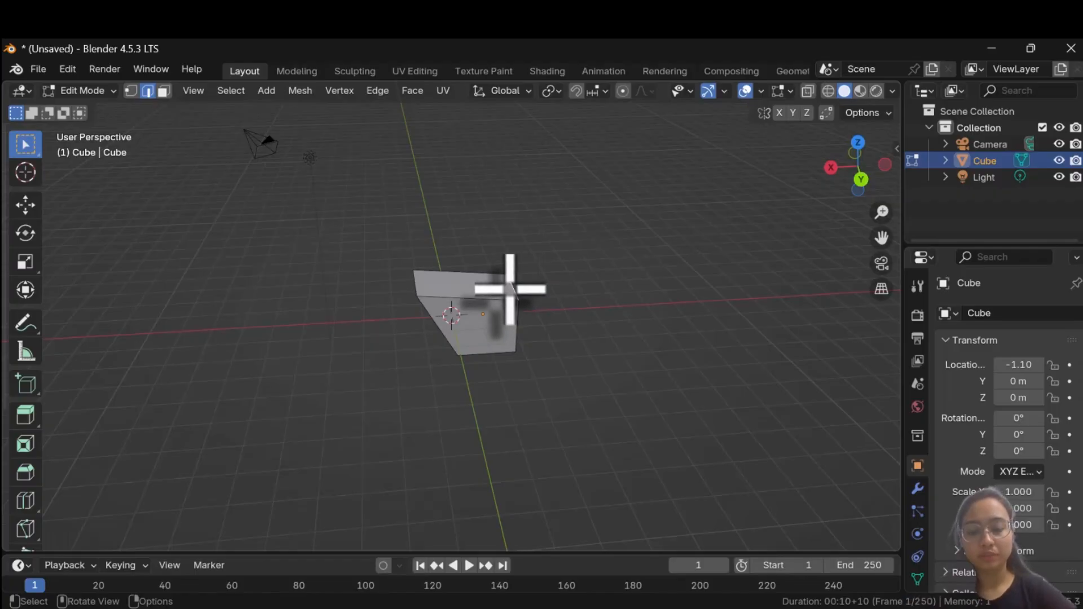
key(g)
click(544, 265)
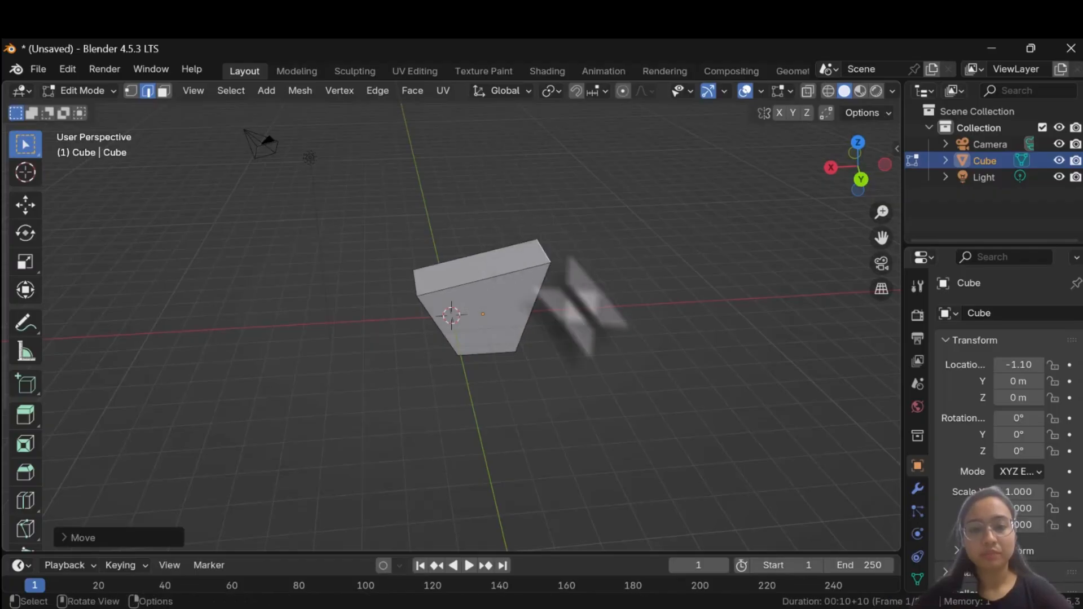
Try moving another edge of the cube freely in edge selection mode, and undo the edge moves.
middle_drag(556, 326, 445, 322)
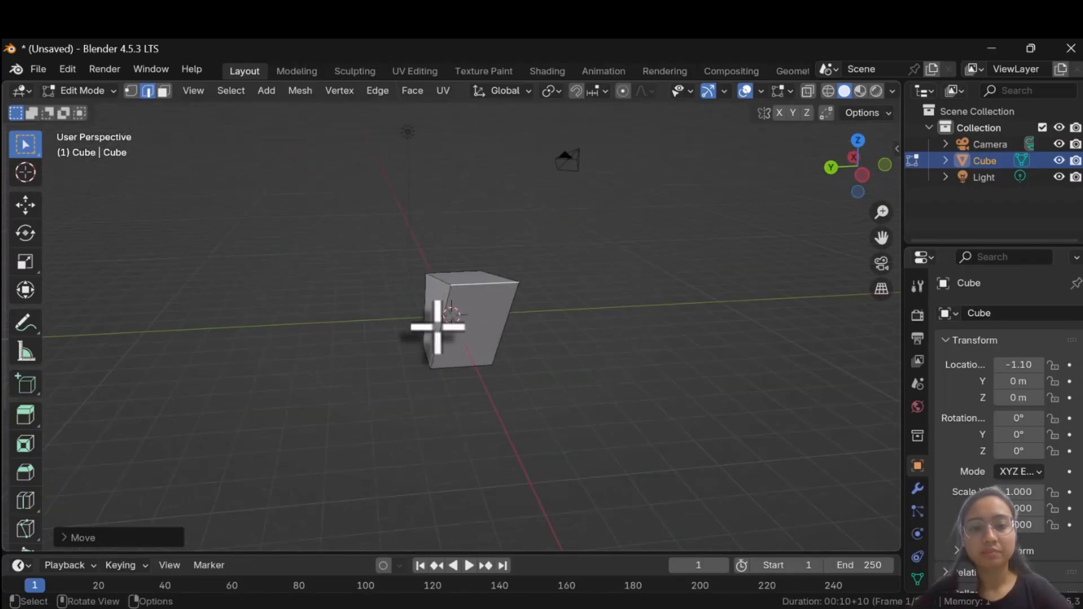
key(g)
click(393, 325)
middle_drag(536, 369, 515, 412)
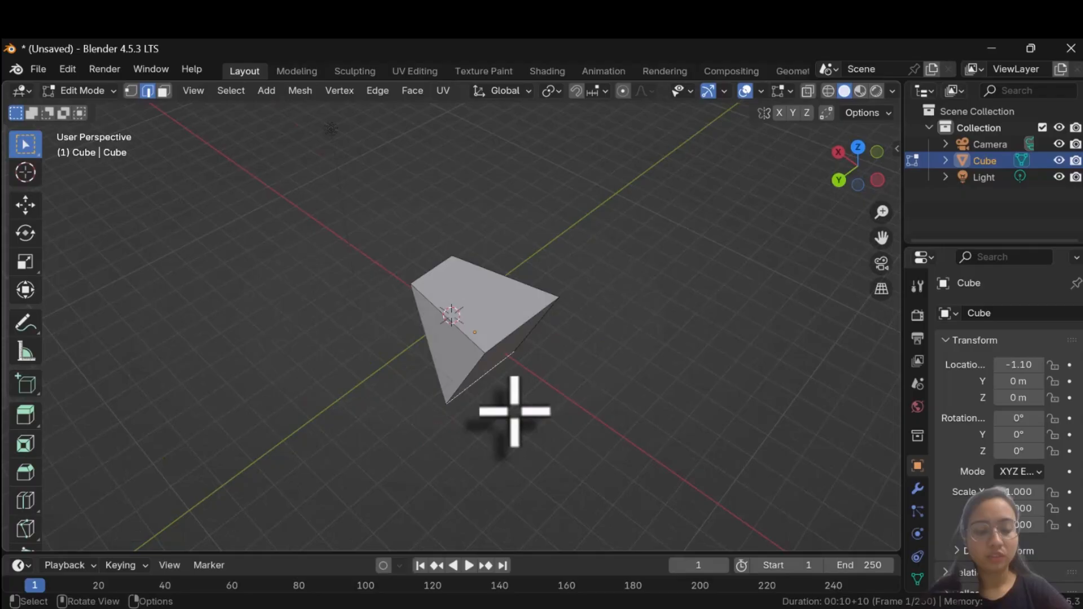
key(ctrl+z)
key(ctrl+z)
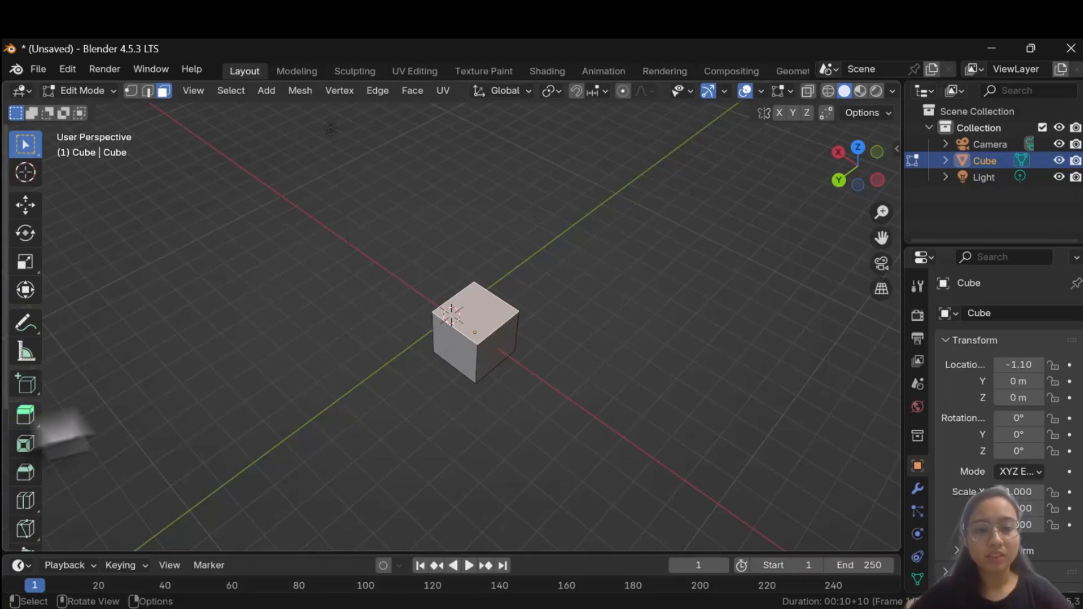
Extrude the cube's top face upward into a taller block and extrude one side face of the new upper block sideways.
middle_drag(489, 316, 472, 292)
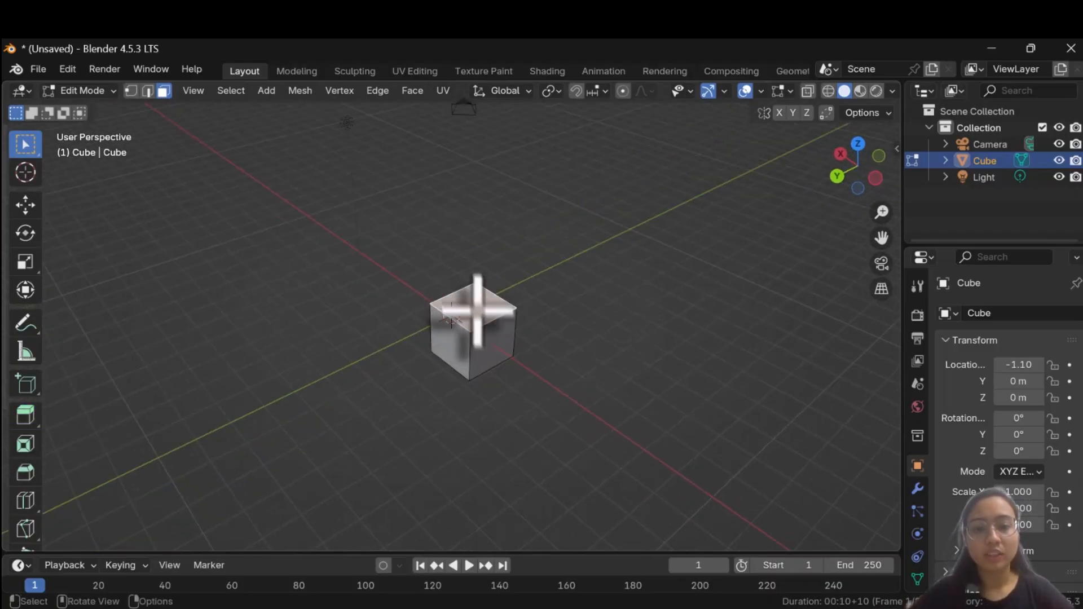
click(26, 415)
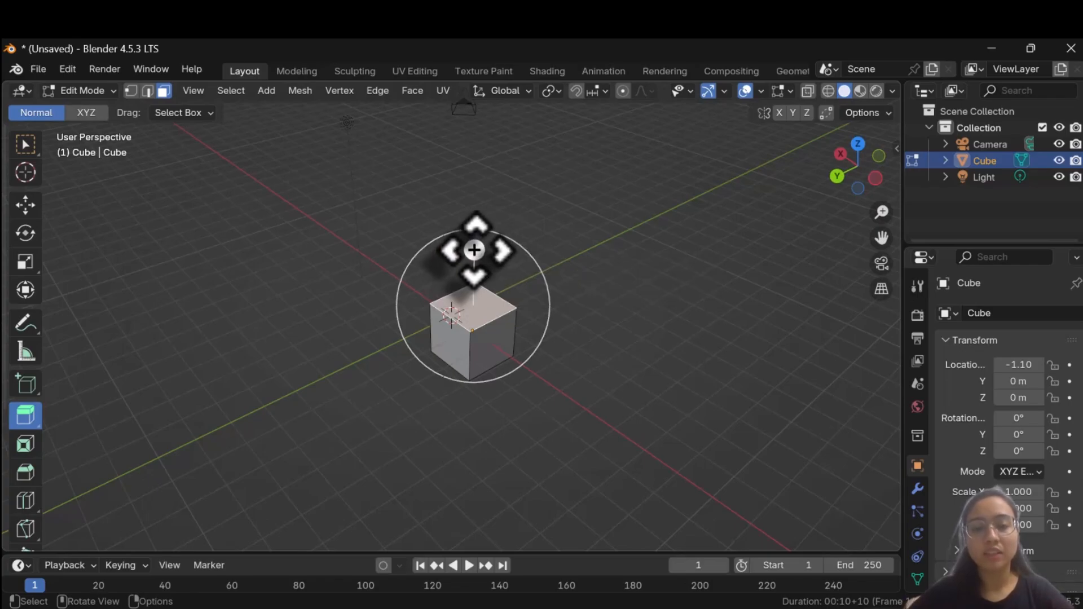
drag(474, 249, 477, 158)
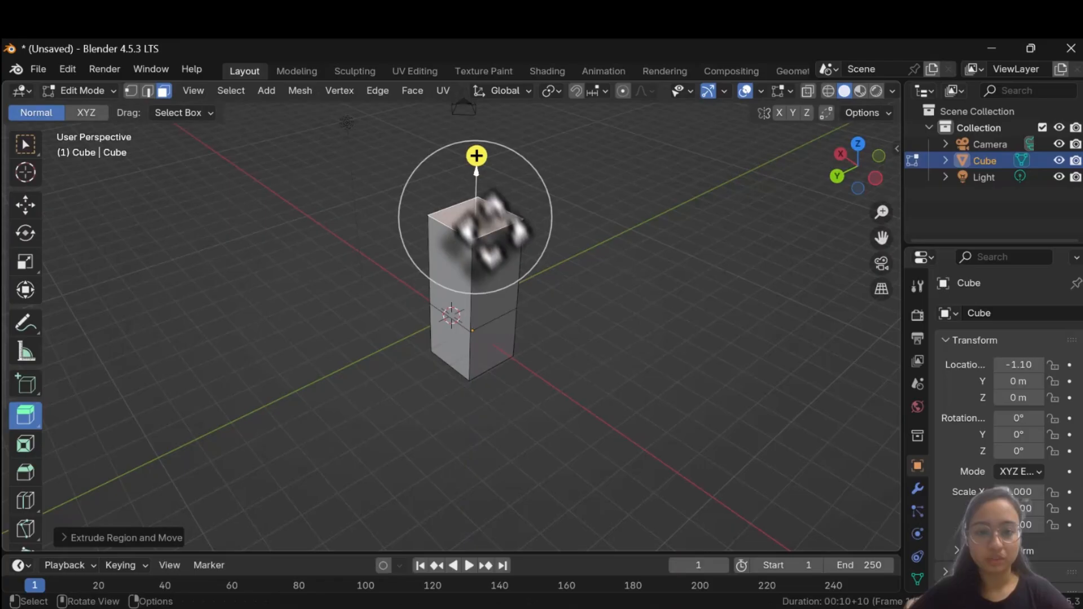
click(480, 280)
drag(541, 305, 583, 367)
middle_drag(583, 367, 676, 352)
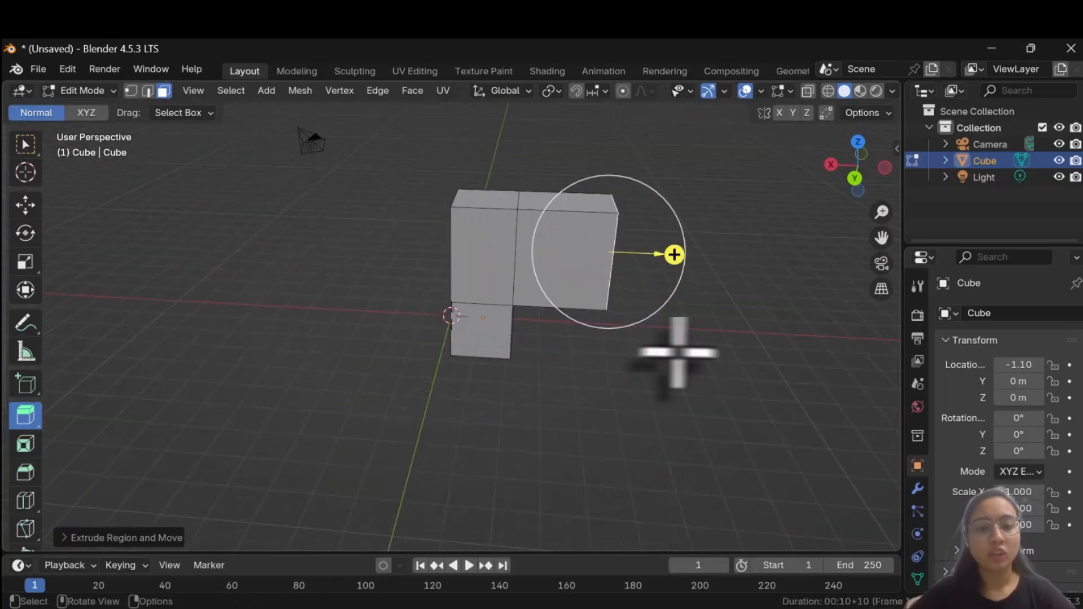
Extrude the upper block's front face and its opposite back face outward to form a long crossbar.
click(488, 273)
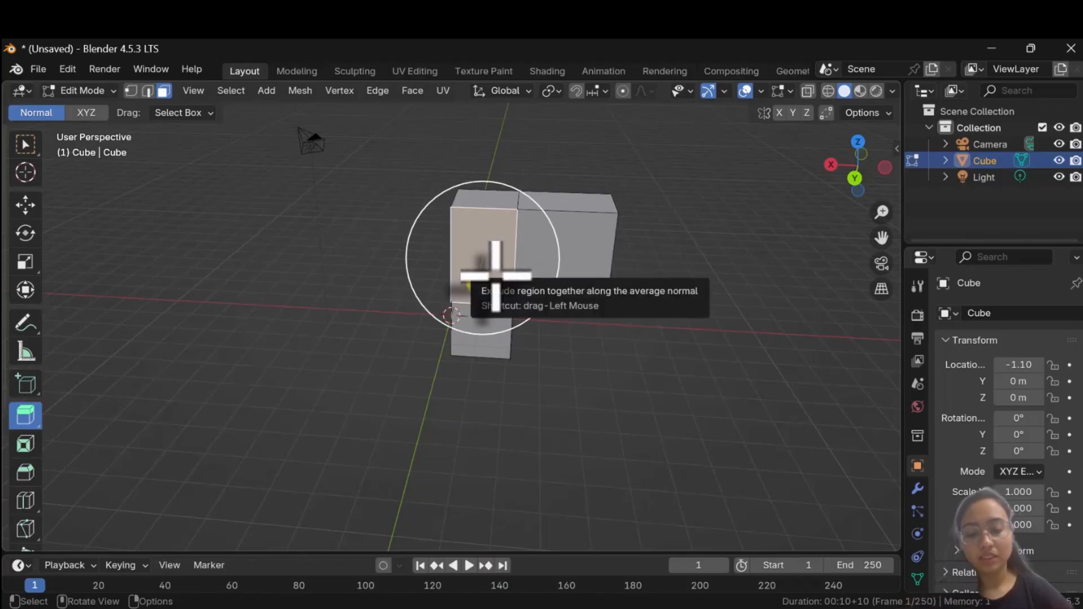
drag(495, 276, 443, 349)
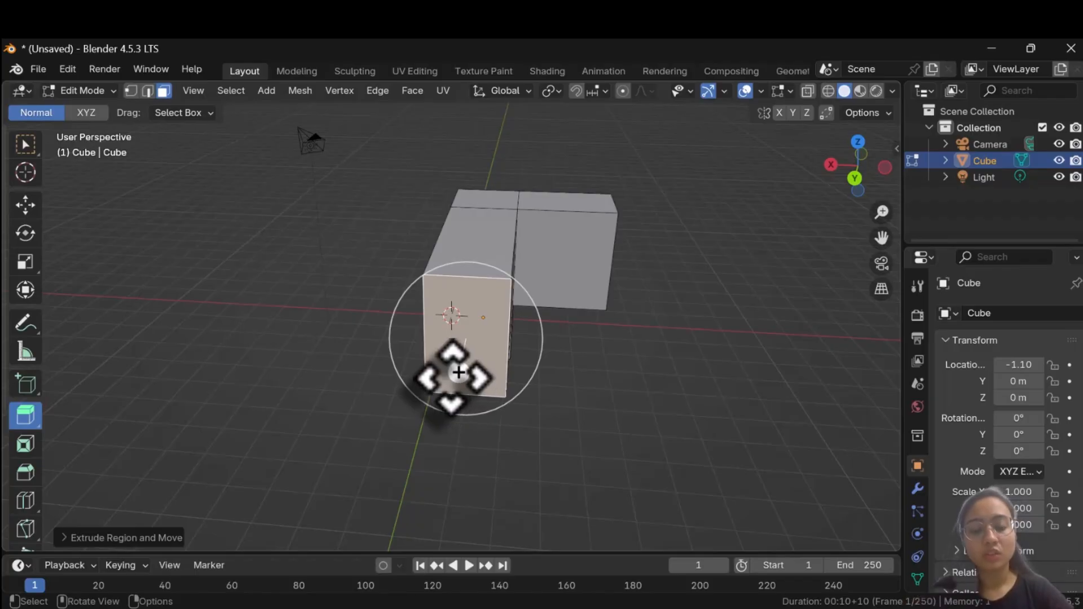
drag(458, 372, 493, 230)
middle_drag(483, 338, 363, 343)
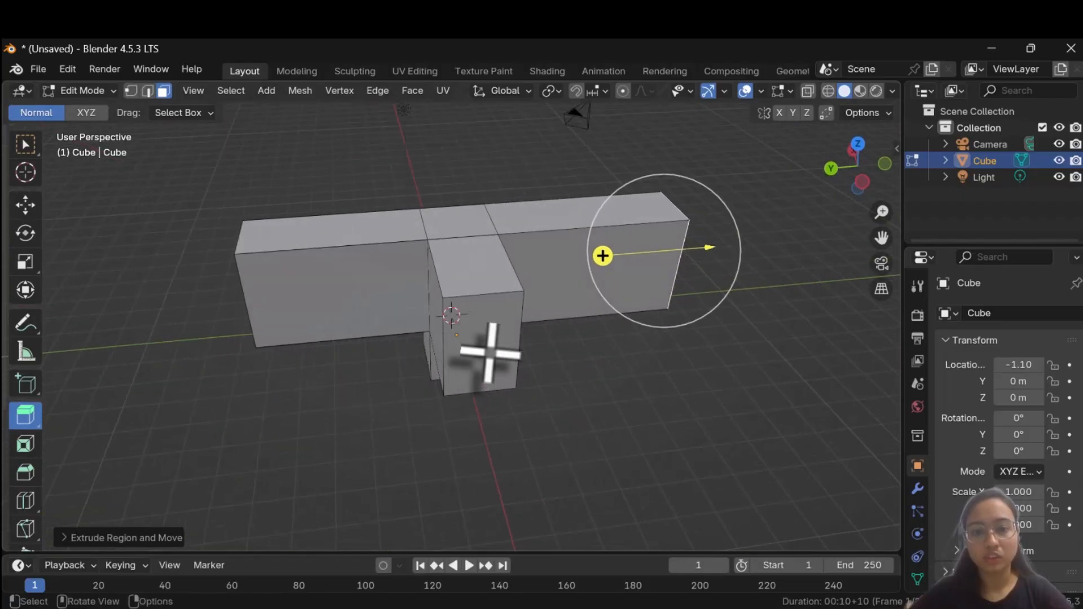
Extrude the end face of the short side arm back toward the crossbar.
click(491, 361)
drag(496, 388, 485, 320)
middle_drag(531, 327, 344, 388)
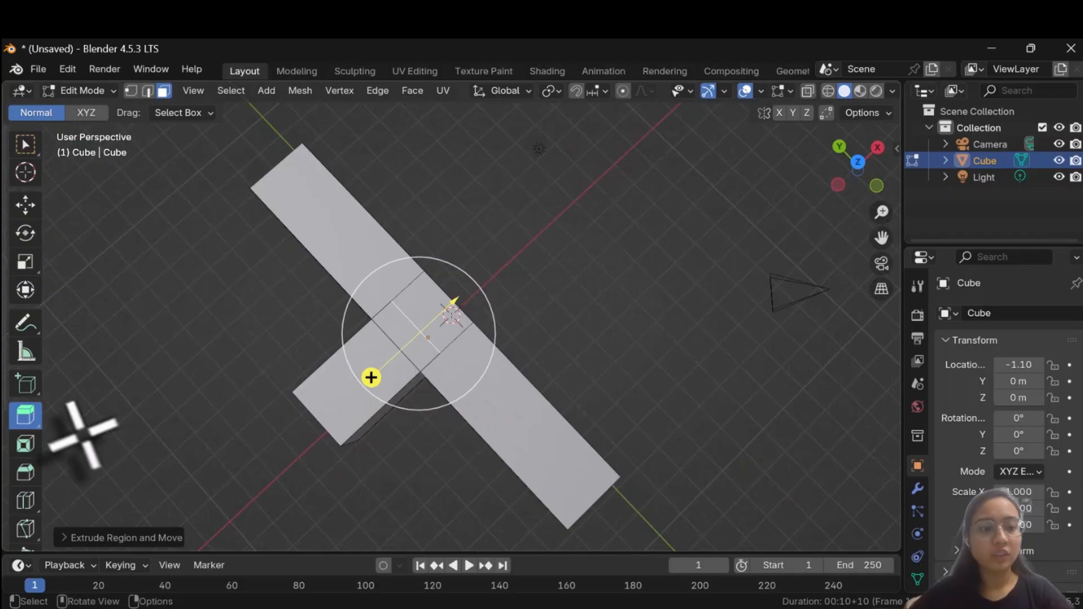
Try insetting the selected face with the Inset Faces tool, and undo the inset.
click(26, 446)
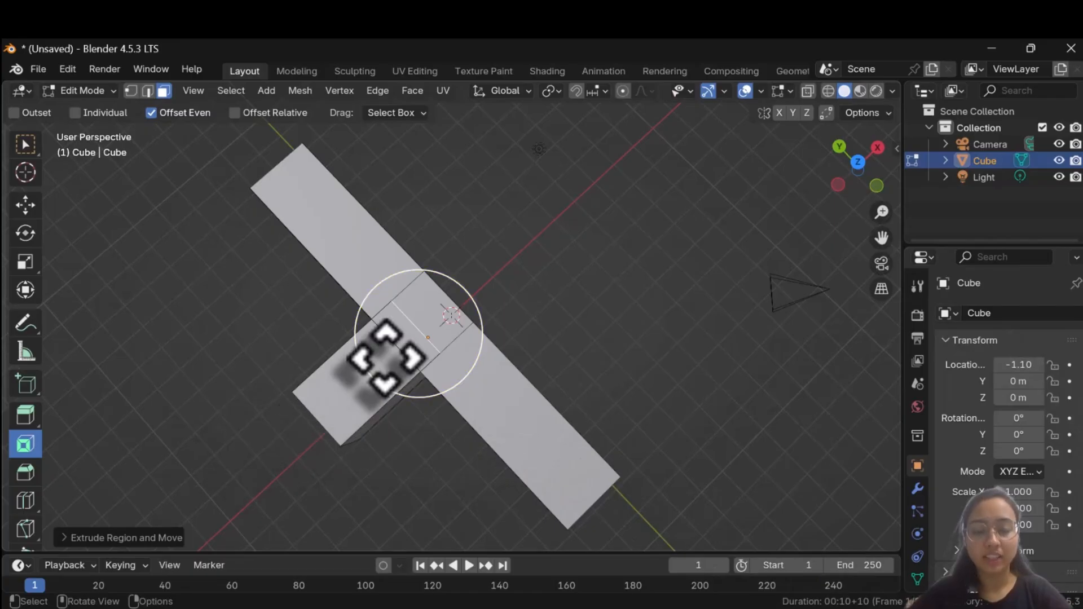
drag(429, 337, 399, 314)
scroll(399, 314, up, 3)
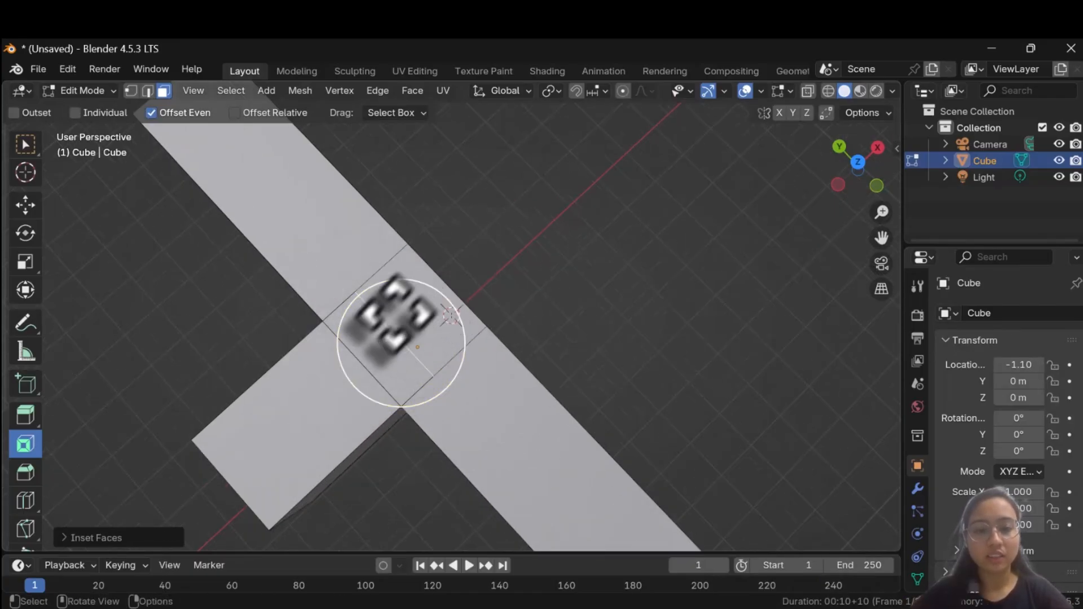
drag(477, 384, 389, 333)
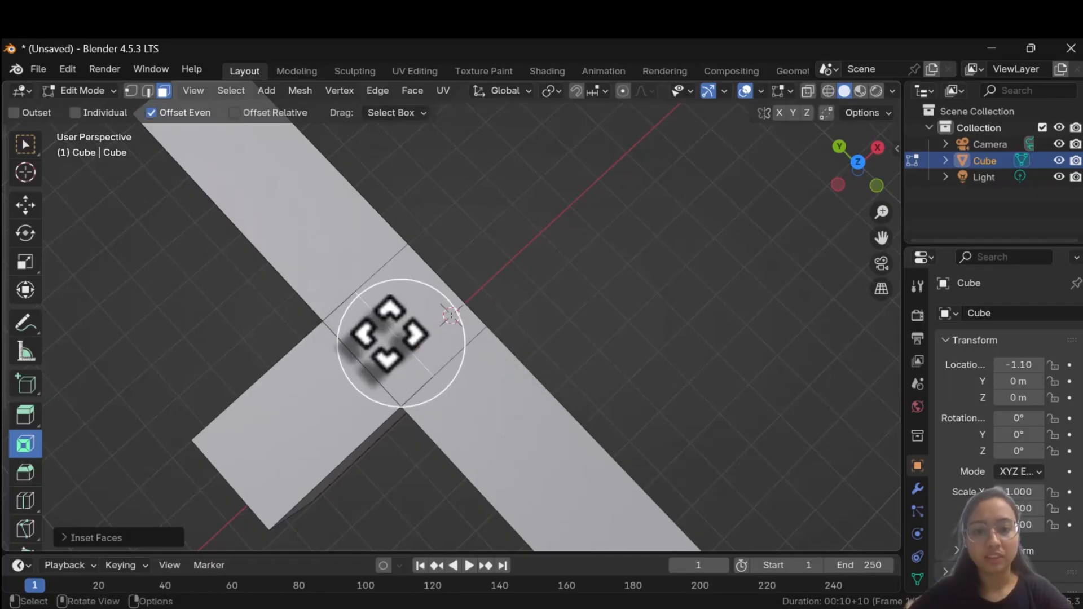
key(ctrl+z)
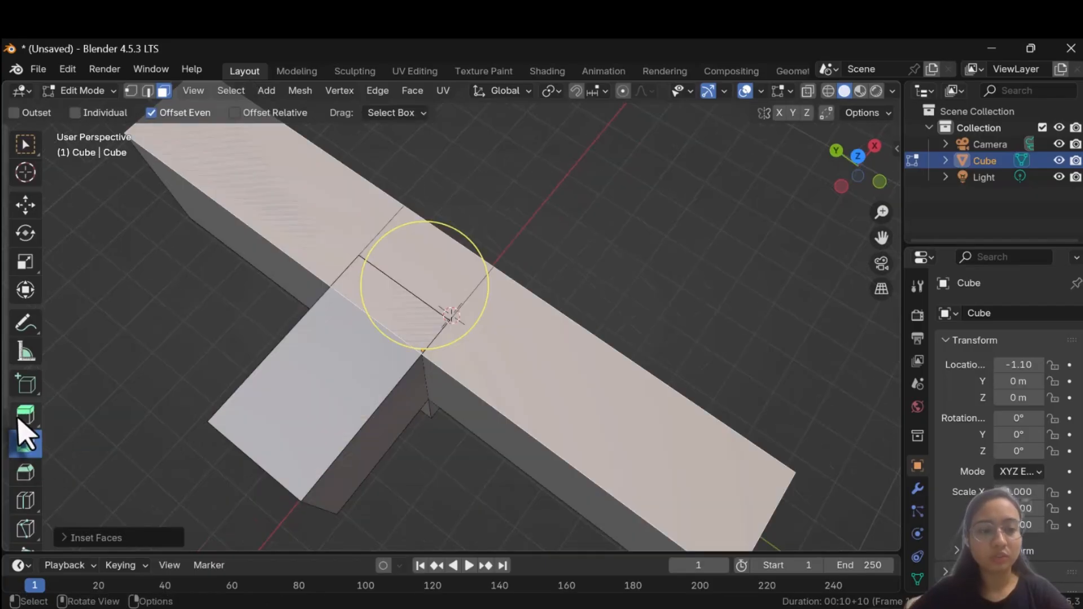
Extrude the crossbar's top faces upward and inset them with a thickness of about 0.263 m.
click(25, 416)
drag(425, 308, 440, 241)
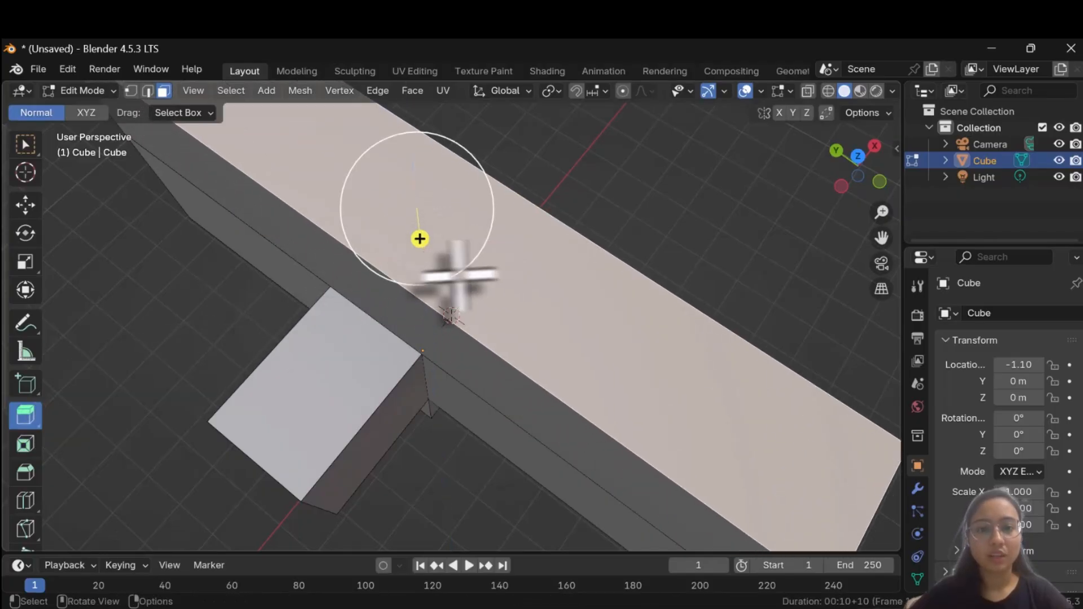
click(25, 444)
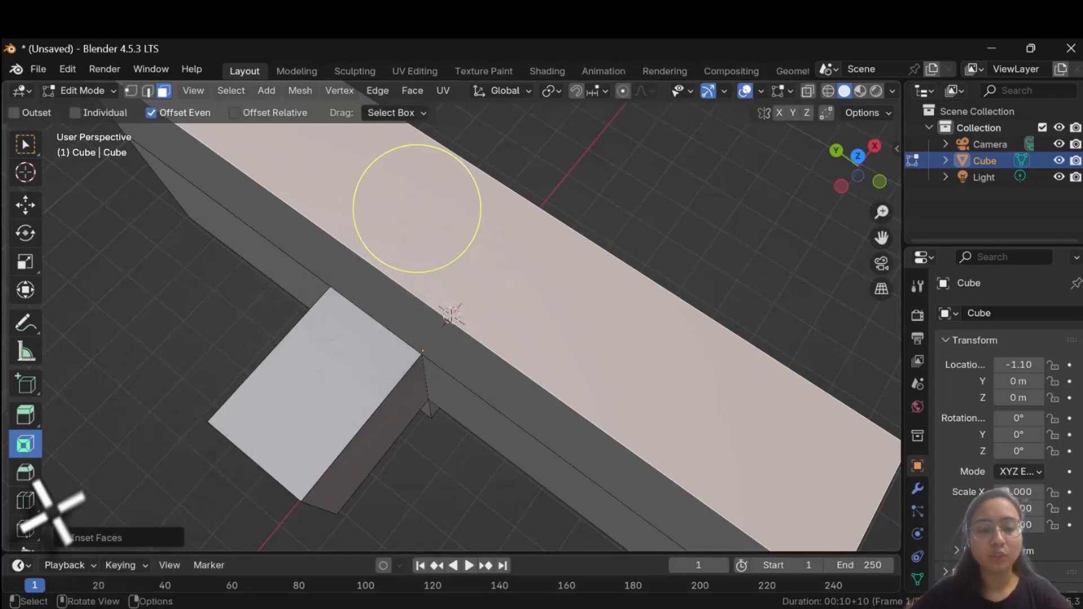
click(93, 540)
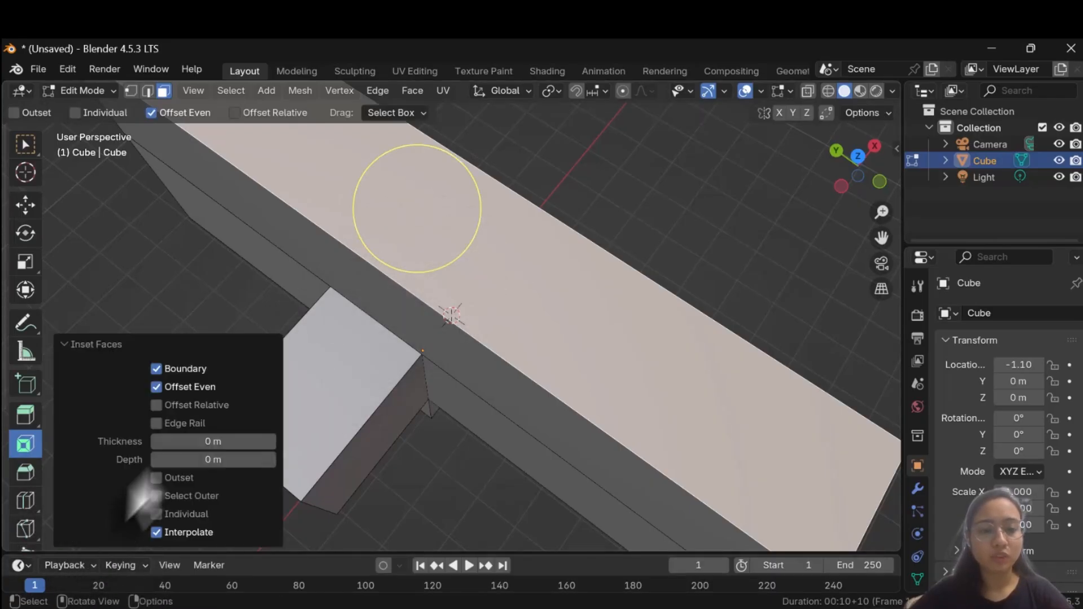
drag(194, 442, 256, 442)
drag(189, 445, 195, 445)
middle_drag(671, 381, 648, 344)
scroll(647, 344, down, 6)
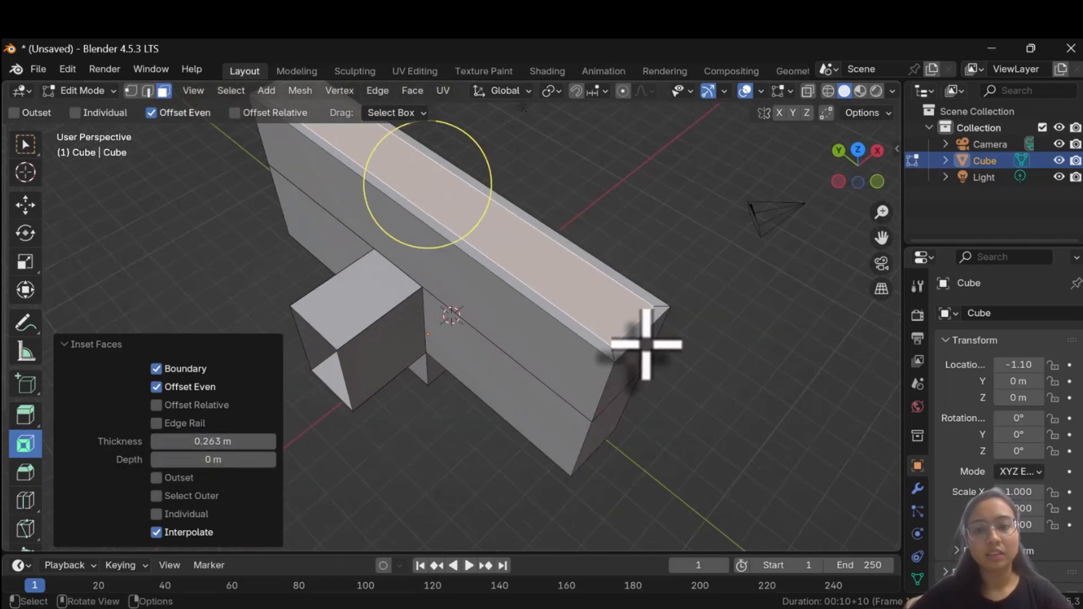
Extrude the inset top face upward by about 2.23 m and extrude the raised block's long side face outward into a wide slab.
key(e)
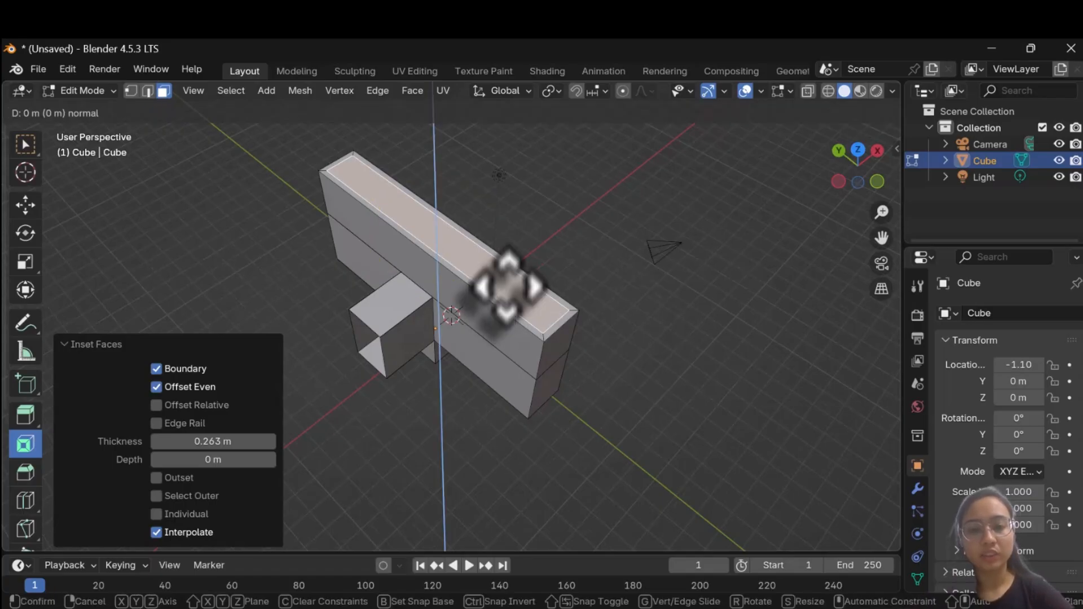
click(522, 252)
middle_drag(522, 252, 374, 224)
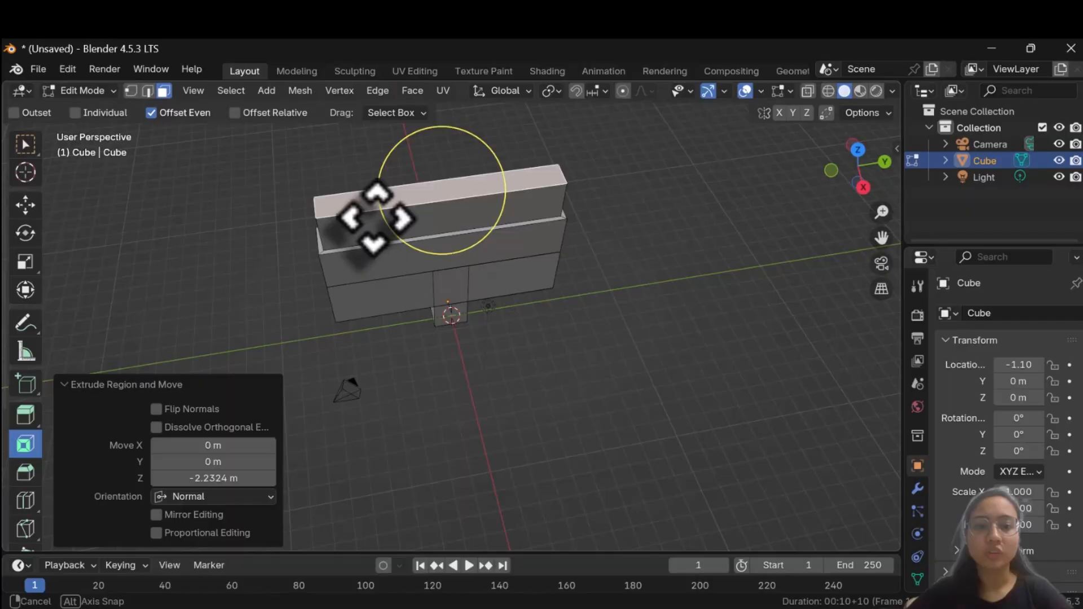
click(439, 220)
key(e)
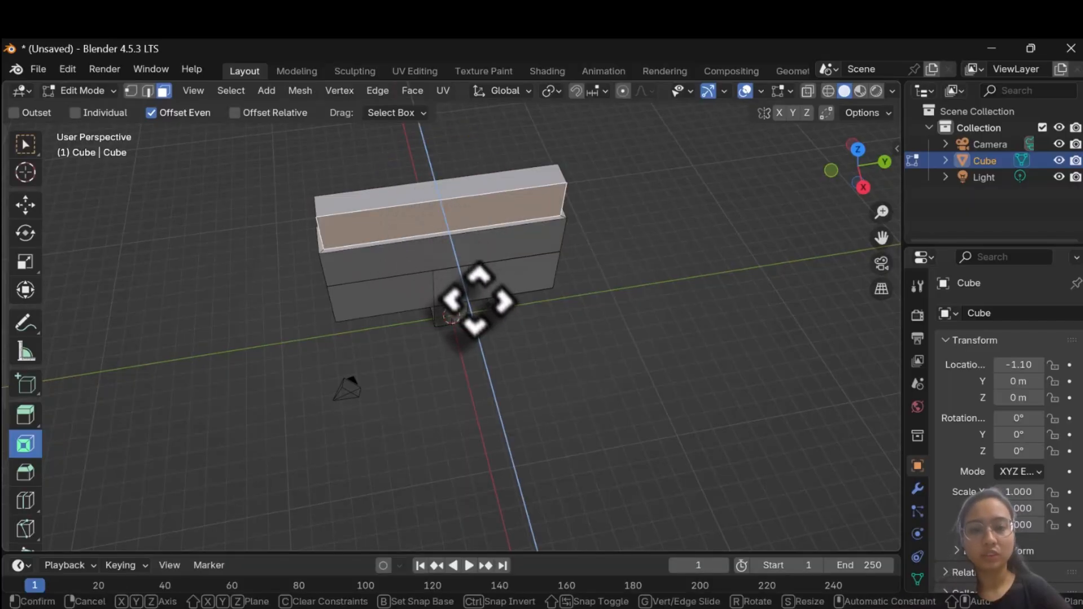
click(494, 345)
middle_drag(499, 346, 437, 327)
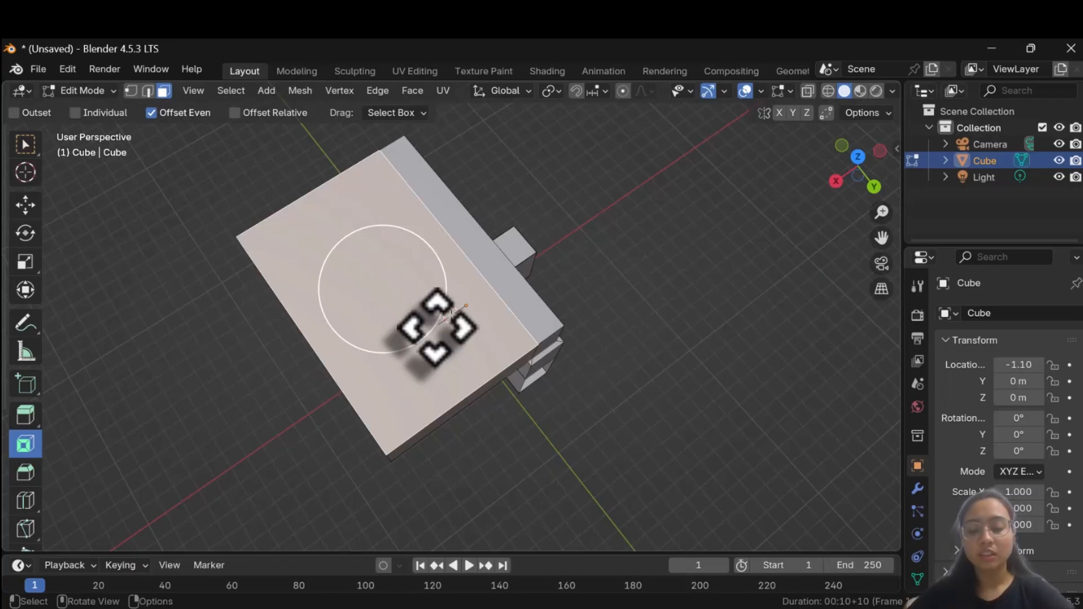
Inset the wide slab's top face by about 2 m and extrude the inner face upward by about 4.18 m.
key(i)
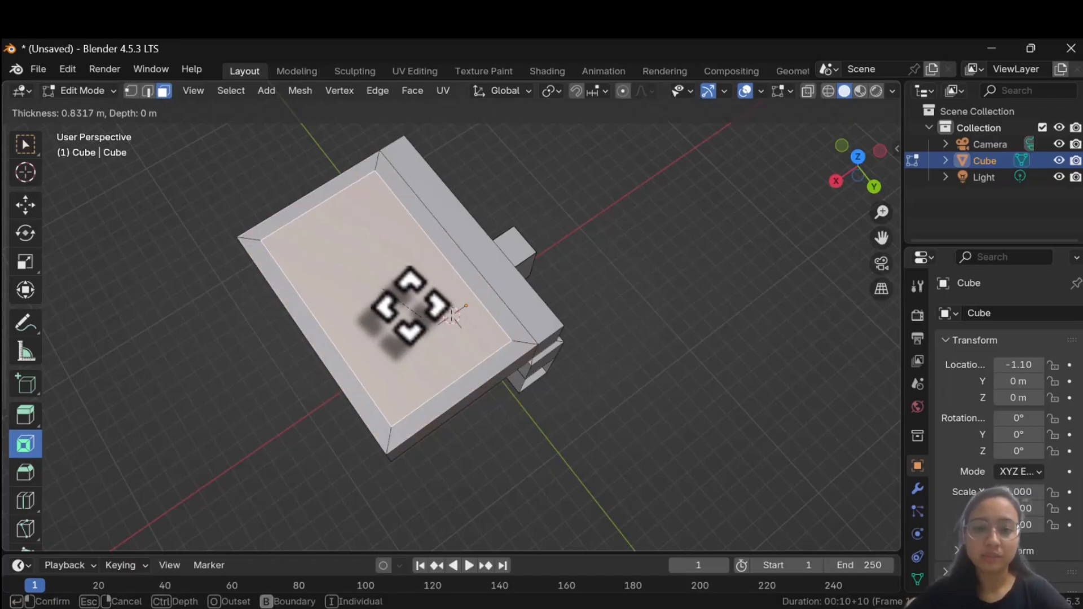
click(402, 300)
middle_drag(402, 294, 397, 270)
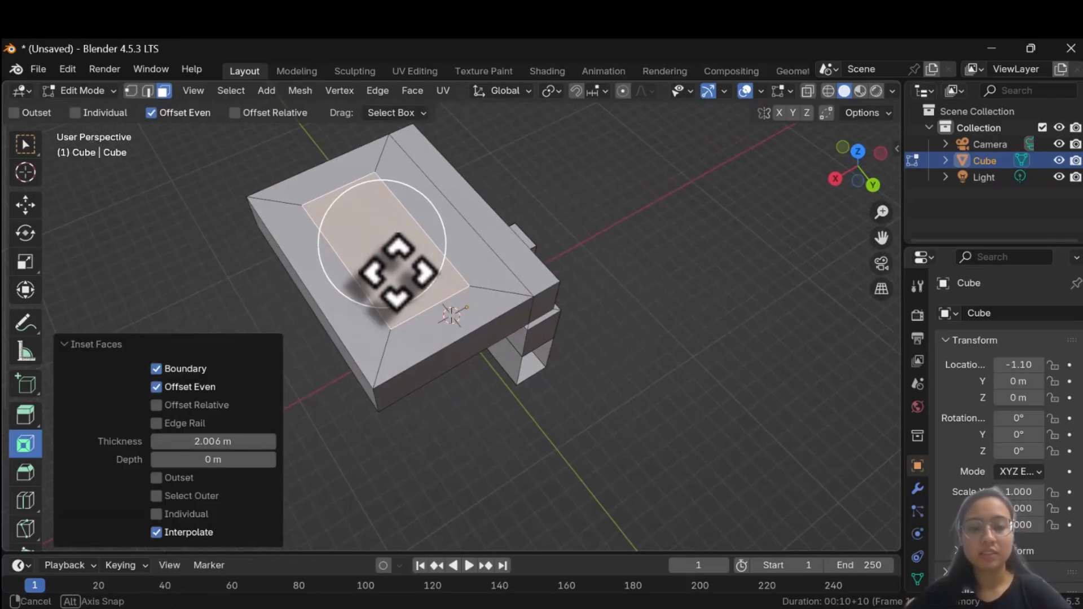
key(e)
click(405, 223)
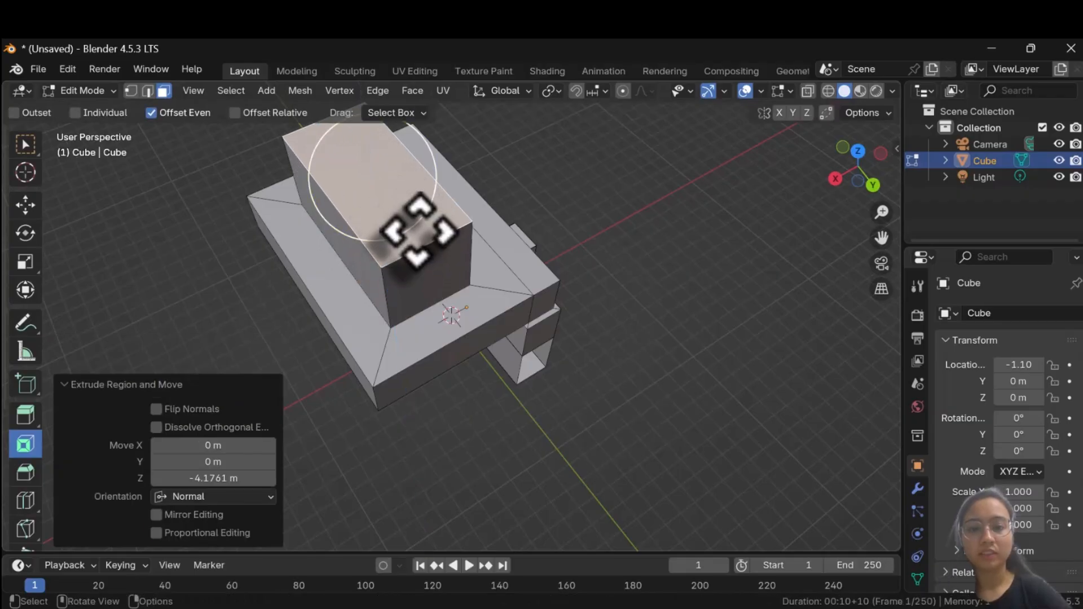
middle_drag(411, 232, 558, 256)
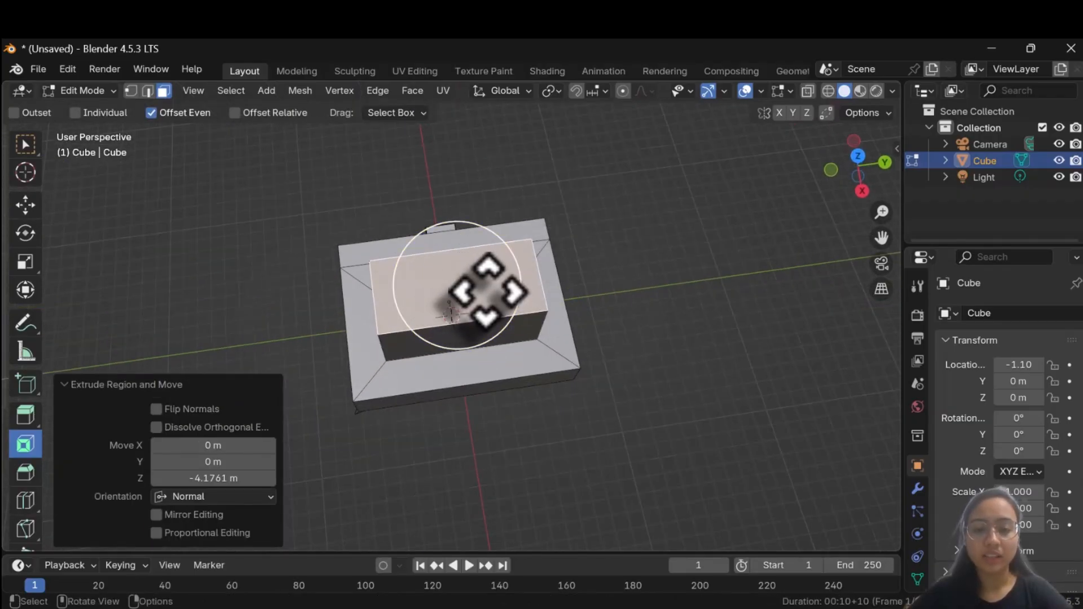
Scale the raised block's top face to about 0.513 and extrude it upward by about 4.89 m into a narrow column.
key(s)
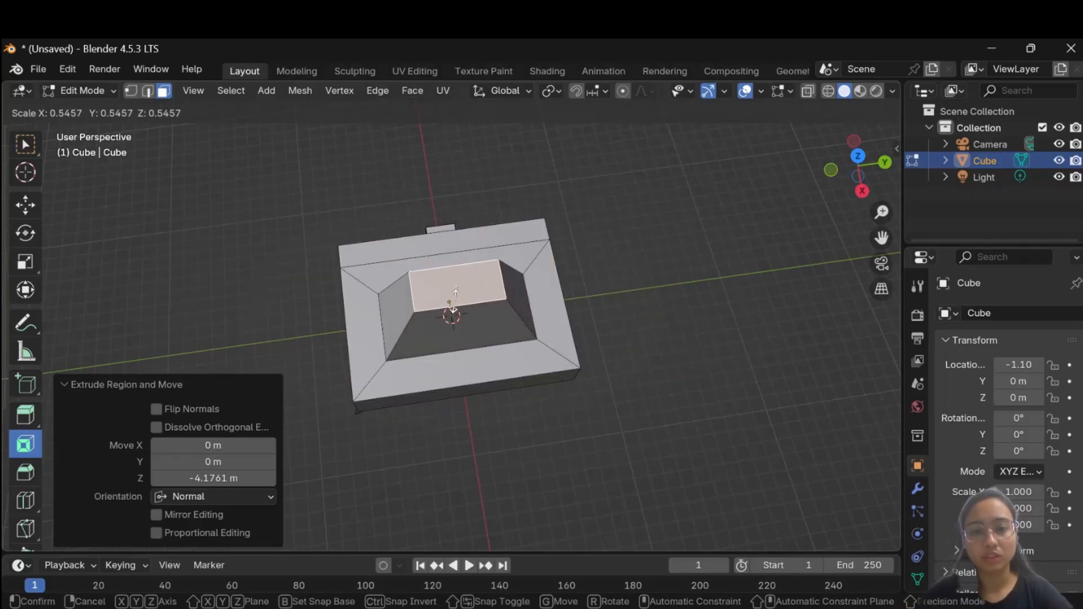
click(454, 299)
middle_drag(616, 334, 453, 245)
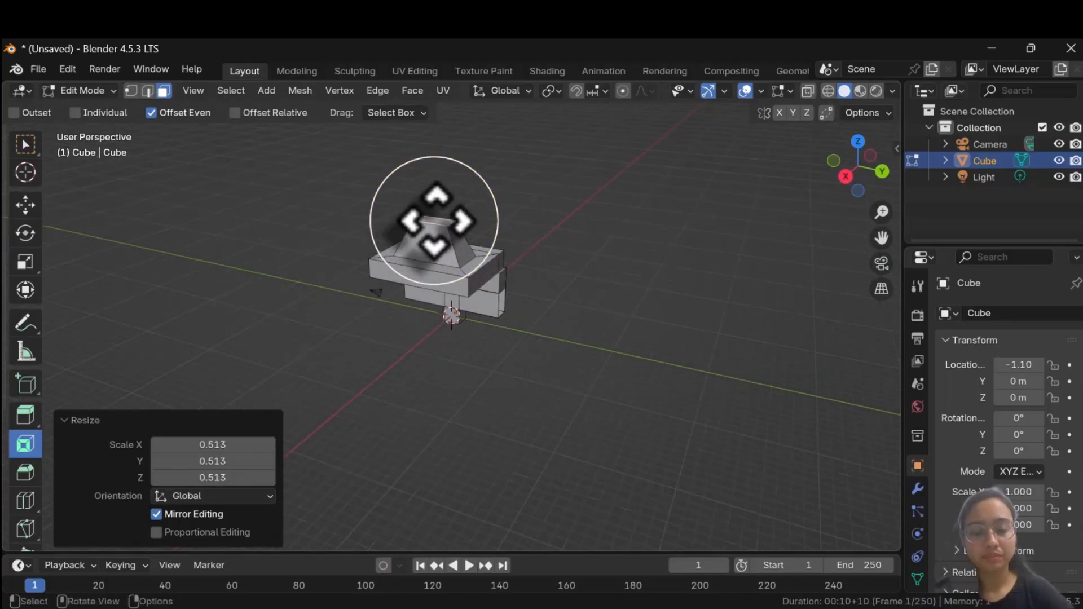
key(e)
click(435, 172)
middle_drag(546, 225, 399, 291)
middle_drag(557, 282, 542, 305)
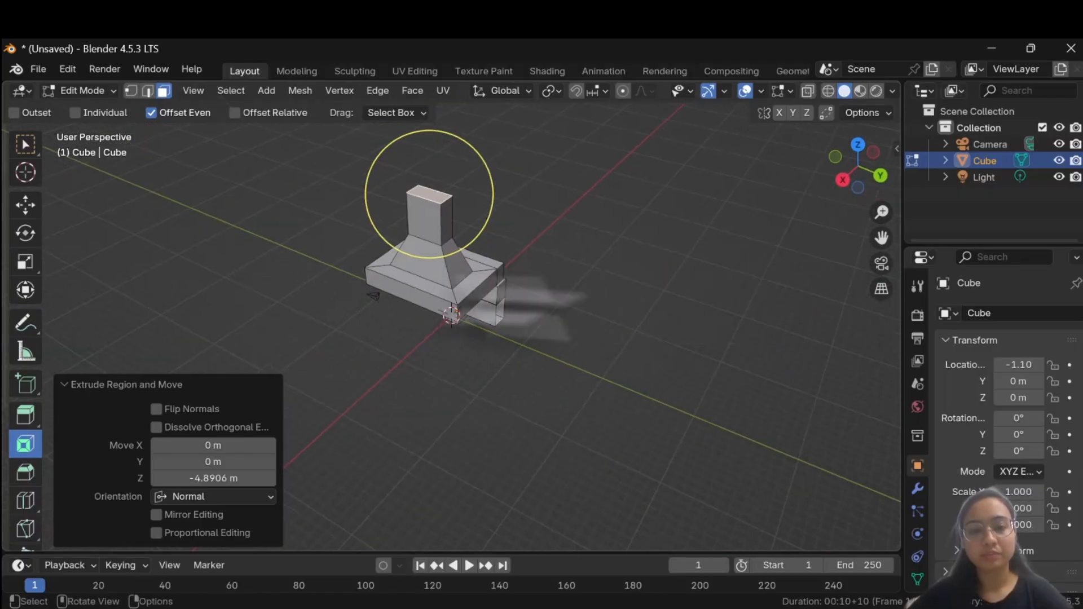
middle_drag(468, 302, 604, 249)
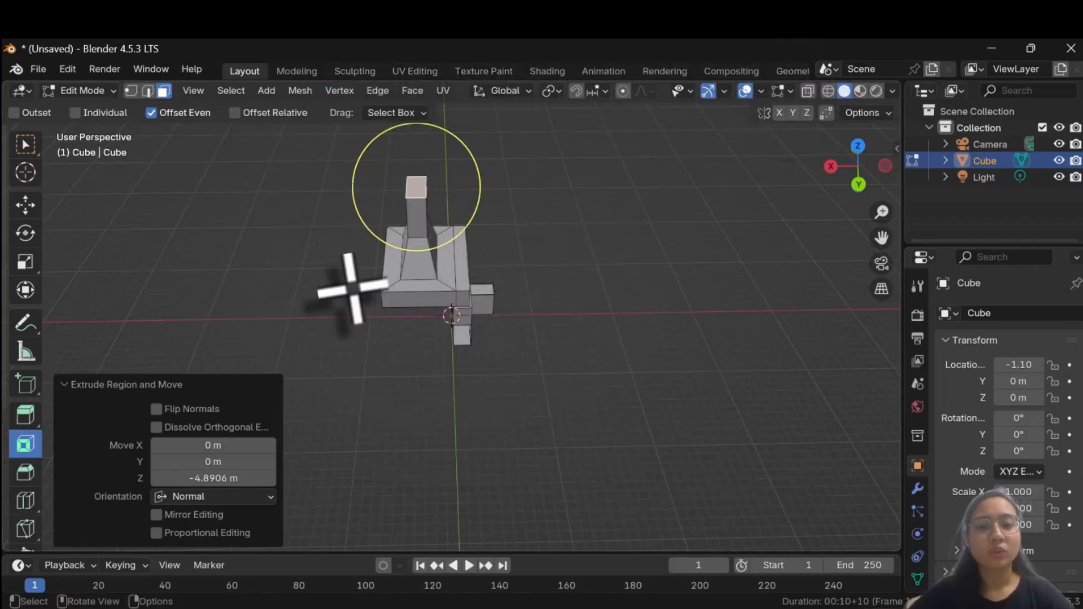
Return to Object Mode and delete the modelled cube object from the scene.
click(81, 92)
click(86, 109)
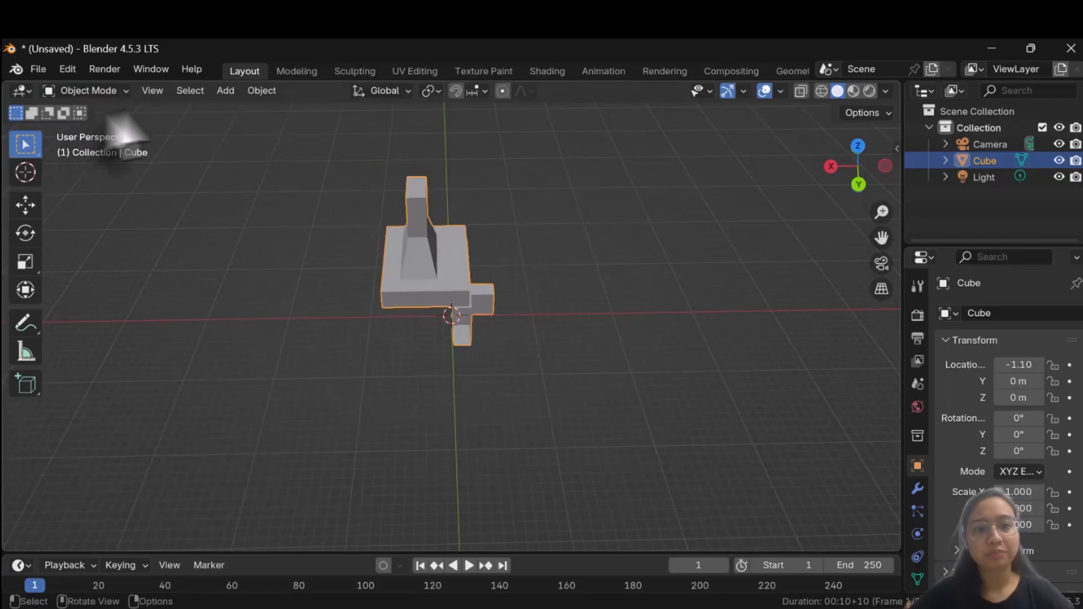
middle_drag(473, 292, 756, 230)
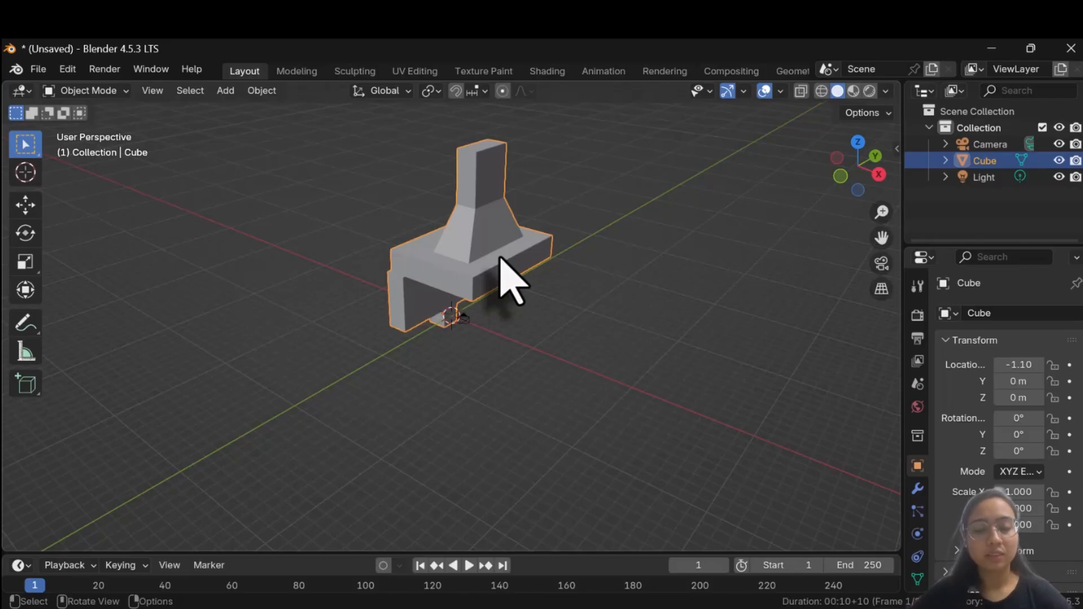
key(x)
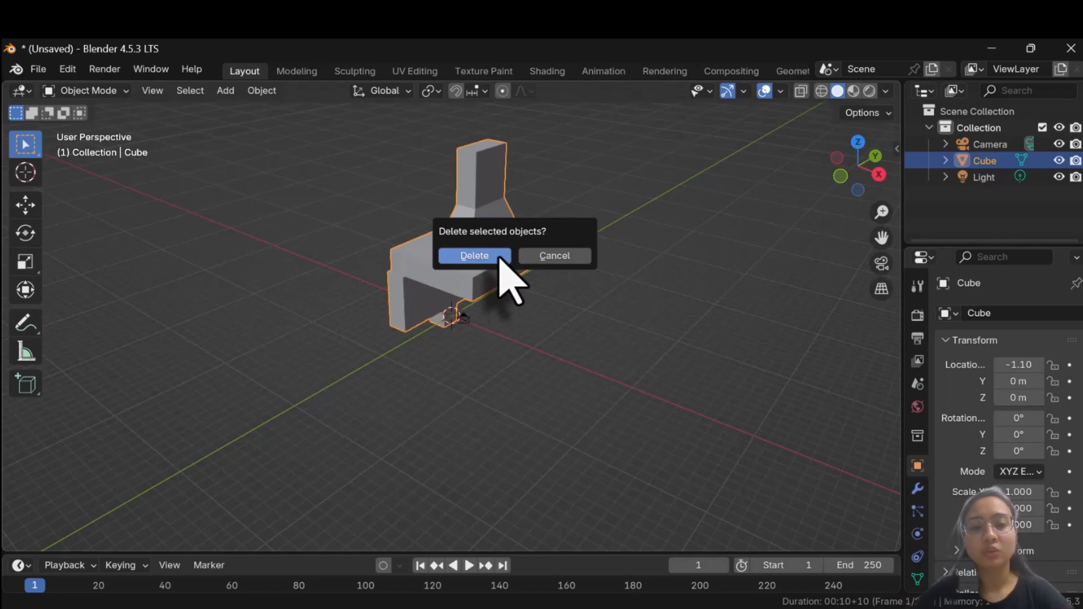
click(474, 256)
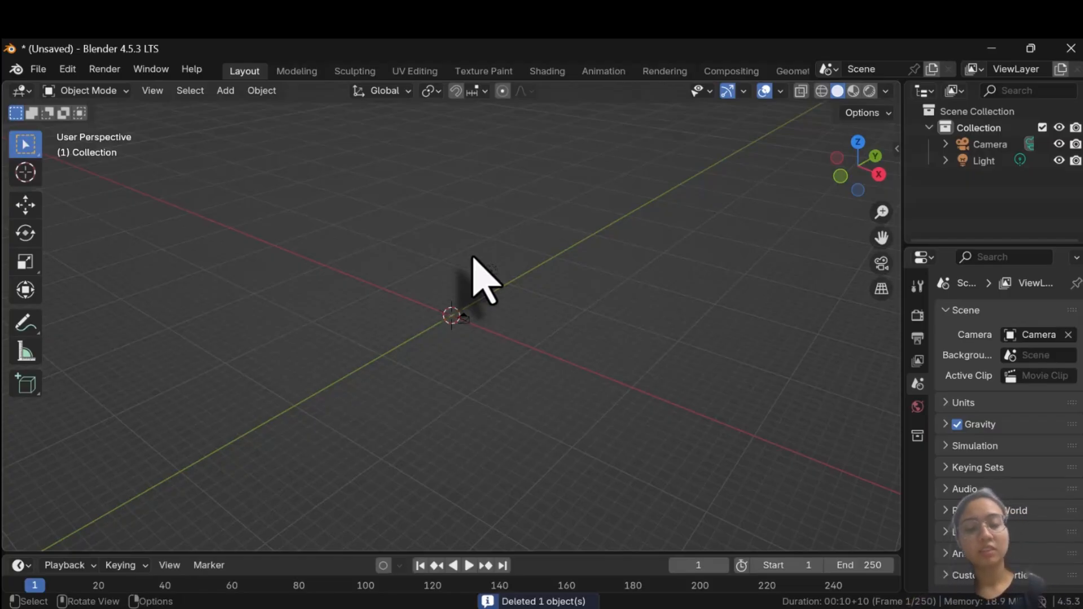
Add a cube mesh at the world origin, set its size to 5 m, and deselect it.
key(shift+a)
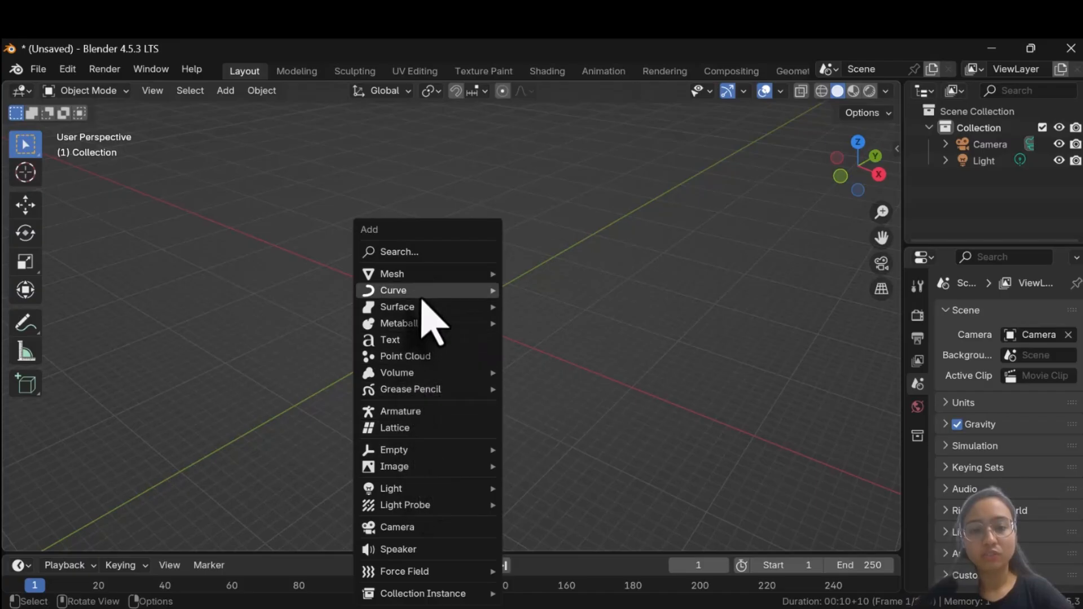
mouse_move(421, 273)
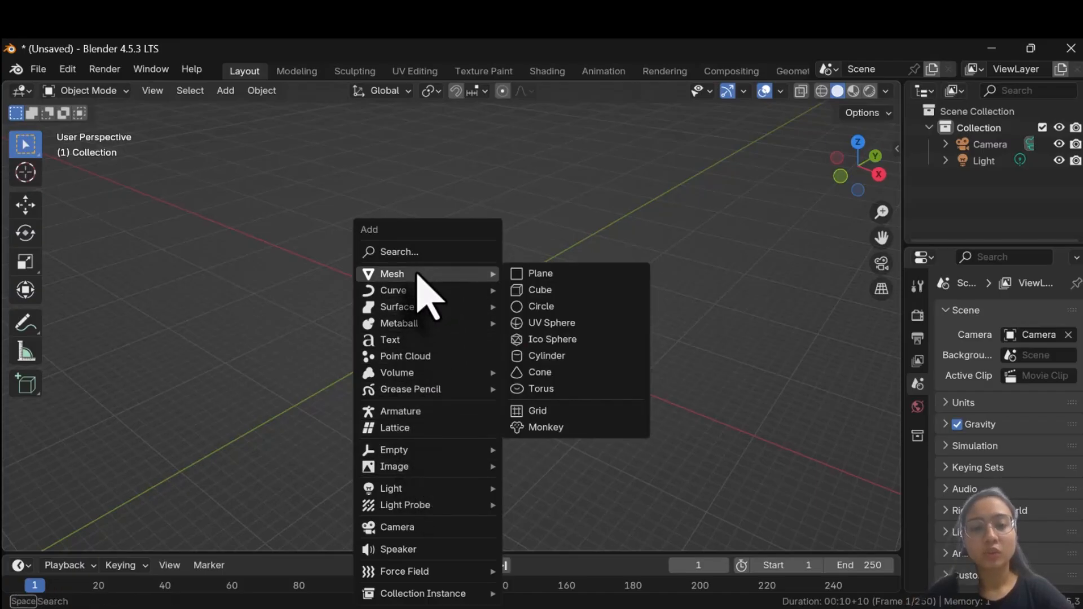
click(566, 290)
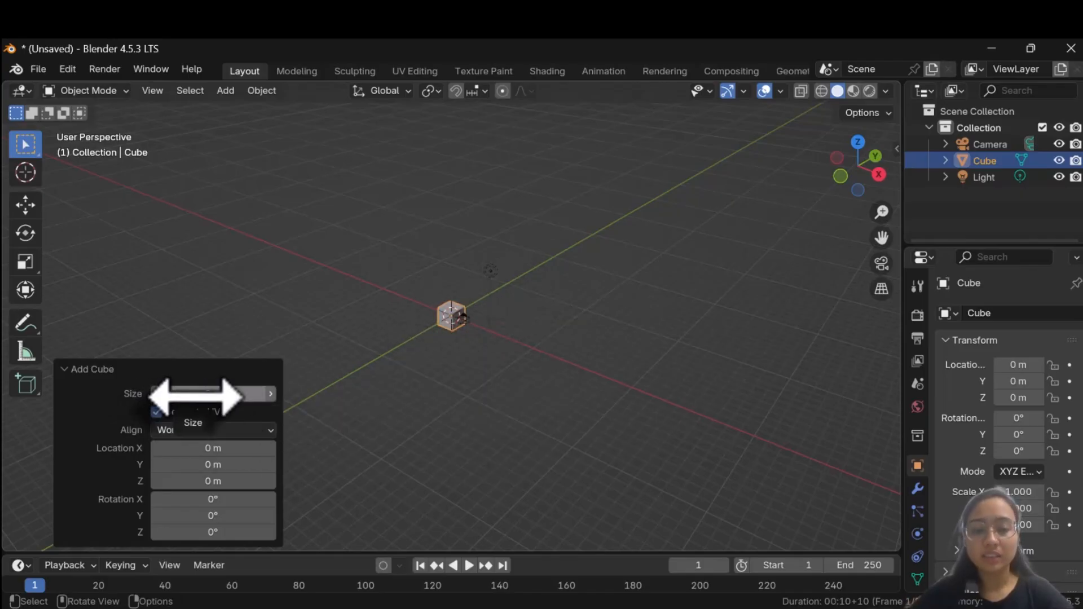
drag(194, 396, 263, 402)
click(179, 393)
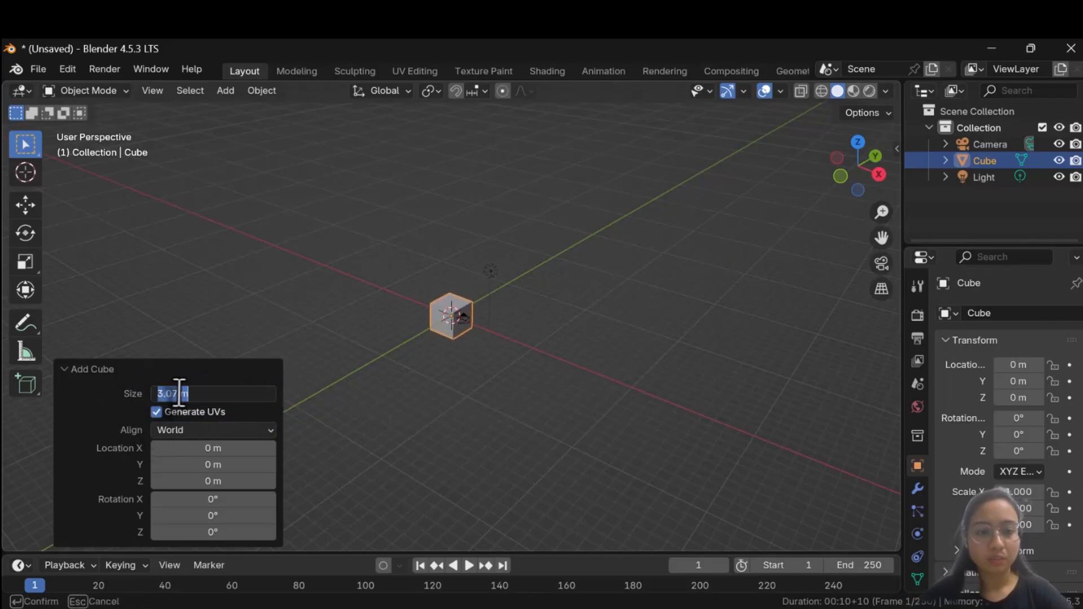
click(222, 434)
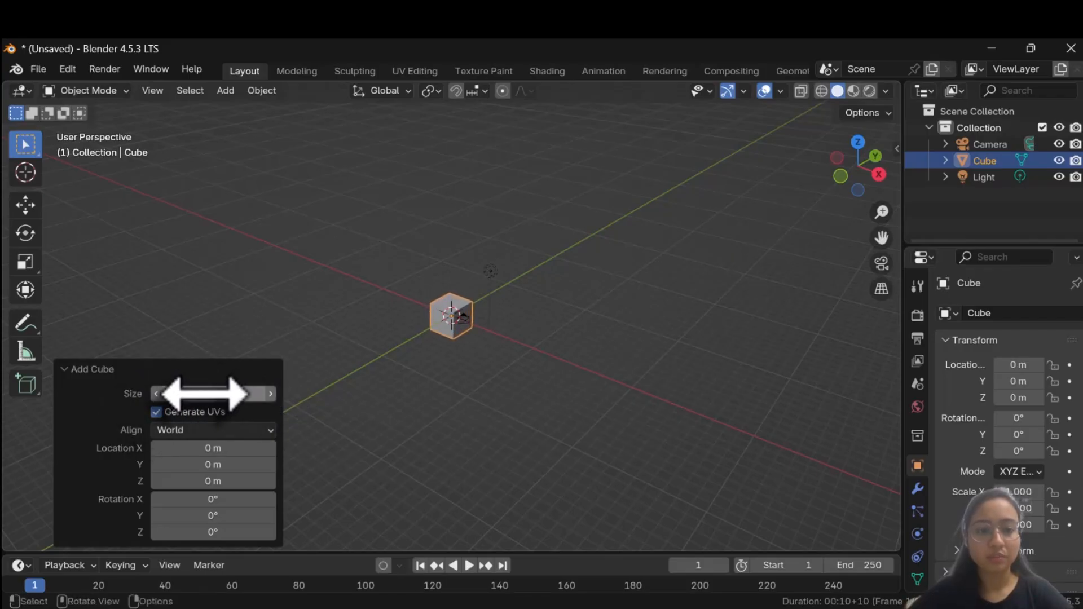
drag(205, 394, 254, 394)
click(194, 394)
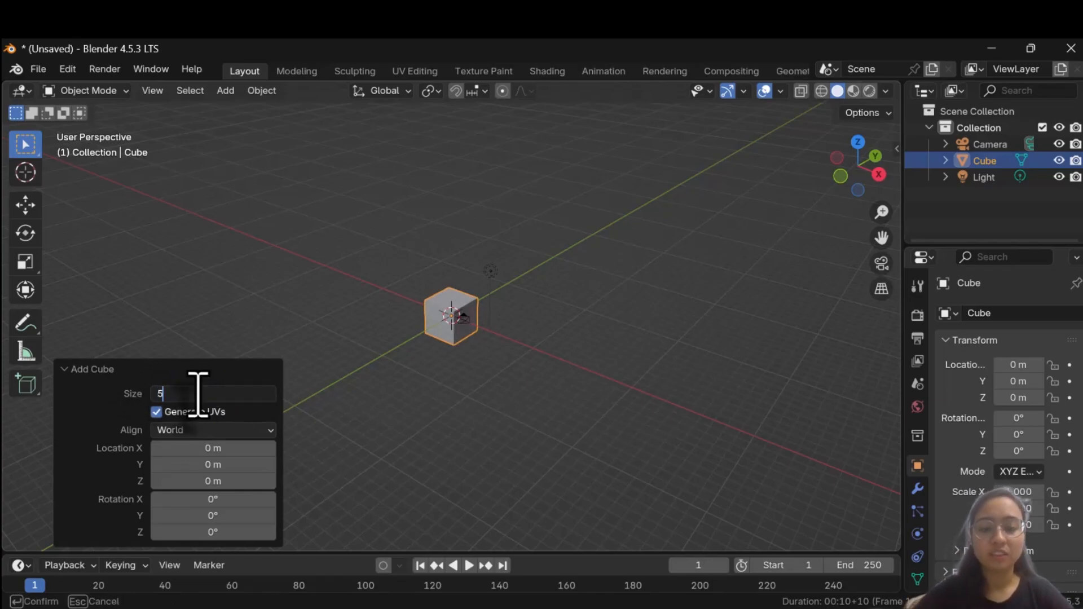
text(5)
key(Return)
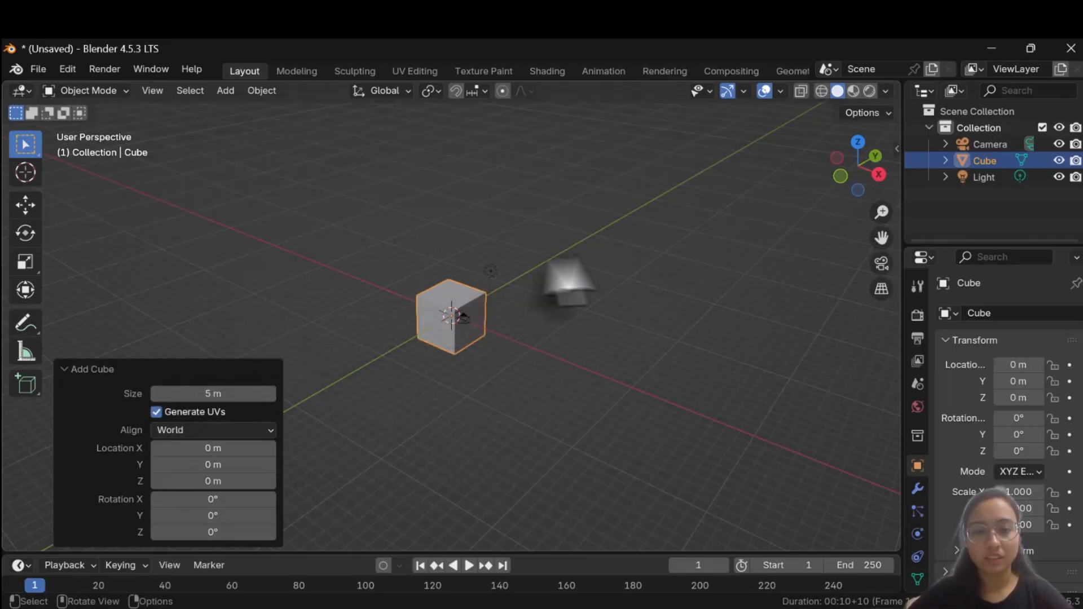
click(479, 383)
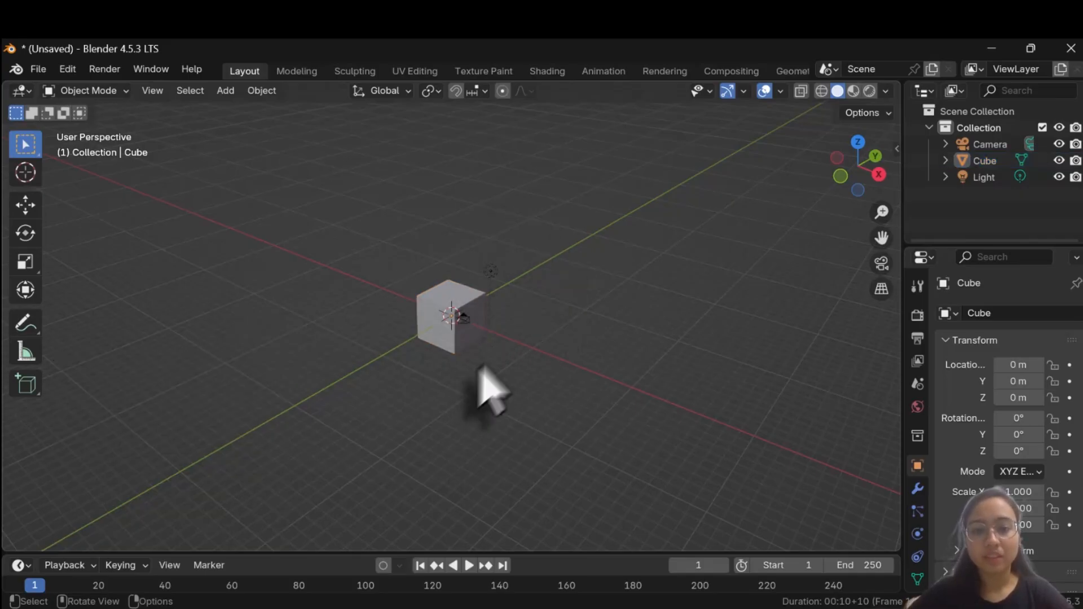
Examine the new cube from near and far and from several angles around it.
scroll(489, 361, up, 3)
scroll(489, 327, up, 1)
scroll(490, 330, down, 4)
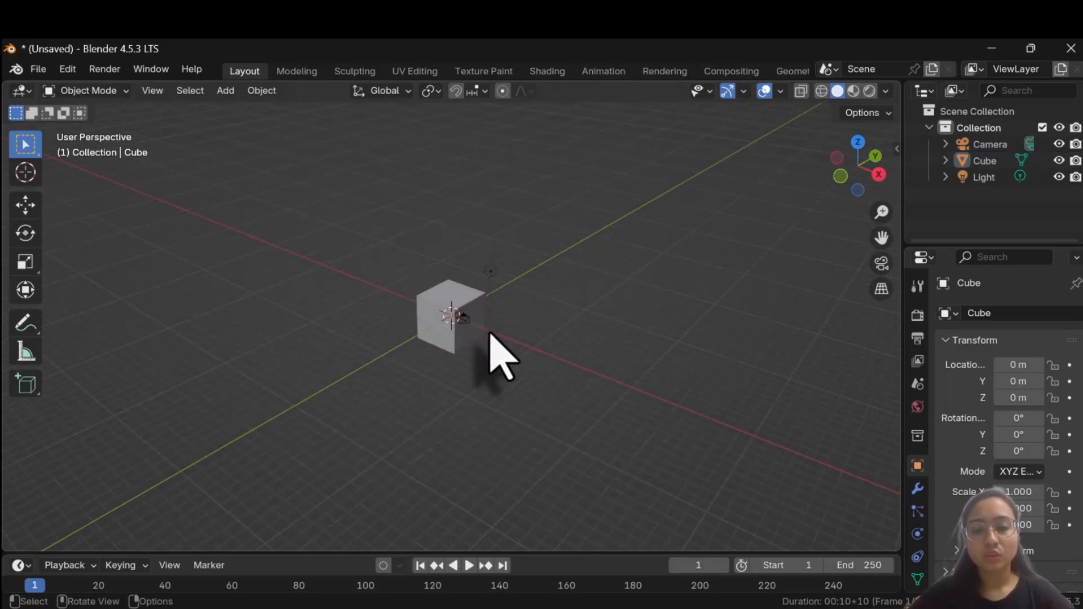
scroll(489, 332, up, 6)
scroll(489, 334, down, 6)
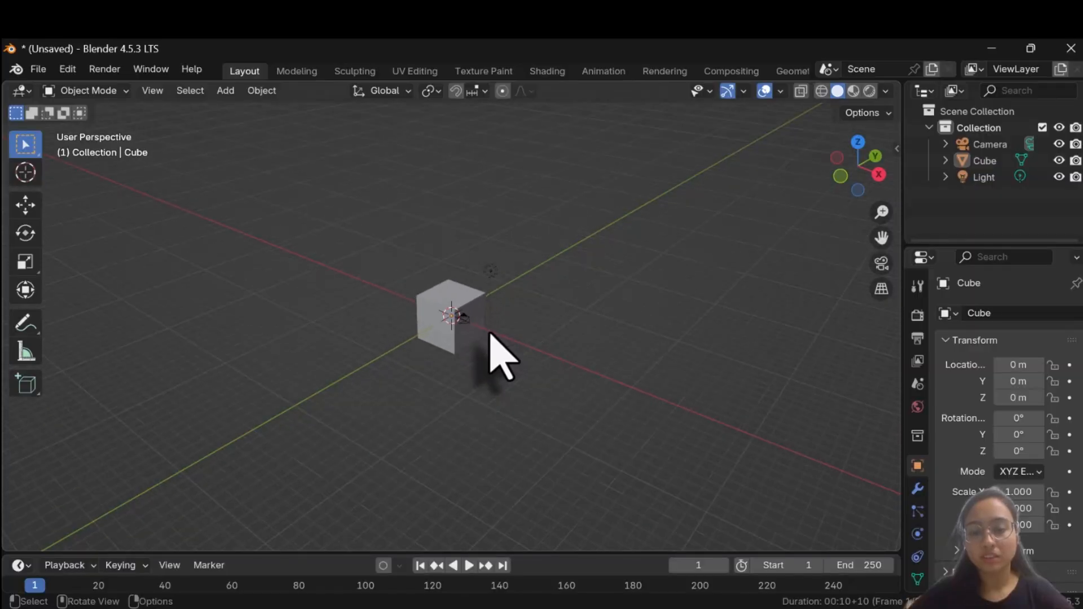
scroll(490, 334, up, 4)
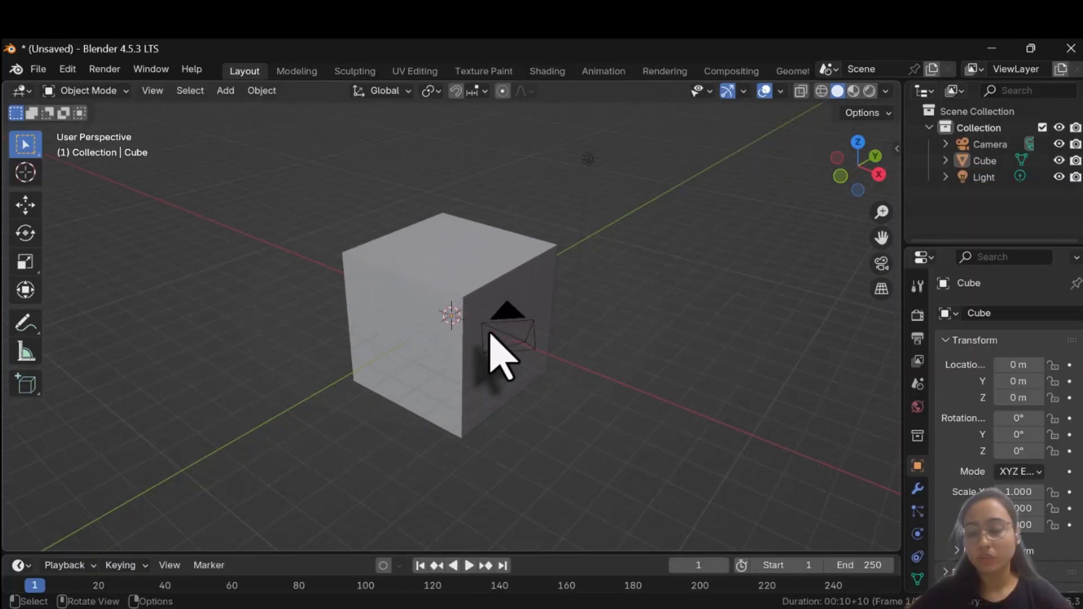
scroll(489, 334, down, 4)
scroll(489, 334, up, 4)
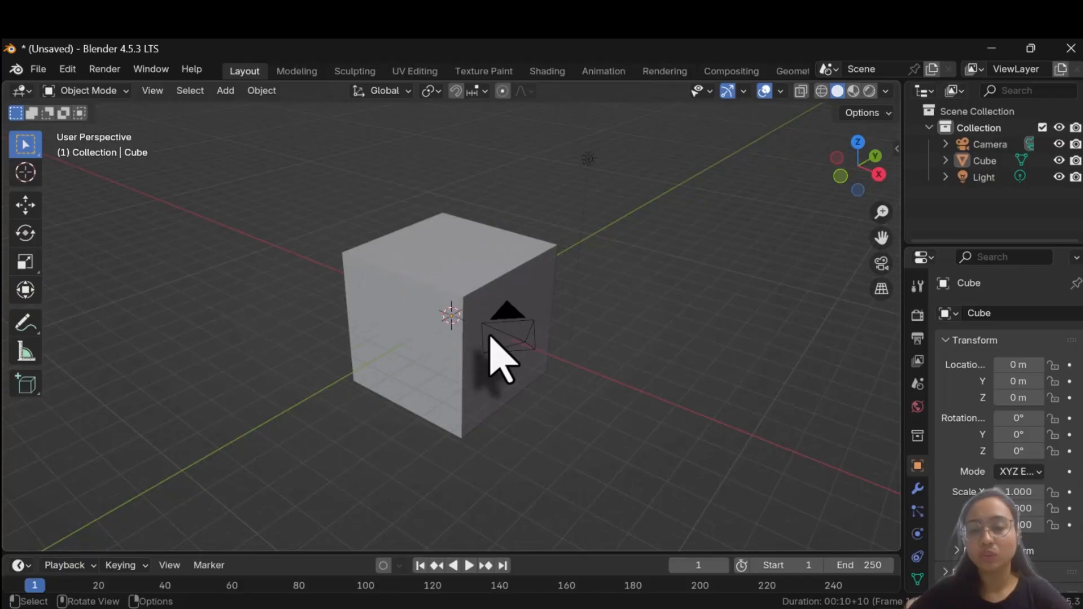
middle_drag(489, 336, 551, 367)
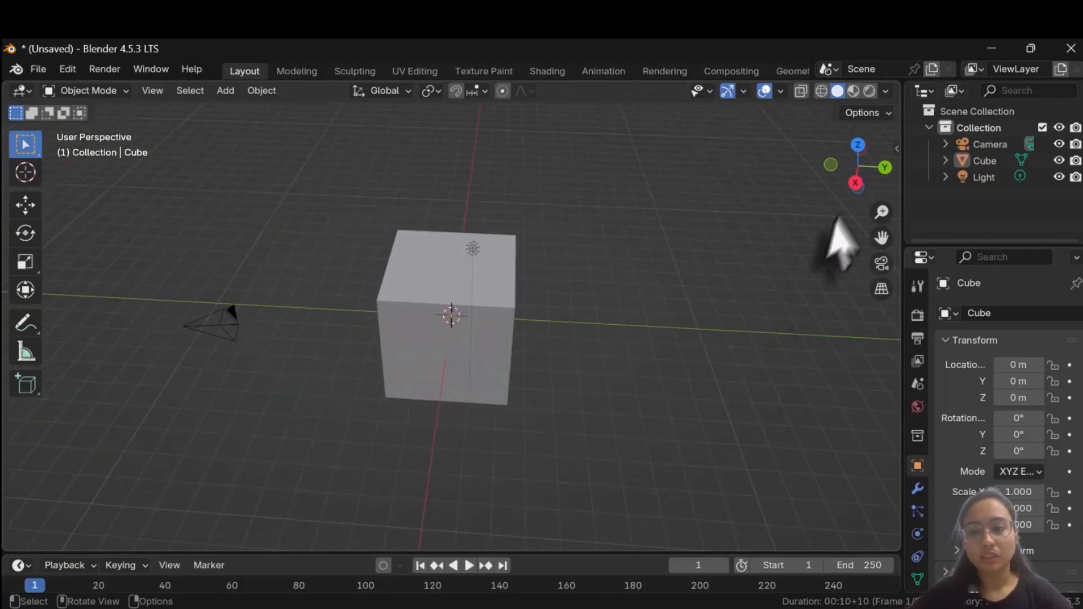
mouse_move(867, 165)
mouse_down()
mouse_move(849, 176)
mouse_move(880, 159)
mouse_move(851, 148)
mouse_move(857, 169)
mouse_up()
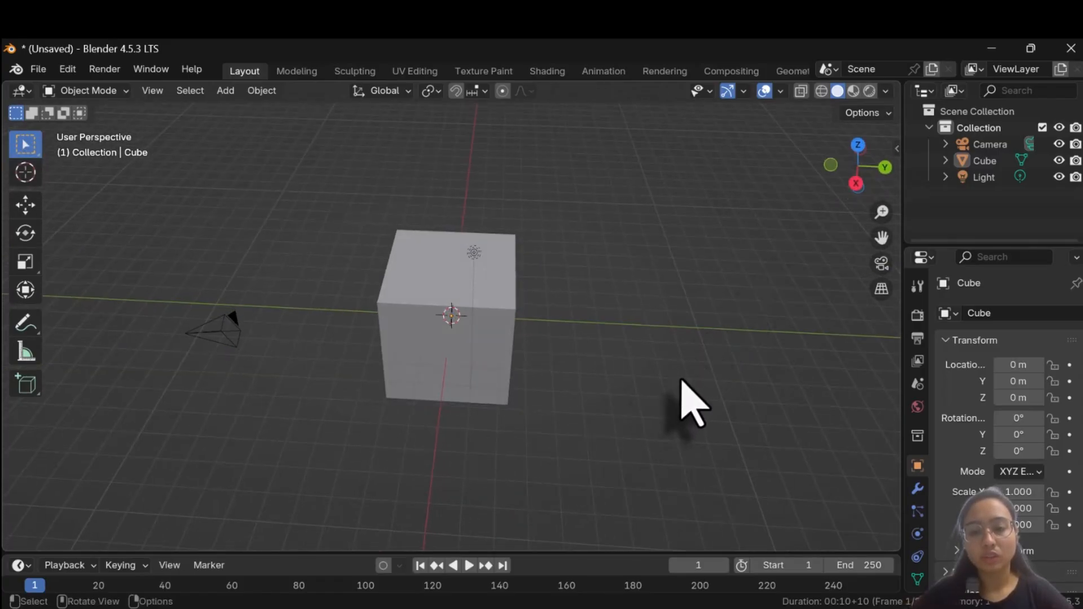
middle_drag(686, 379, 628, 367)
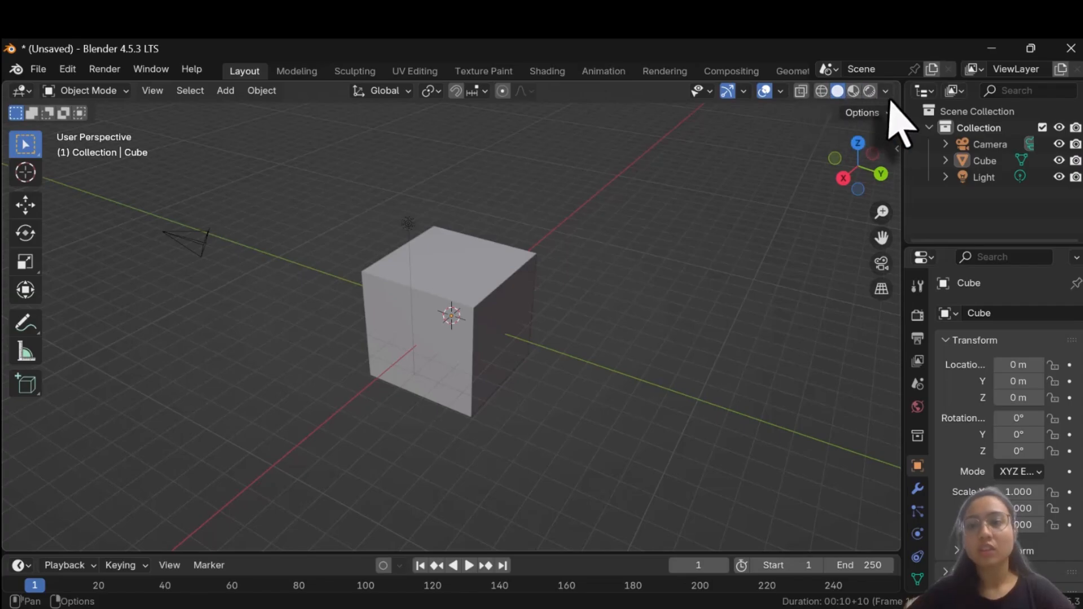
Inspect the cube's edges in Wireframe shading and return the viewport to Solid shading.
click(821, 92)
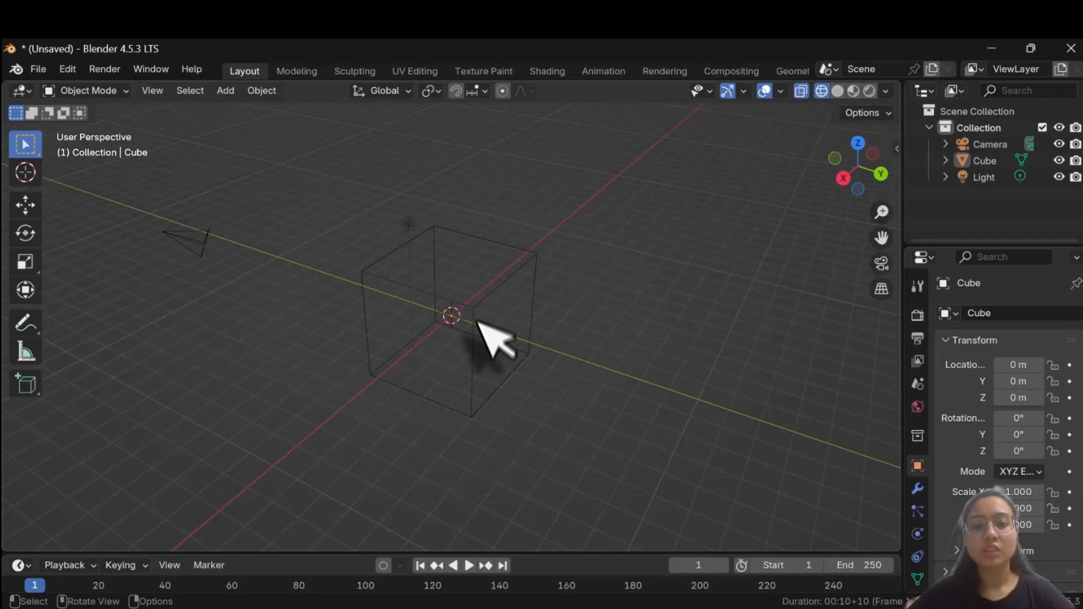
click(488, 302)
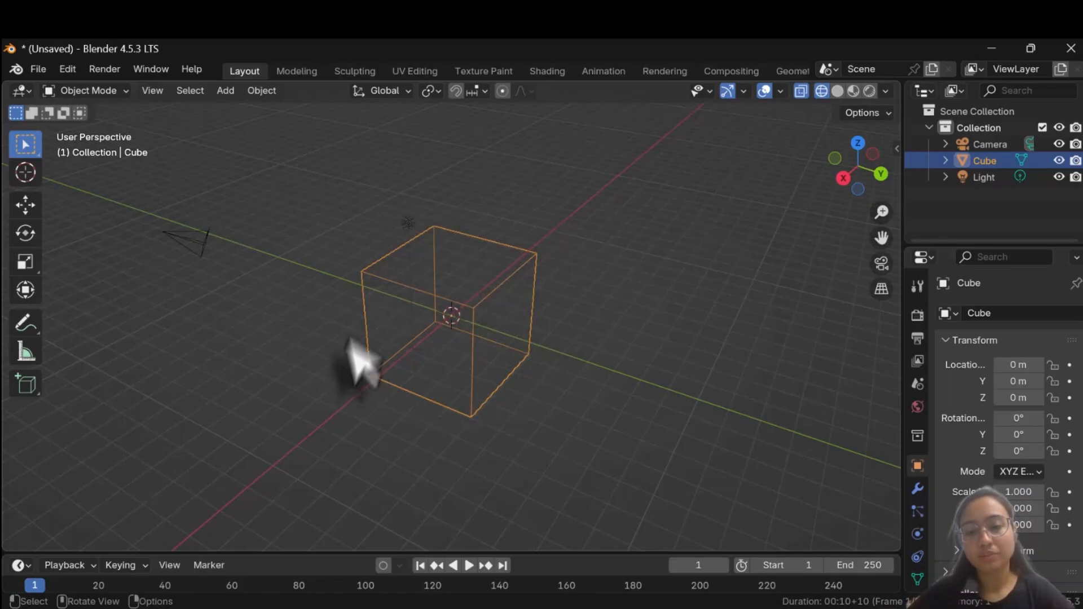
click(838, 95)
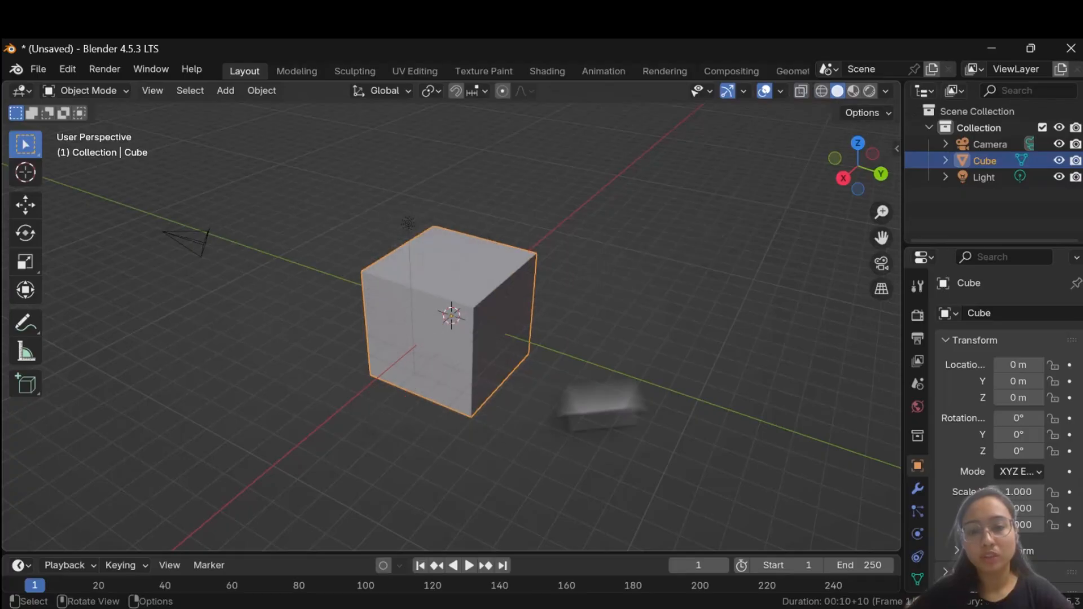
middle_drag(659, 362, 610, 351)
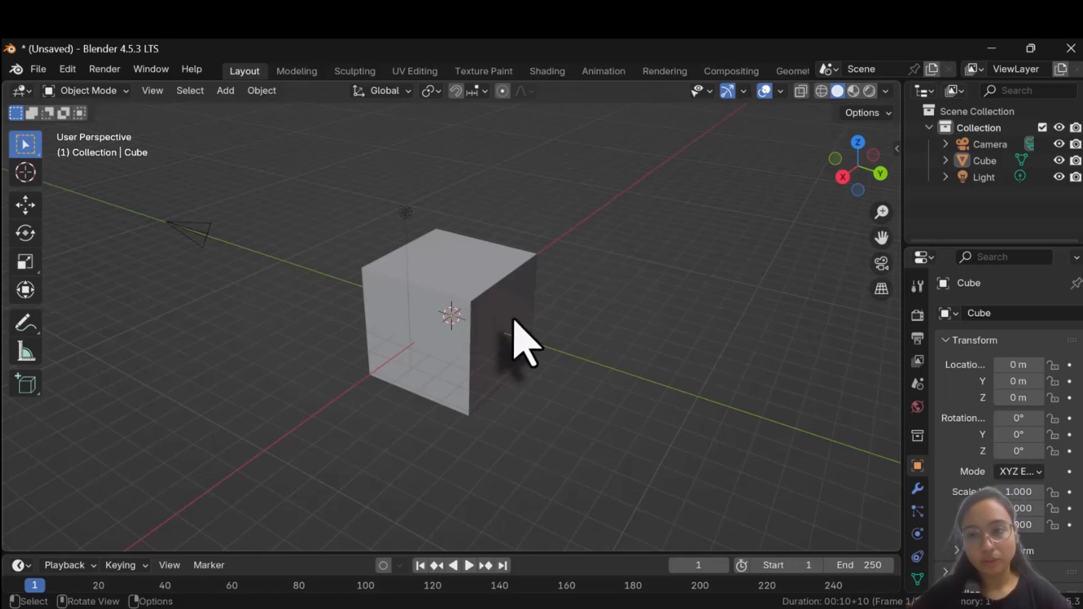
Create a new material on the cube and set its base color to bright red.
scroll(918, 554, down, 2)
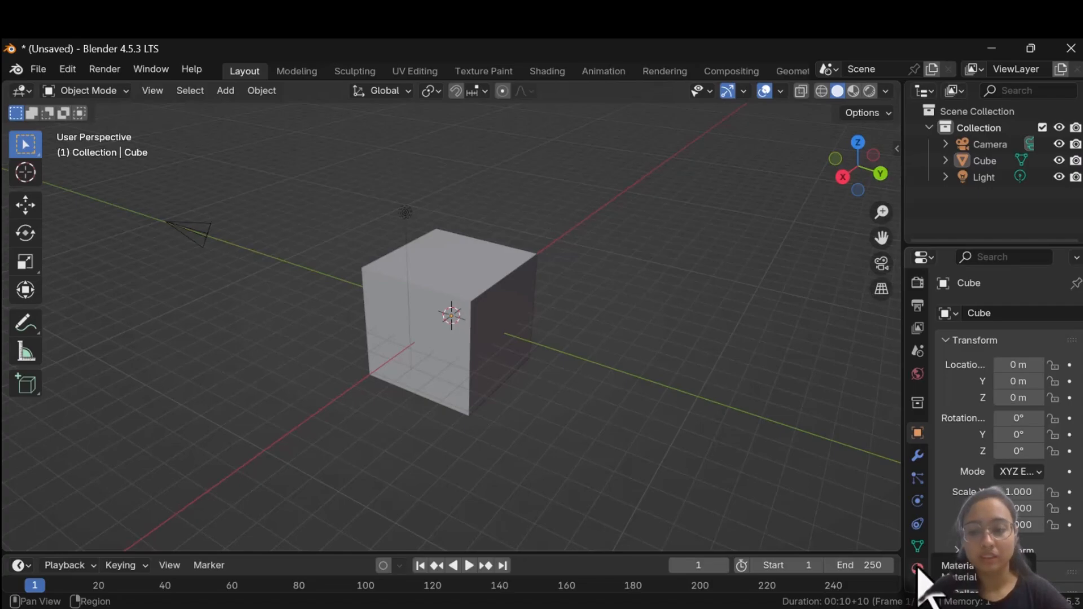
click(918, 569)
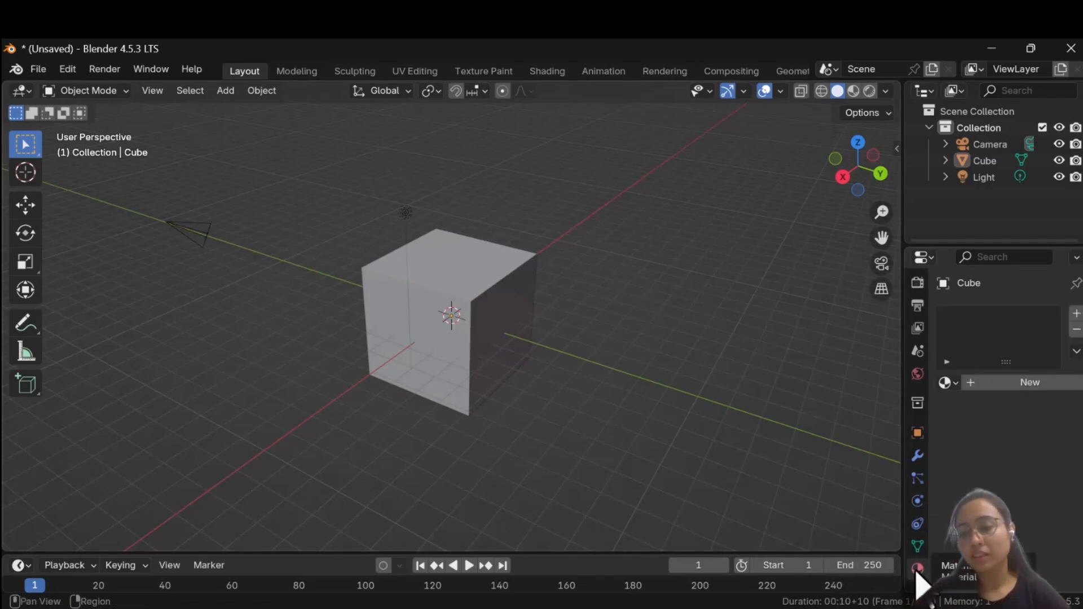
click(1010, 385)
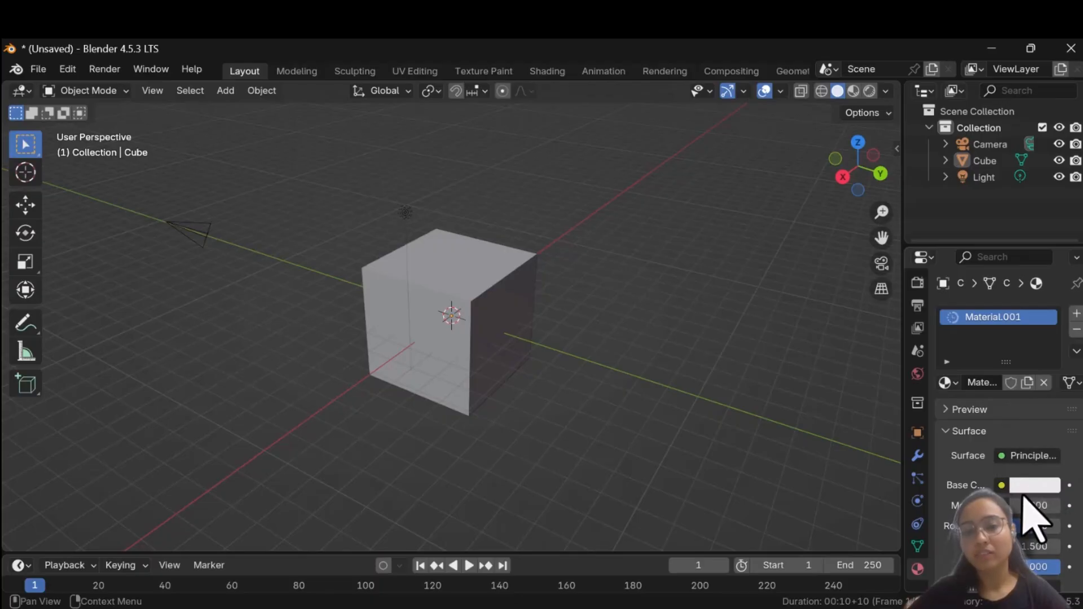
click(1031, 486)
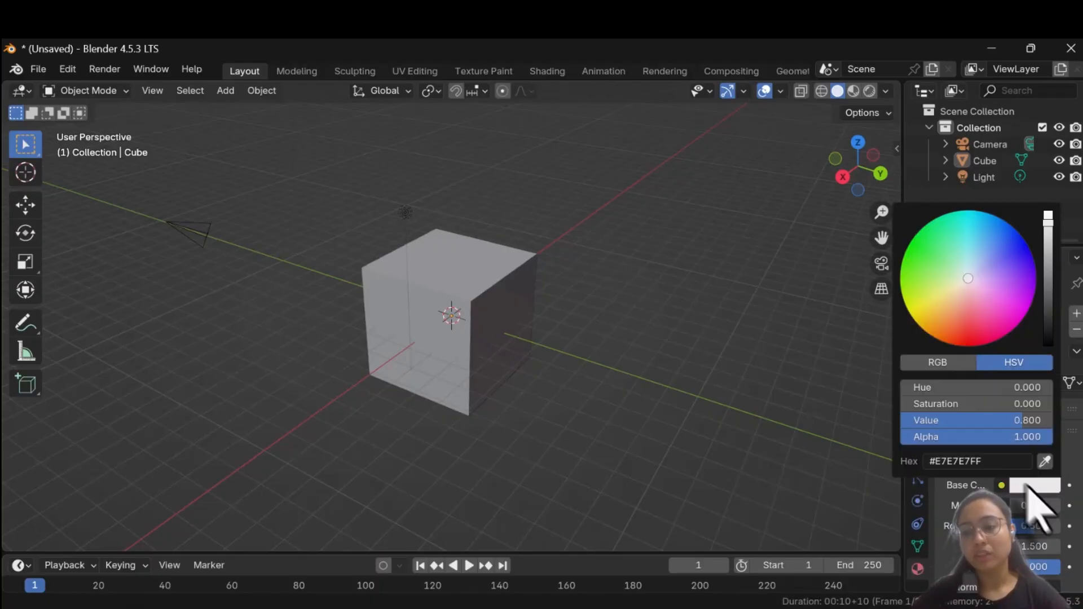
click(963, 300)
click(968, 322)
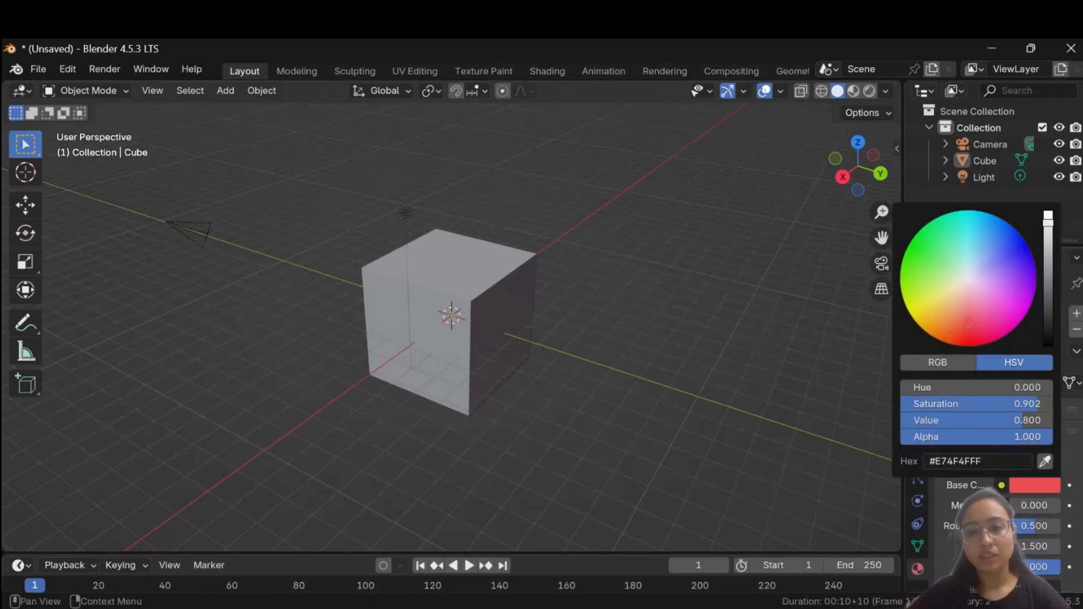
click(977, 323)
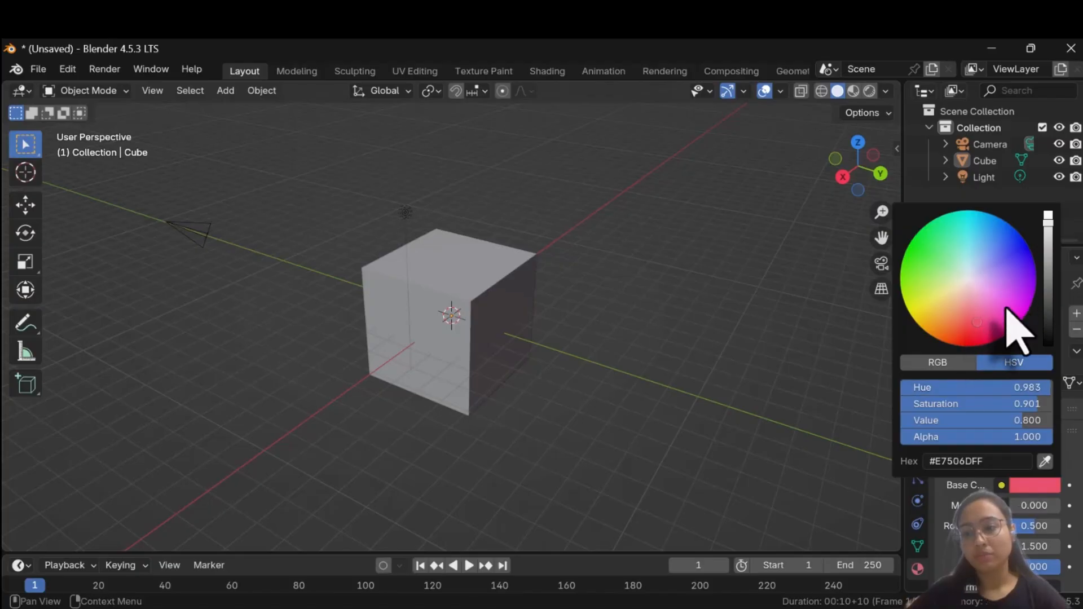
click(935, 325)
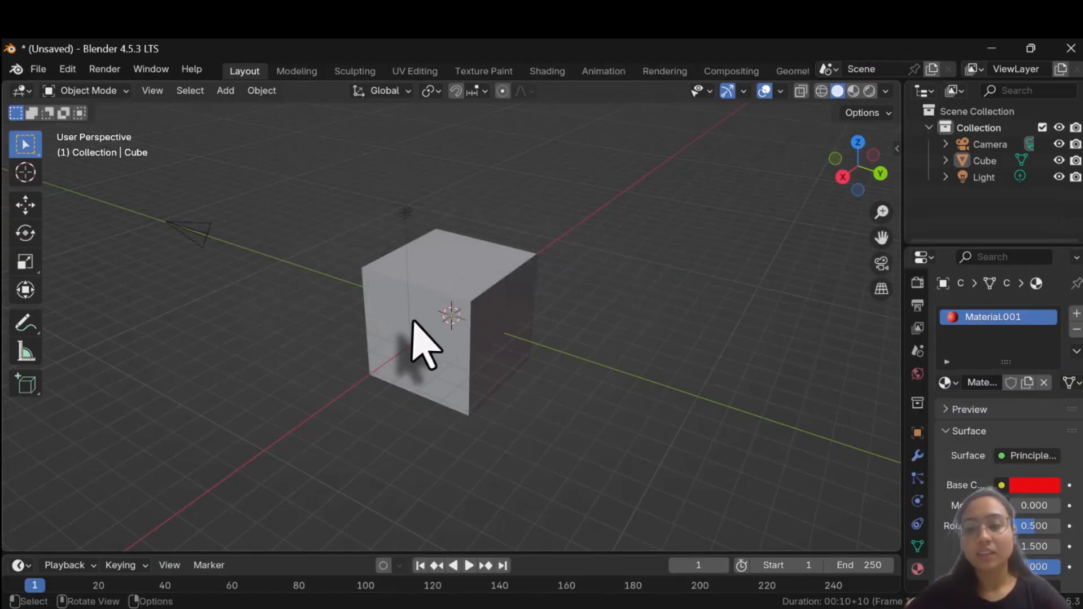
View the red cube in Material Preview shading and switch the viewport to Rendered shading.
click(854, 92)
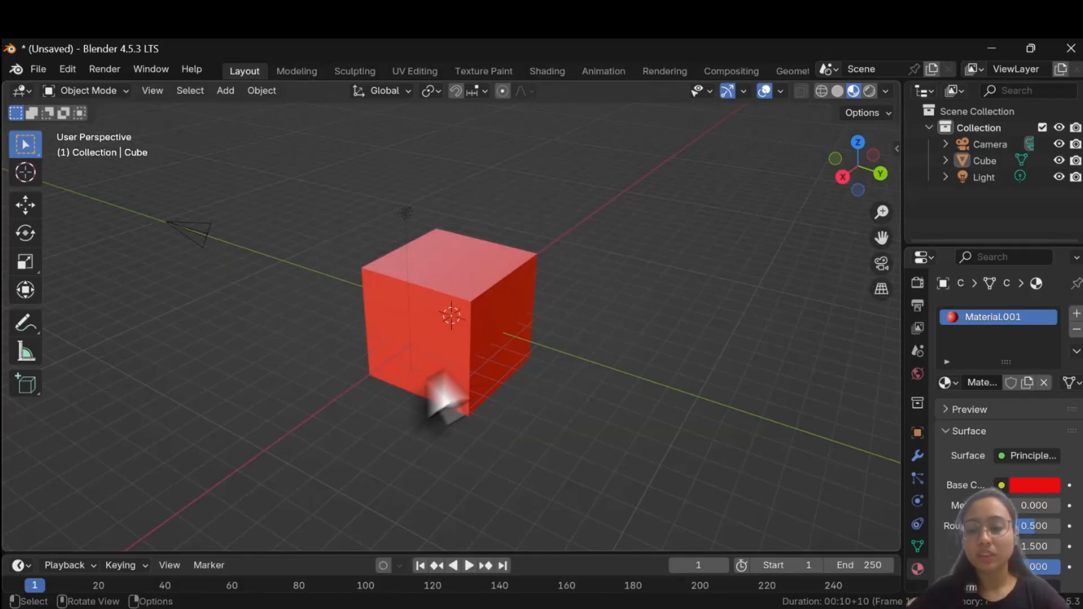
middle_drag(515, 363, 430, 356)
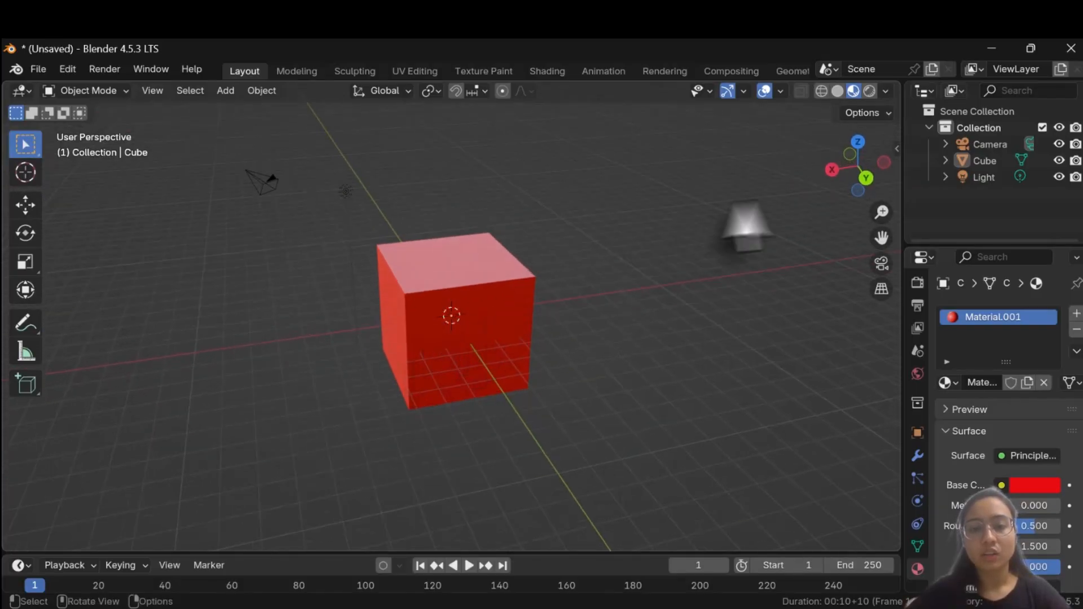
click(869, 92)
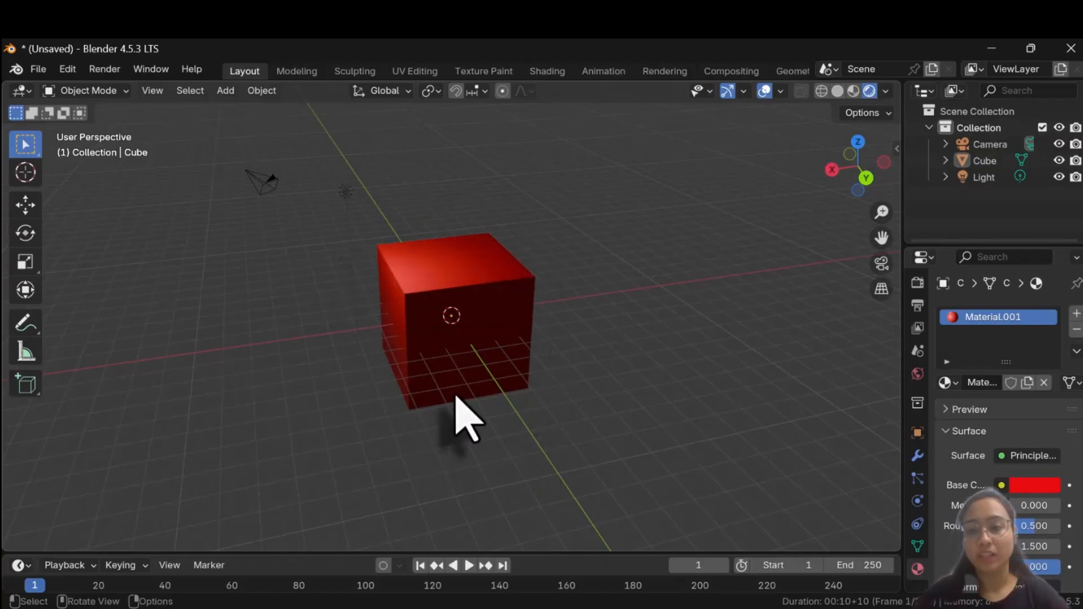
mouse_move(564, 355)
middle_down()
mouse_move(682, 341)
mouse_move(672, 354)
mouse_move(498, 261)
mouse_move(496, 314)
mouse_move(227, 295)
mouse_move(575, 338)
middle_up()
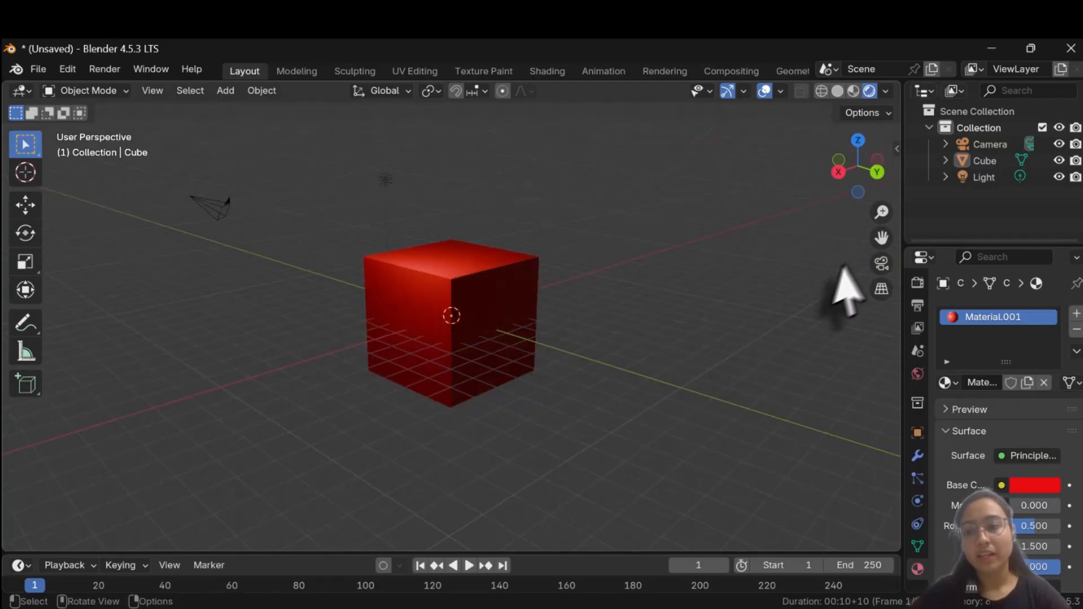
Look through the scene camera, enable locking the camera to the view, and hide the sidebar.
click(882, 262)
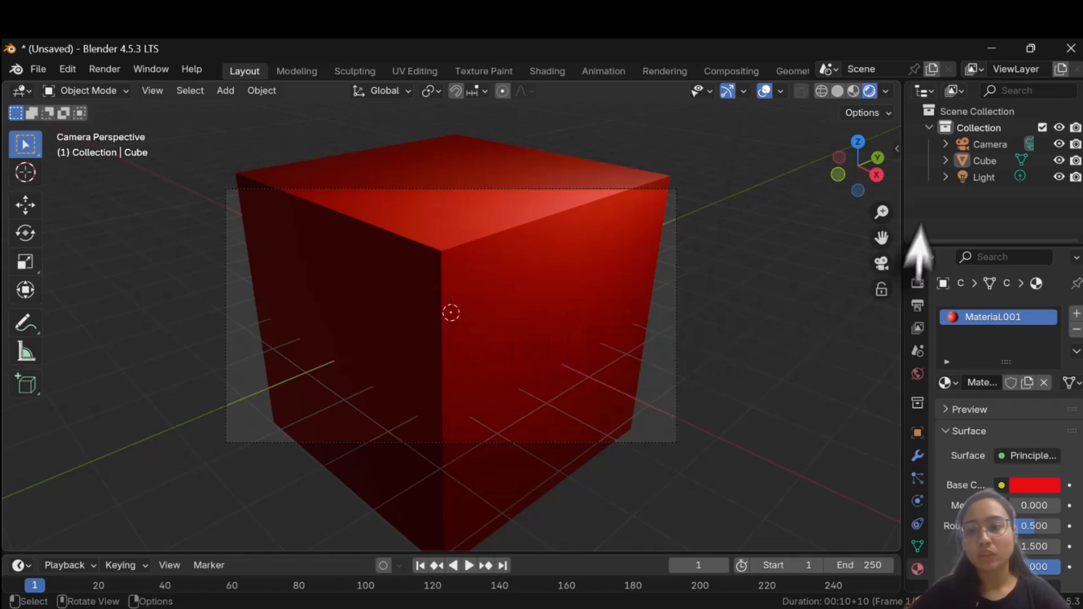
click(896, 150)
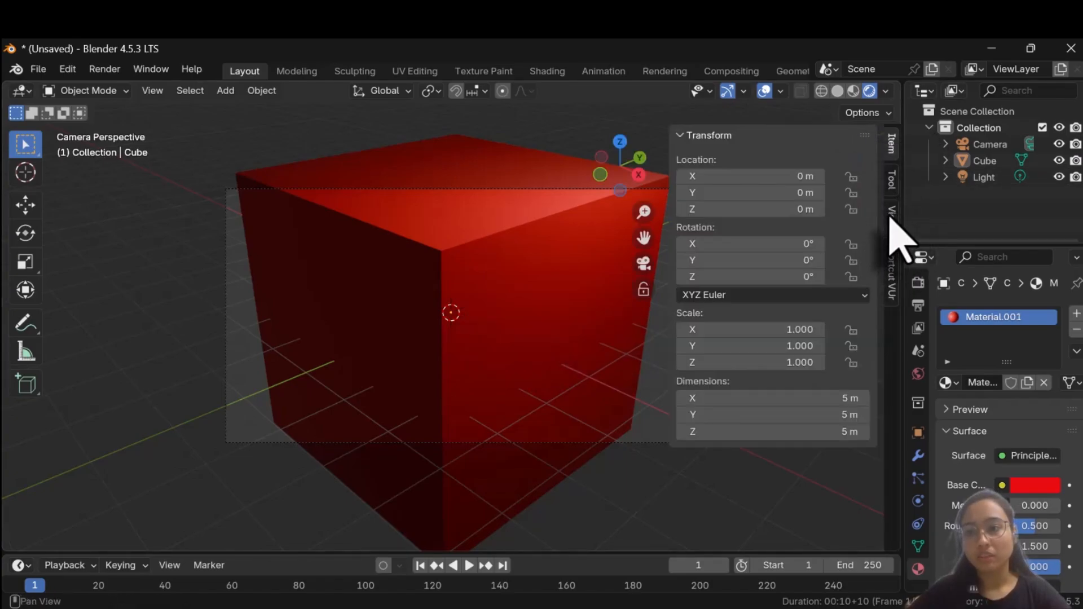
click(891, 216)
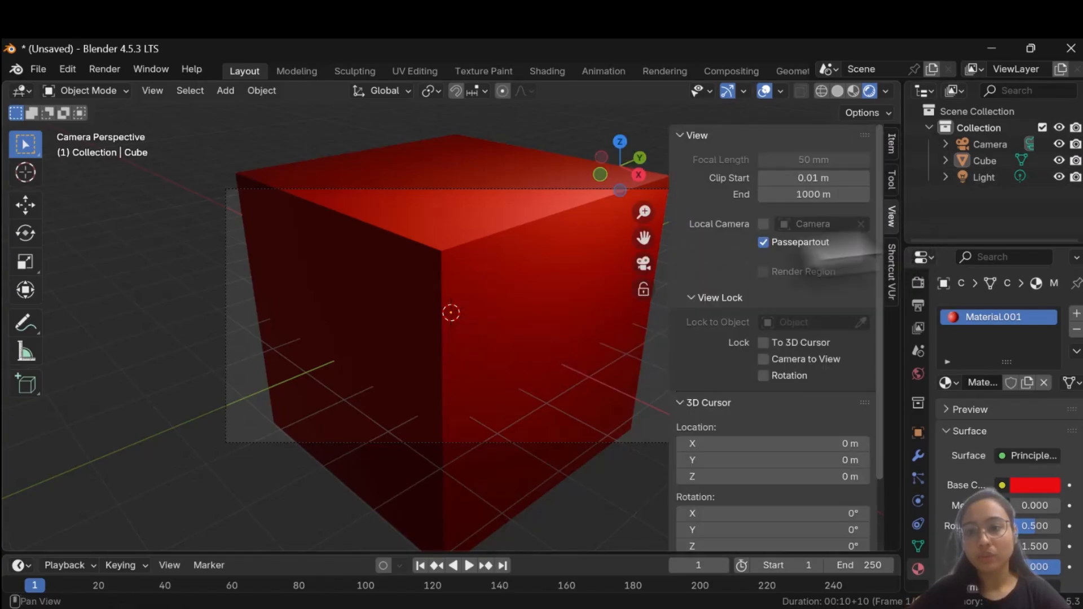
click(764, 361)
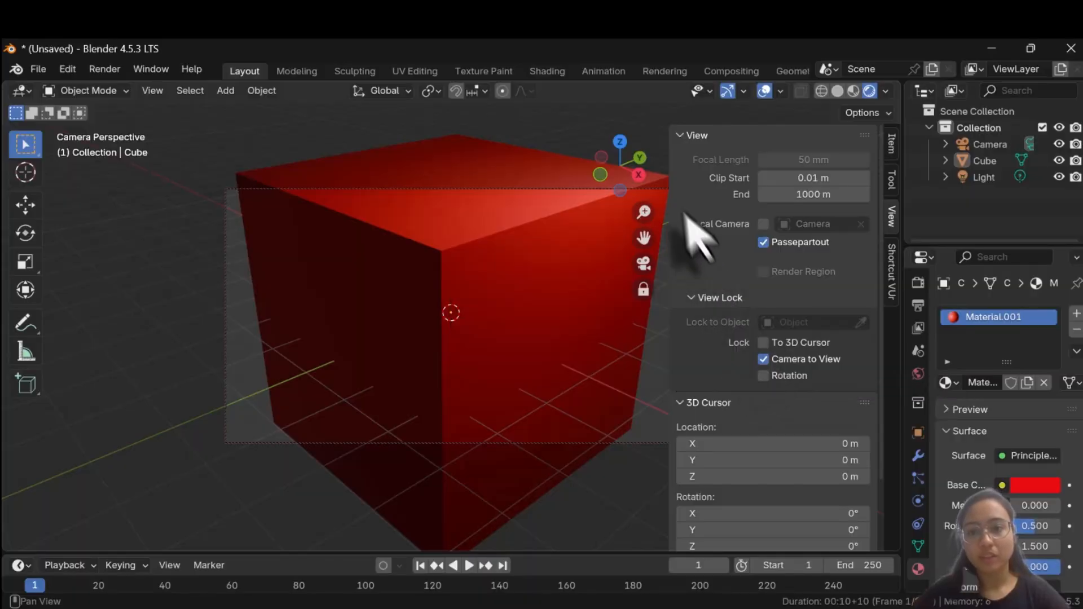
drag(669, 164, 902, 164)
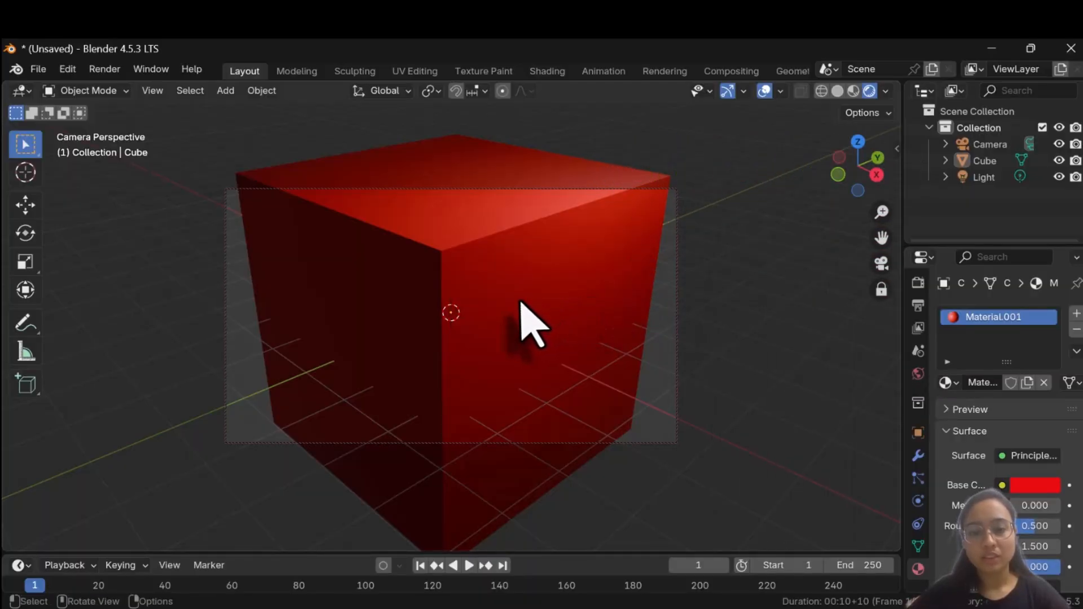
Pull the locked camera back so the whole red cube fits inside its frame, and leave the camera view.
scroll(530, 324, down, 3)
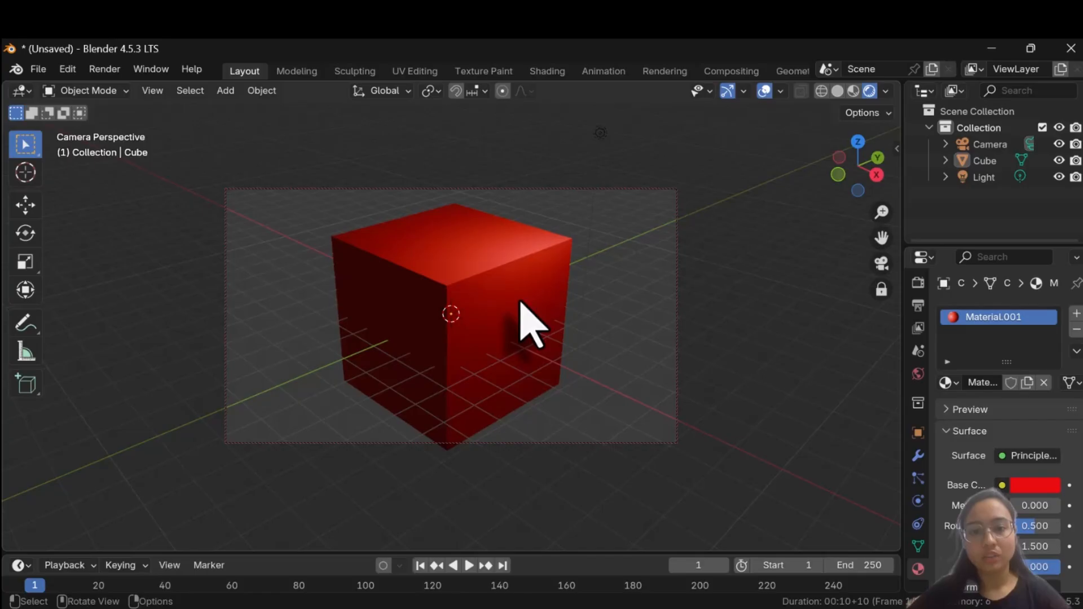
scroll(530, 324, down, 2)
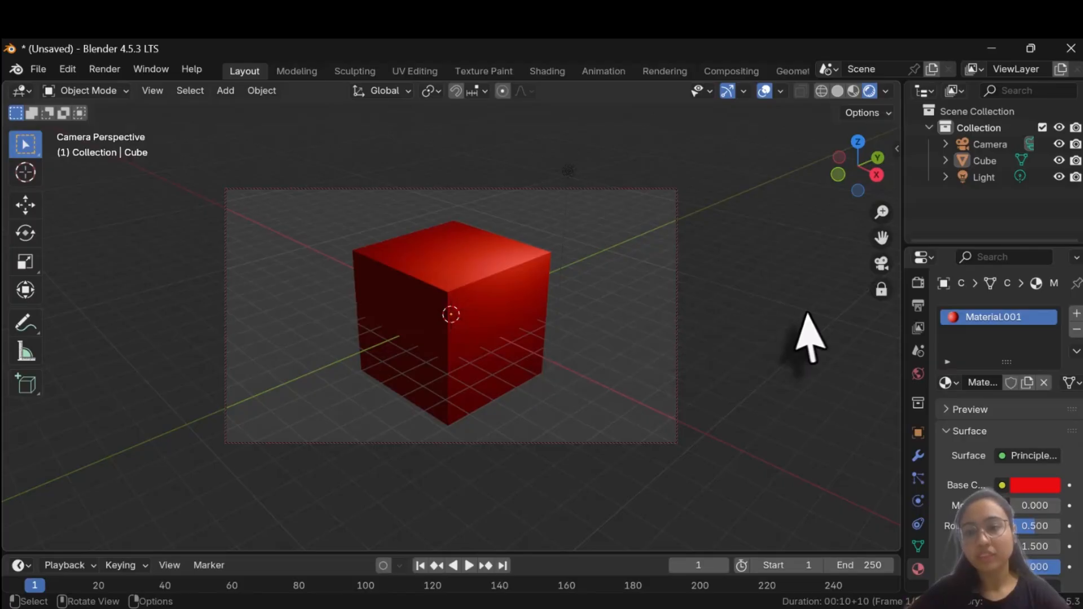
click(882, 264)
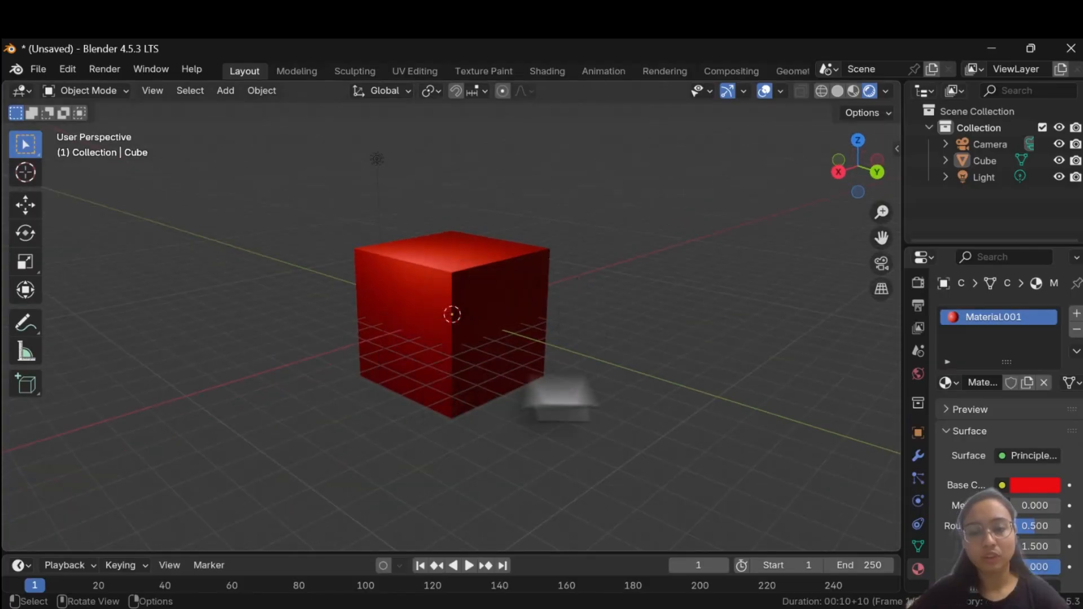
Select the cube and set its red material's Metallic value to 0.9.
middle_drag(629, 358, 708, 386)
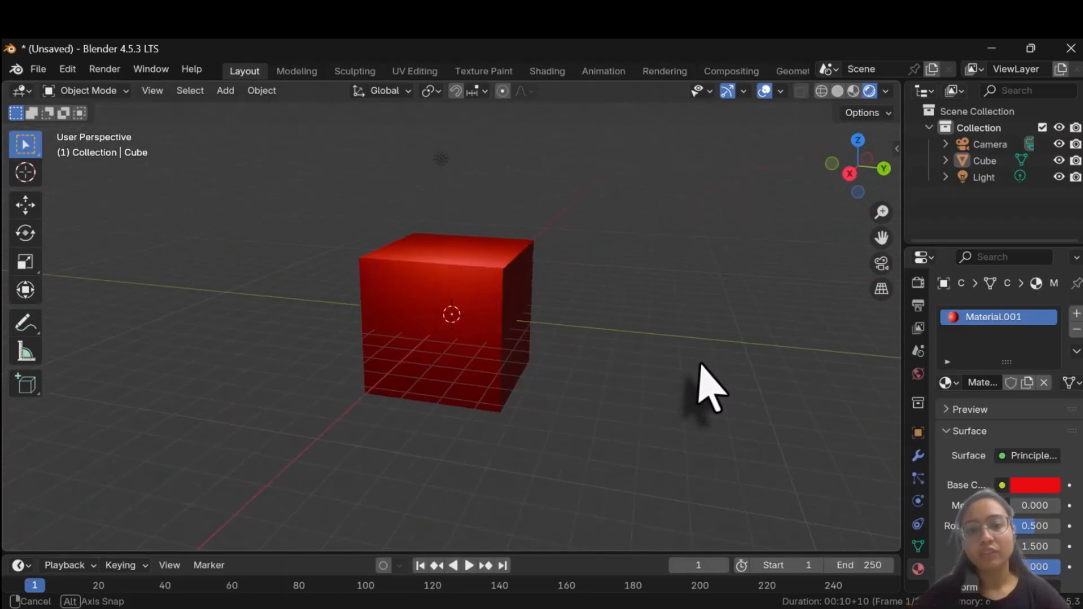
click(389, 296)
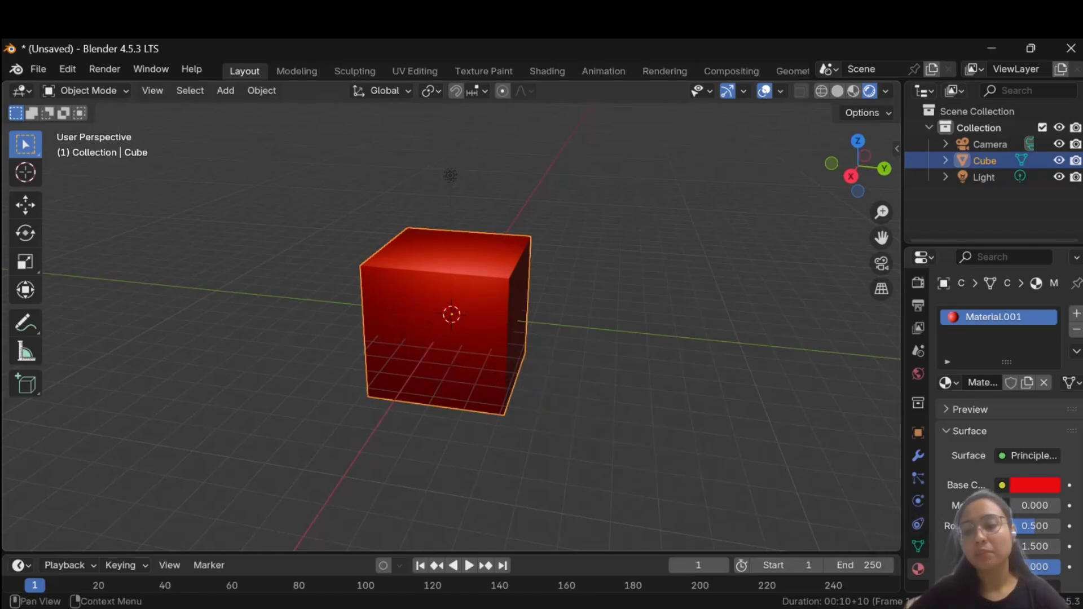
scroll(1013, 546, down, 3)
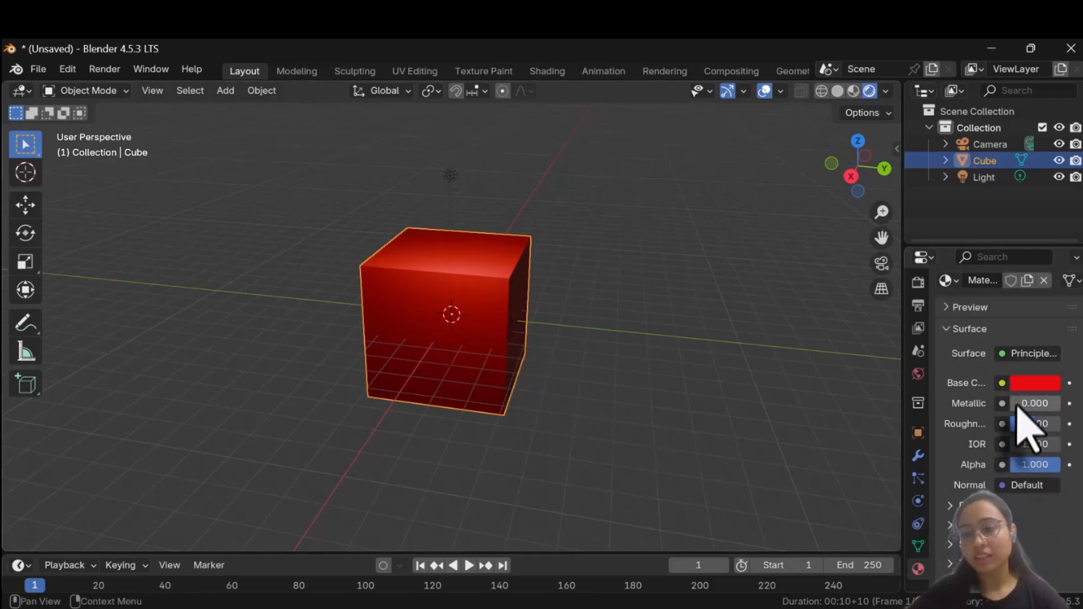
drag(1015, 404, 1058, 404)
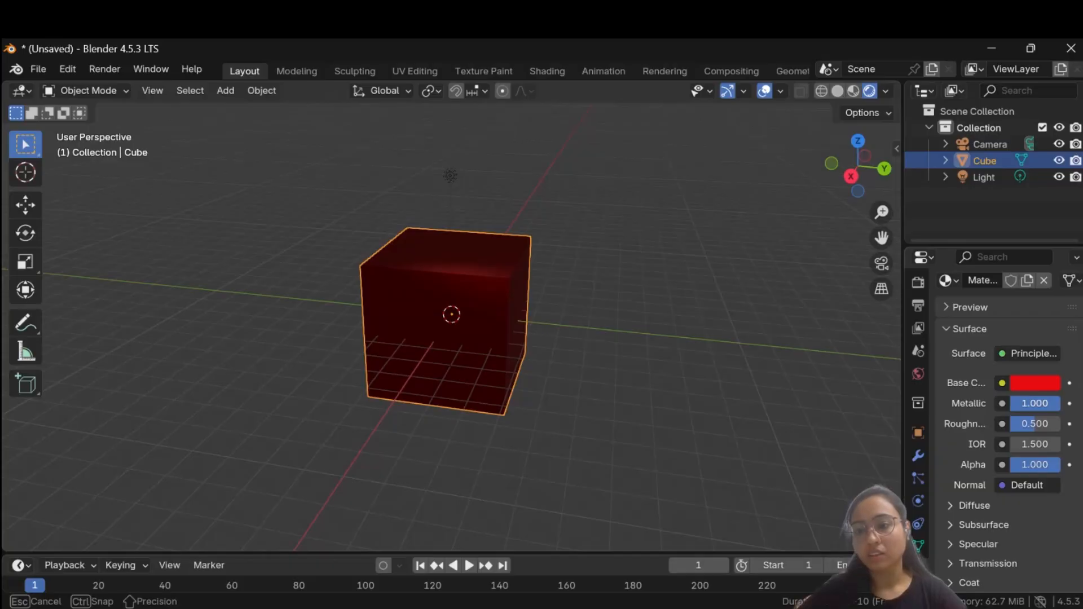
click(918, 456)
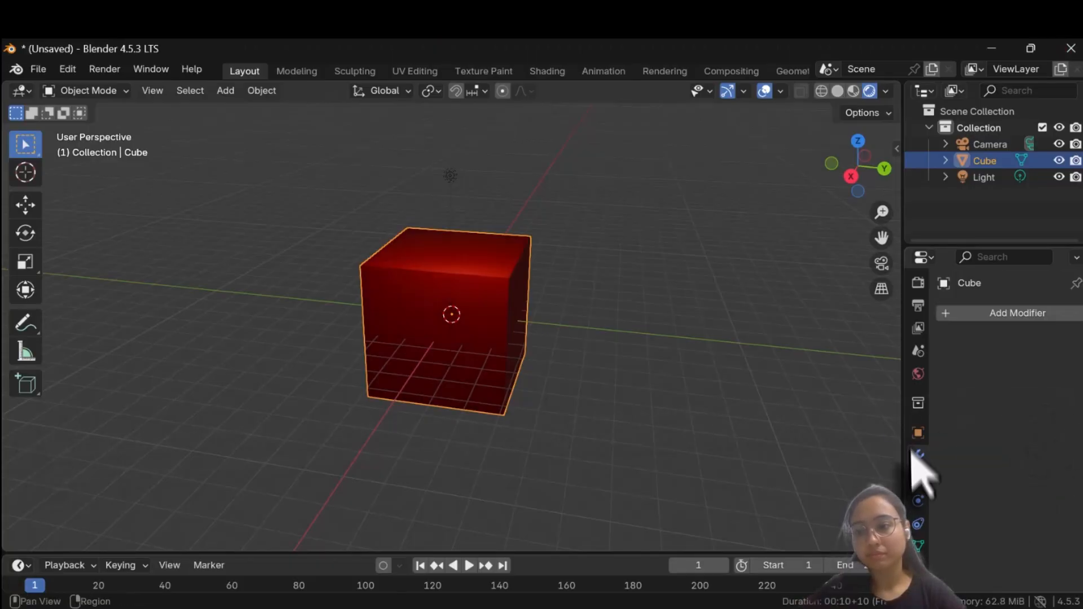
click(918, 569)
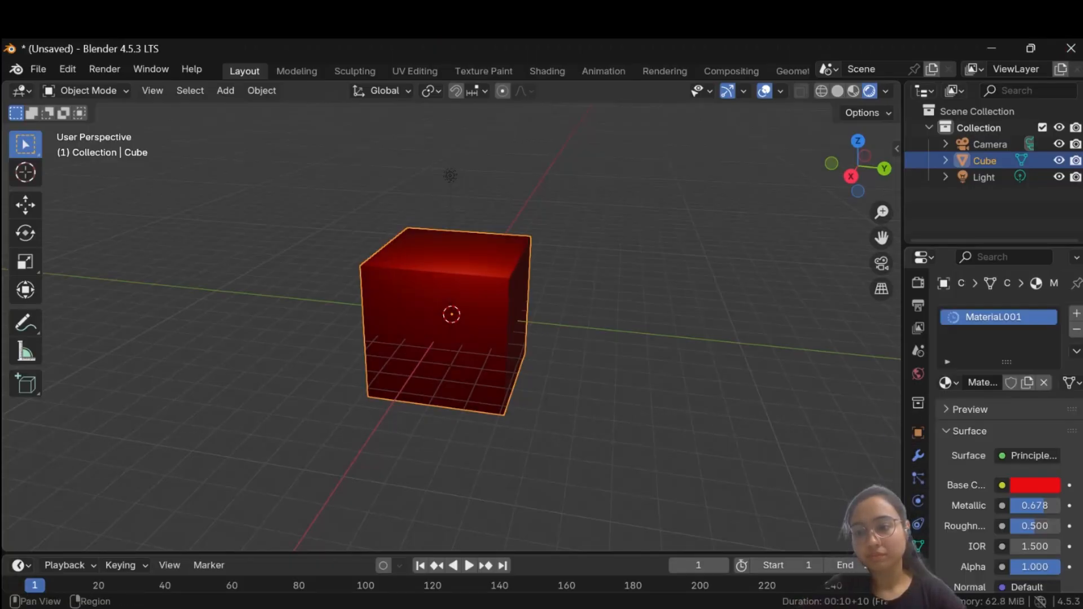
click(1042, 505)
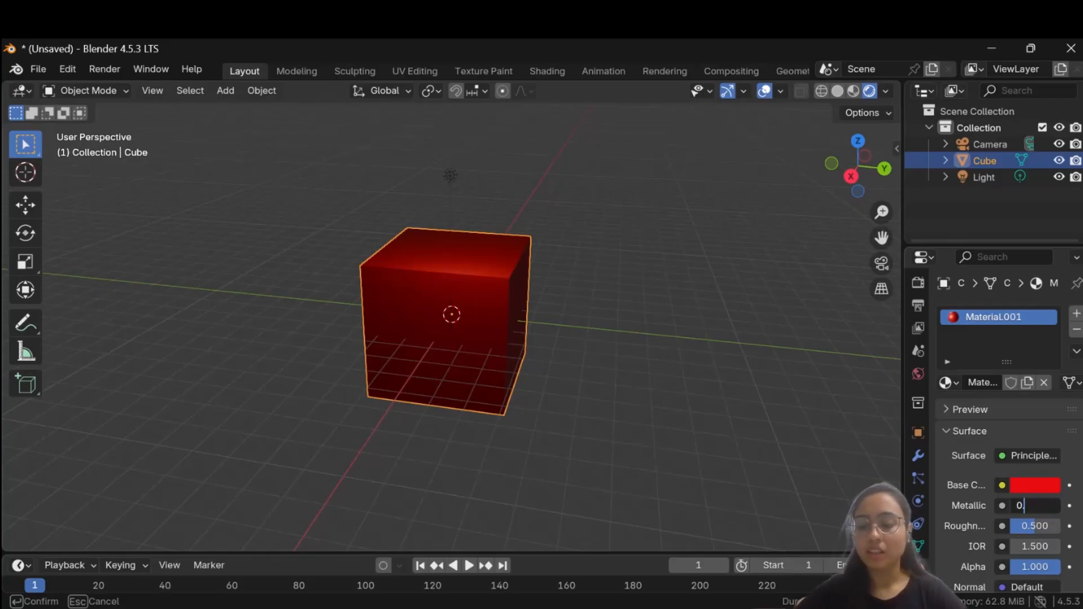
key(Return)
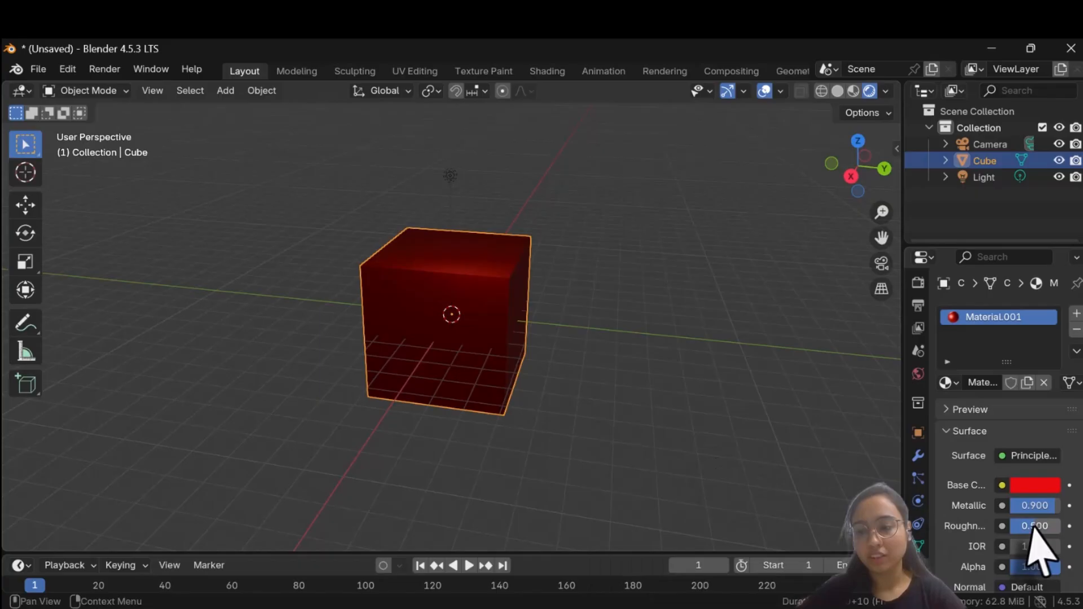
Set the cube material's roughness to 0.2 and check the look through the scene camera.
drag(1034, 526, 1035, 532)
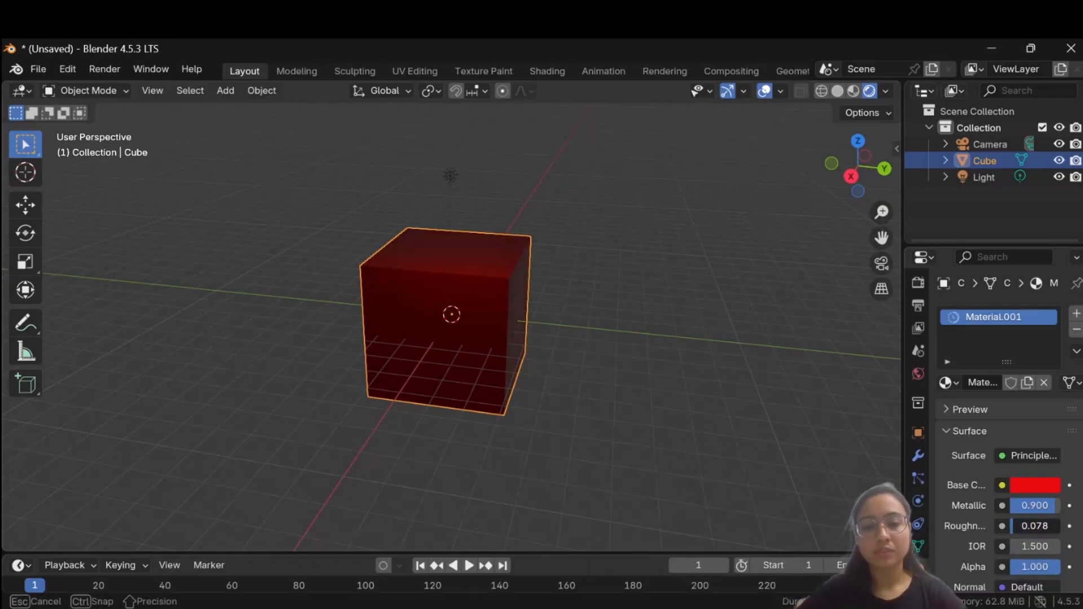
drag(1035, 532, 1038, 527)
key(KP_0)
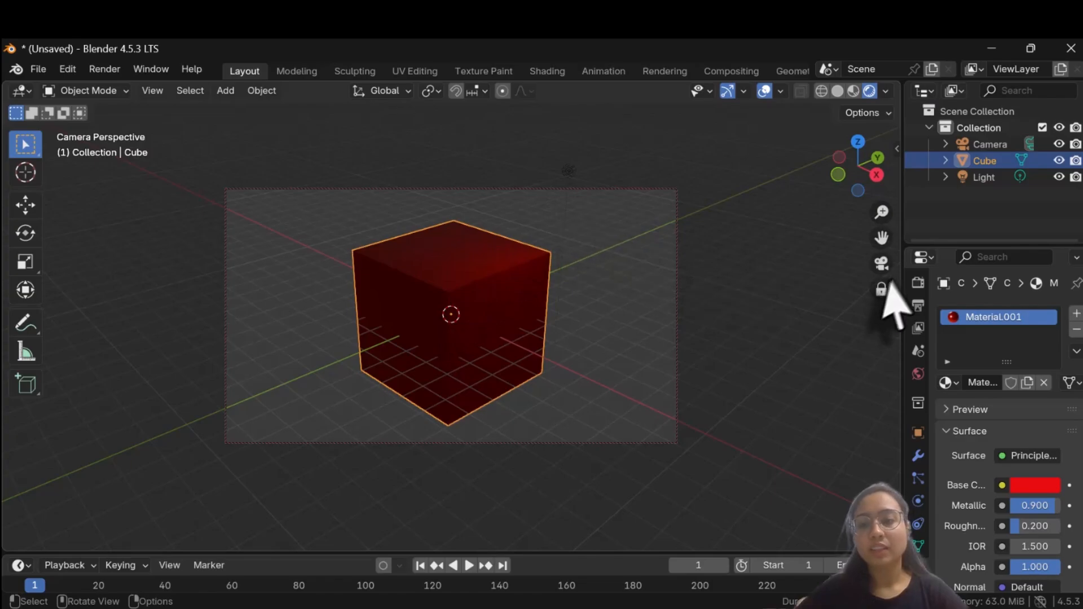
click(881, 263)
Select the scene light, try the Sun and Spot types, and set it to Area.
click(570, 164)
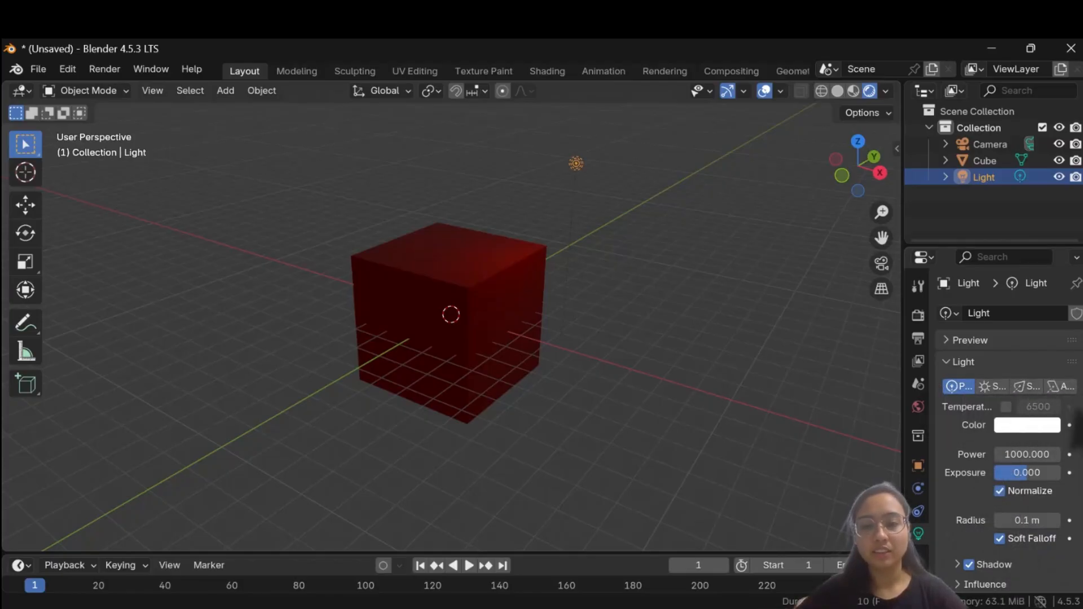
click(991, 387)
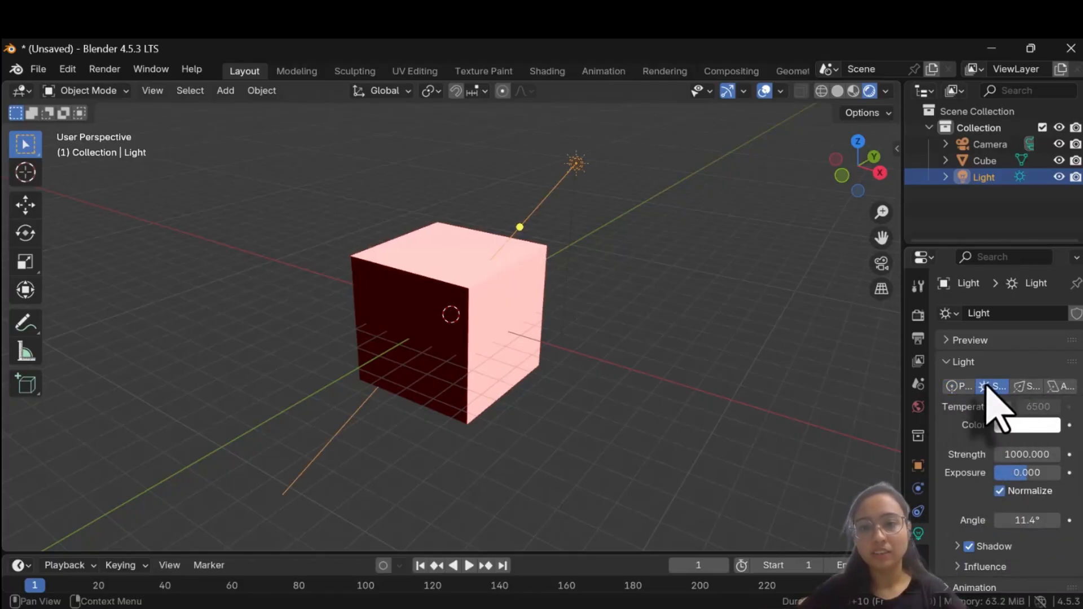
click(1025, 387)
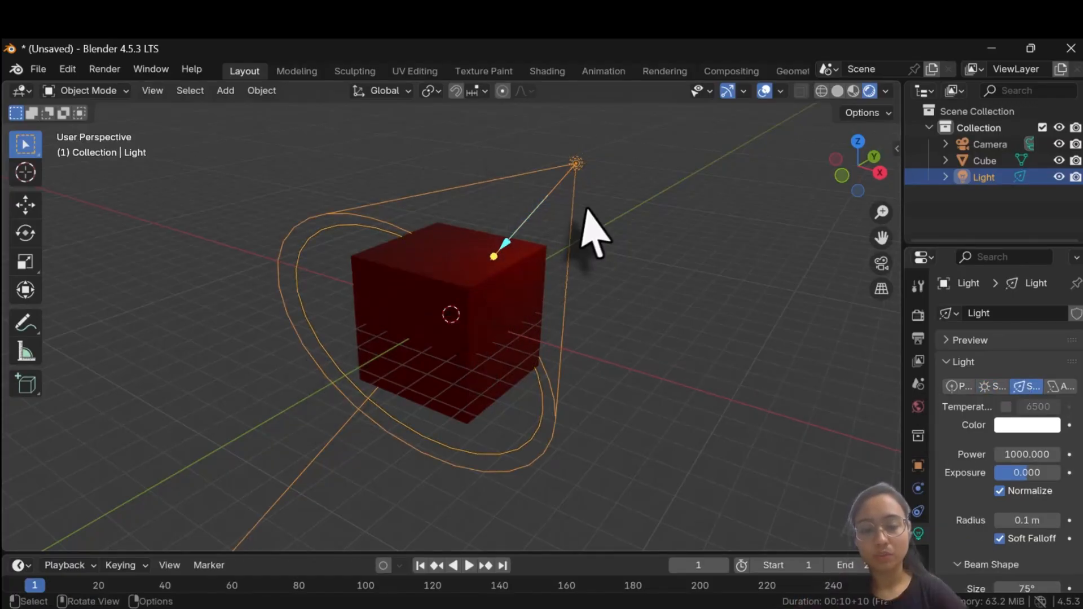
click(1060, 387)
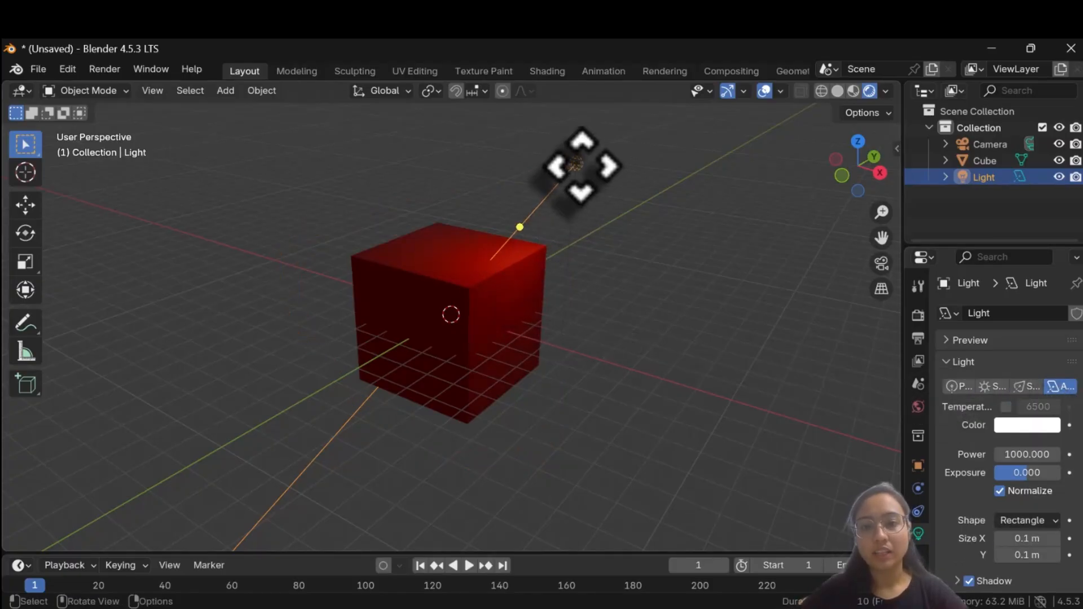
Enlarge the rectangular area light to about 12.1 m by 4.36 m and deselect it.
drag(581, 163, 719, 330)
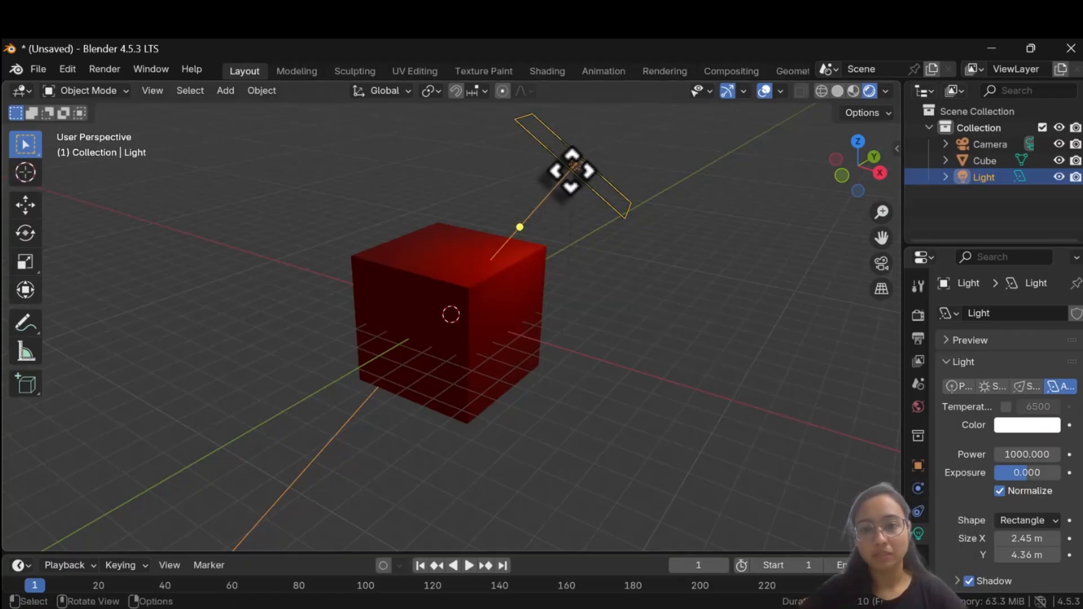
drag(571, 171, 593, 229)
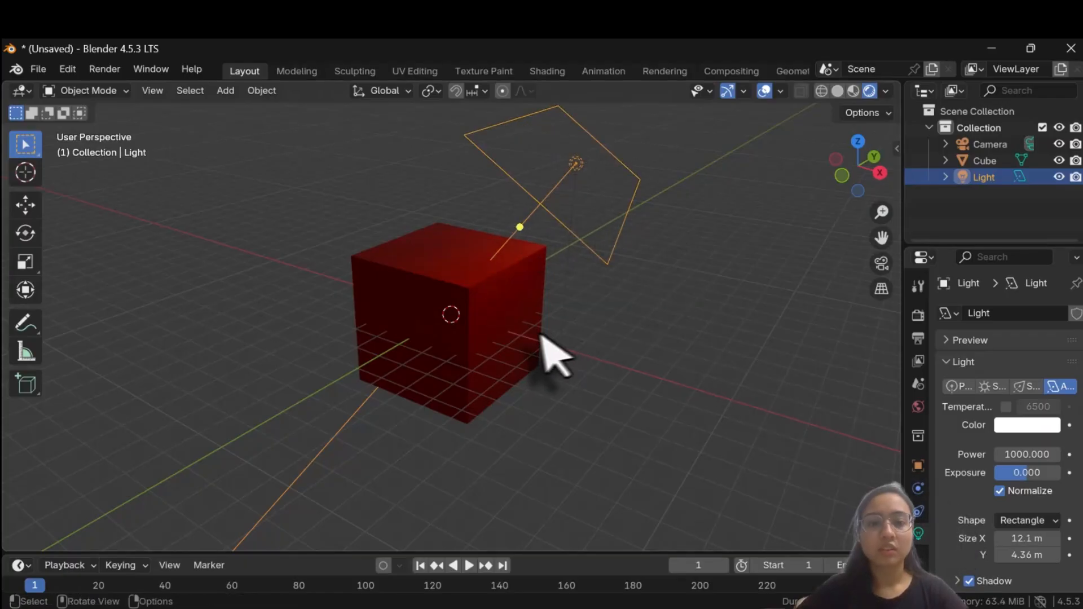
click(609, 369)
Try several tints for the area light and set its color to a golden yellow.
middle_drag(596, 365, 727, 352)
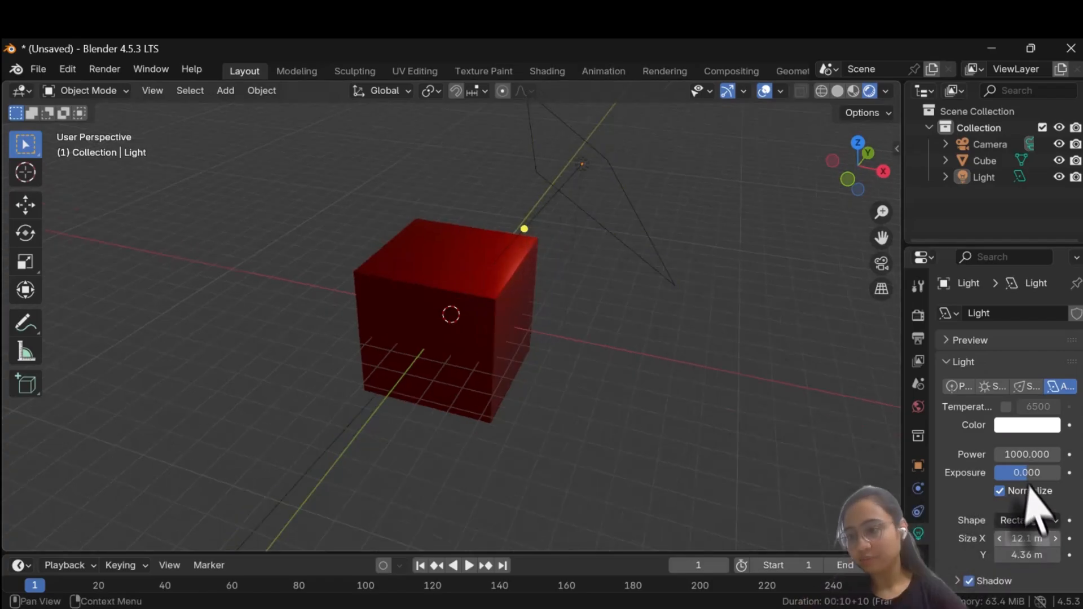
click(1021, 425)
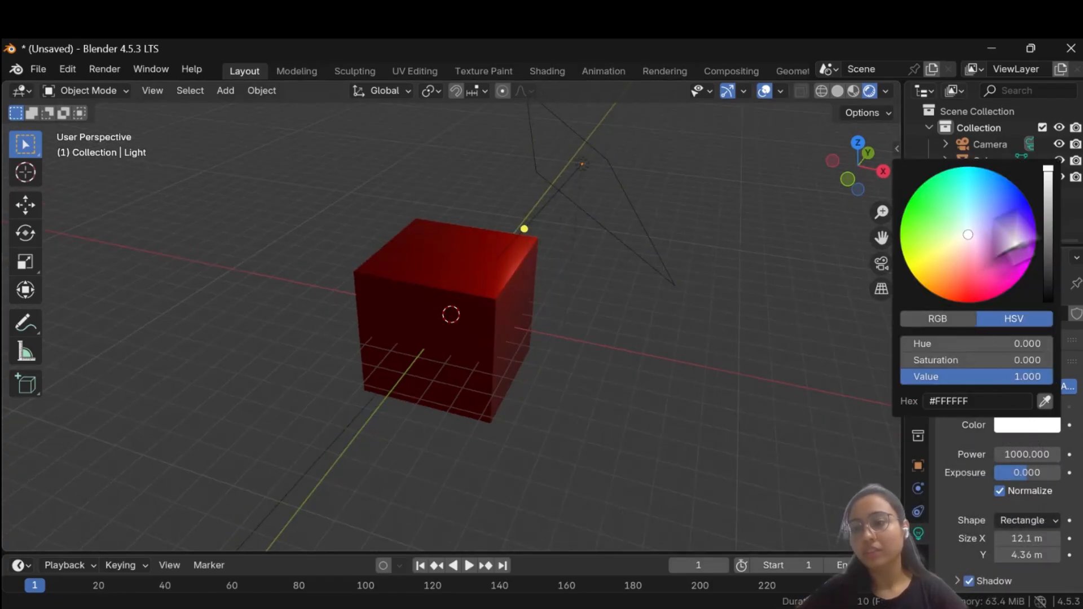
click(1021, 213)
drag(1015, 205, 950, 204)
click(917, 240)
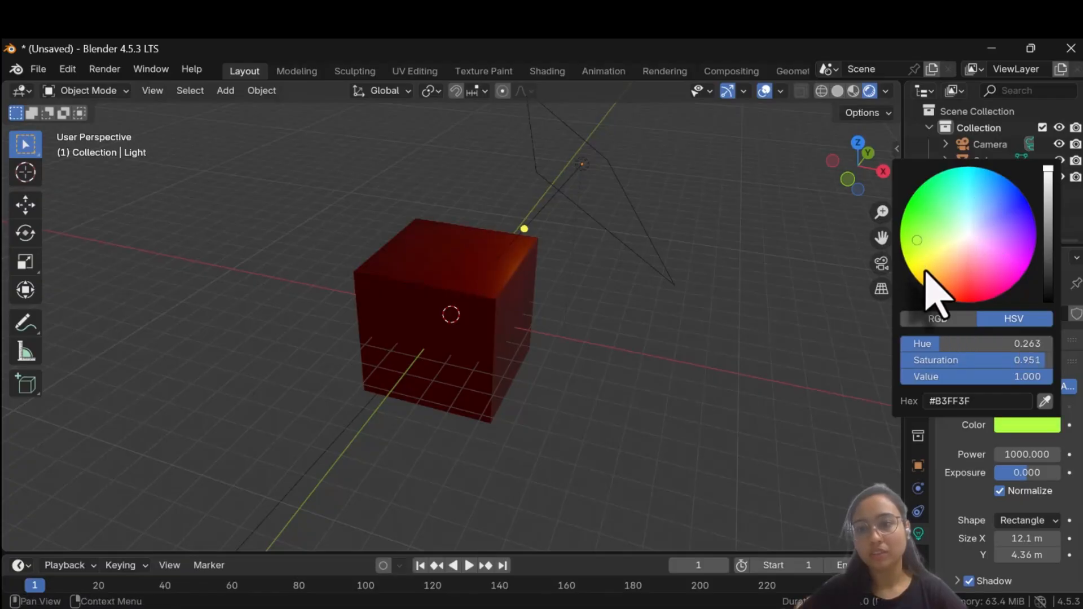
drag(917, 240, 925, 271)
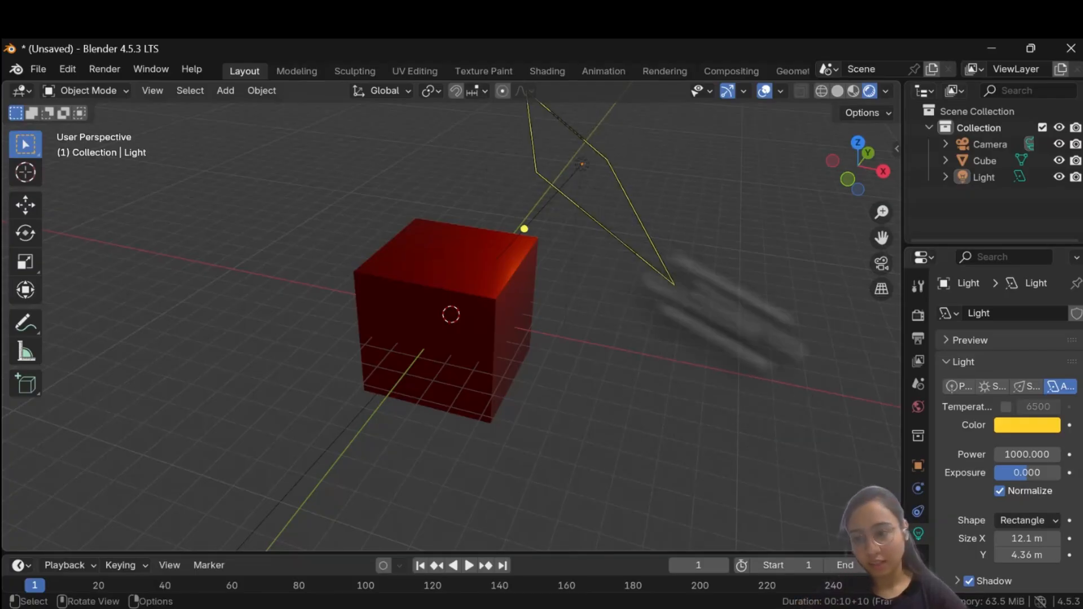
Set the yellow area light's power to 10000 and check the cube through the scene camera.
click(1021, 454)
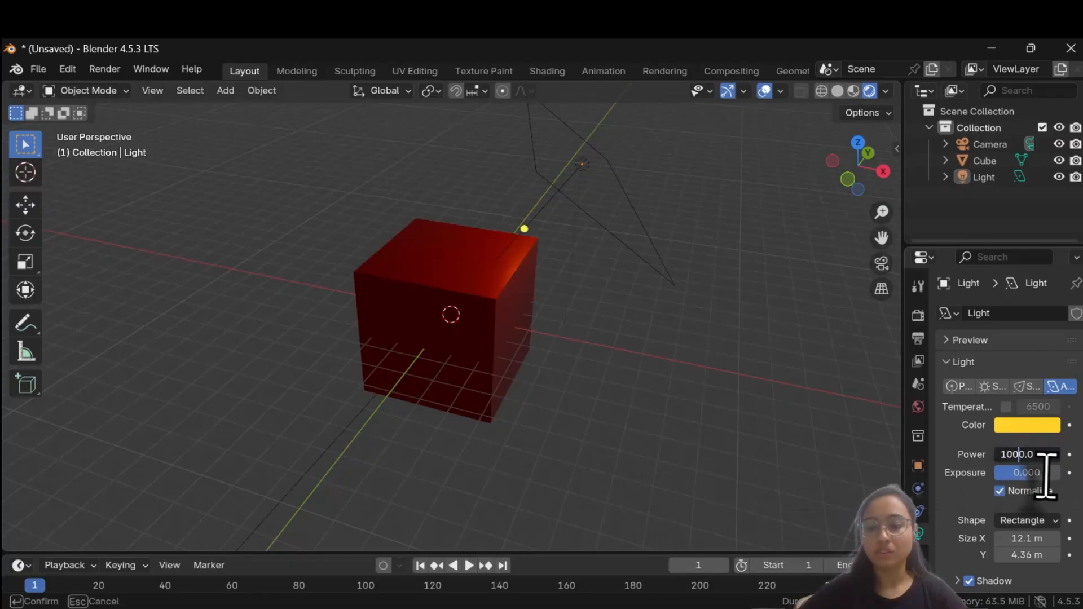
key(Return)
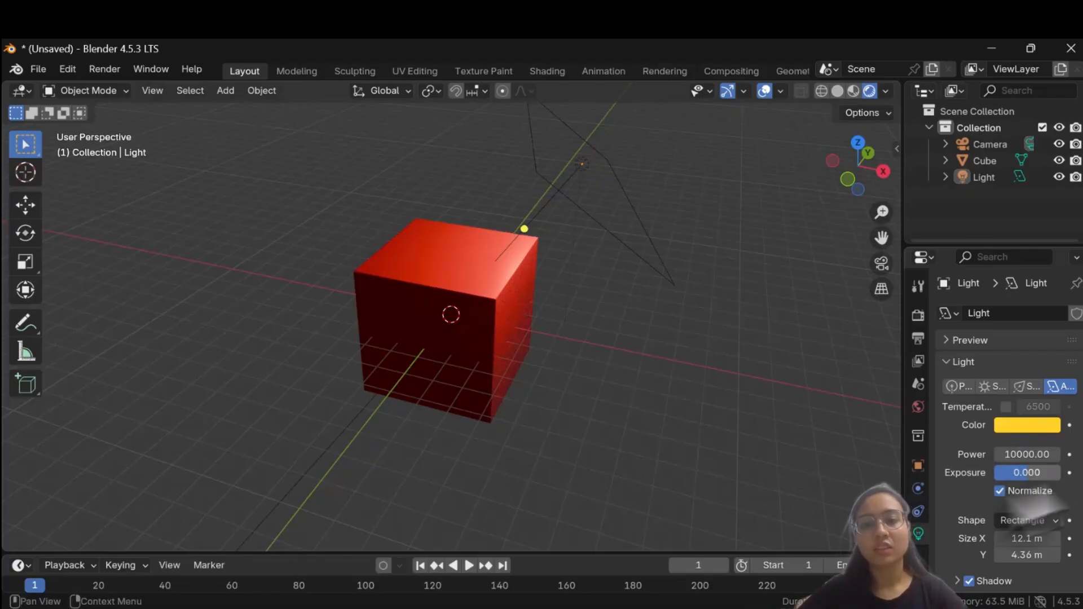
click(881, 263)
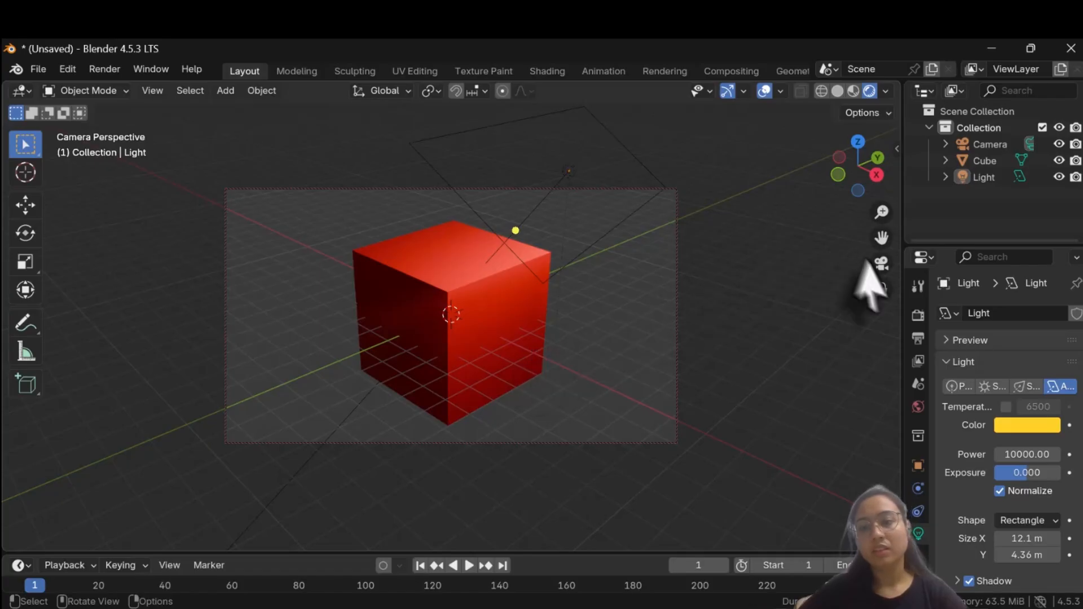
click(881, 264)
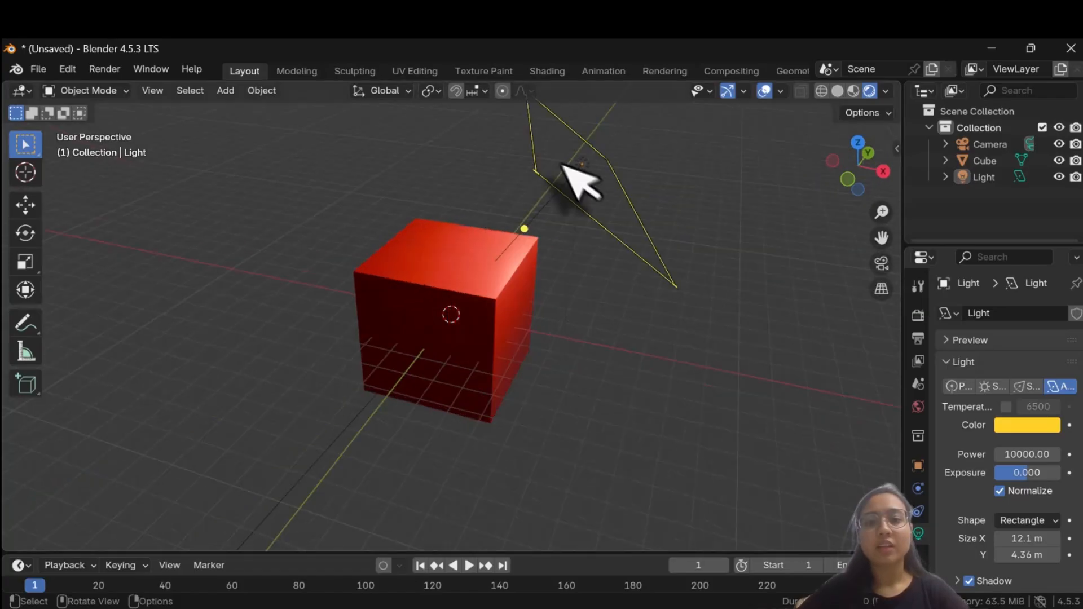
Duplicate the area light, place the copy about 8.9 m away on the cube's other side, and aim it at the cube.
click(582, 163)
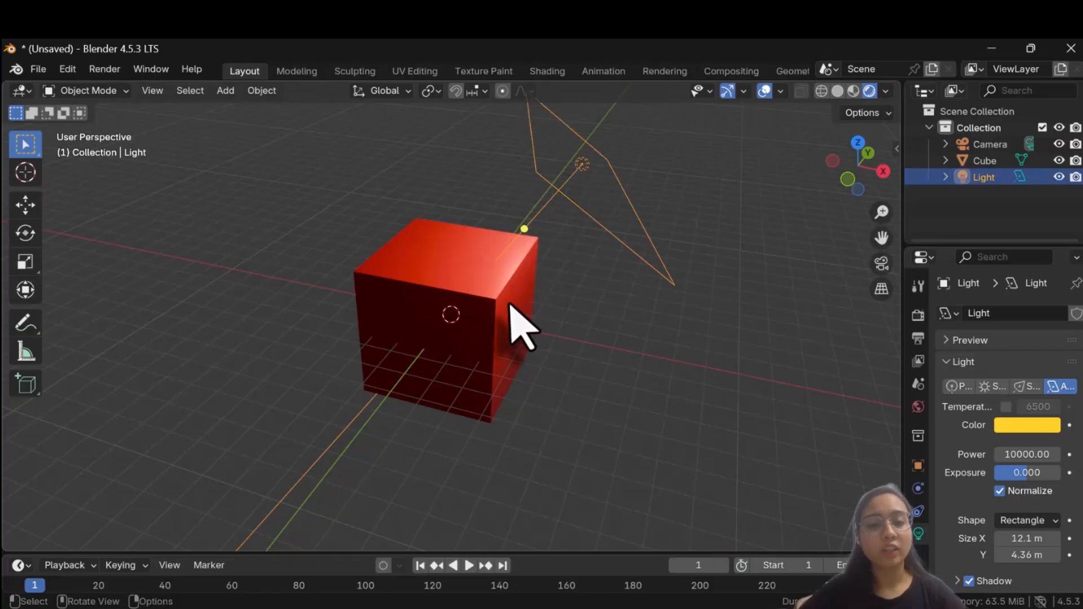
click(505, 285)
click(581, 168)
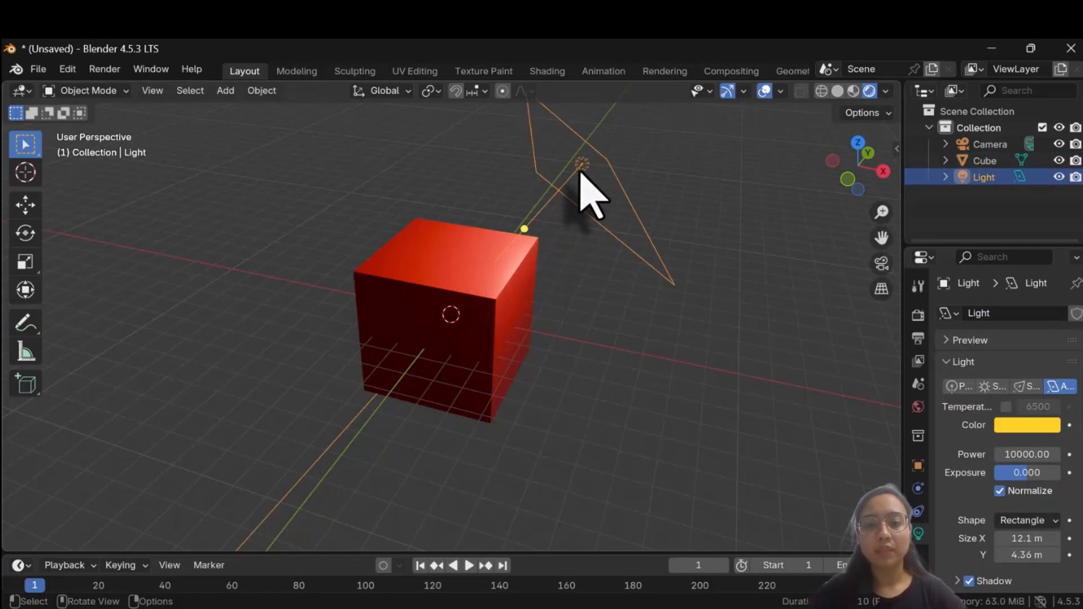
key(shift+d)
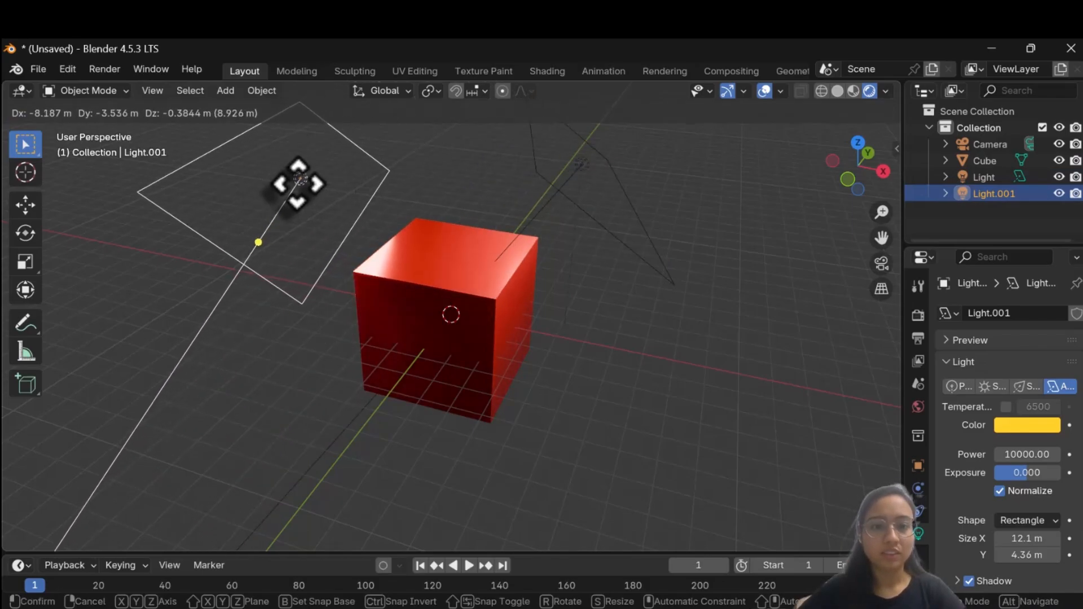
click(296, 180)
drag(257, 244, 417, 261)
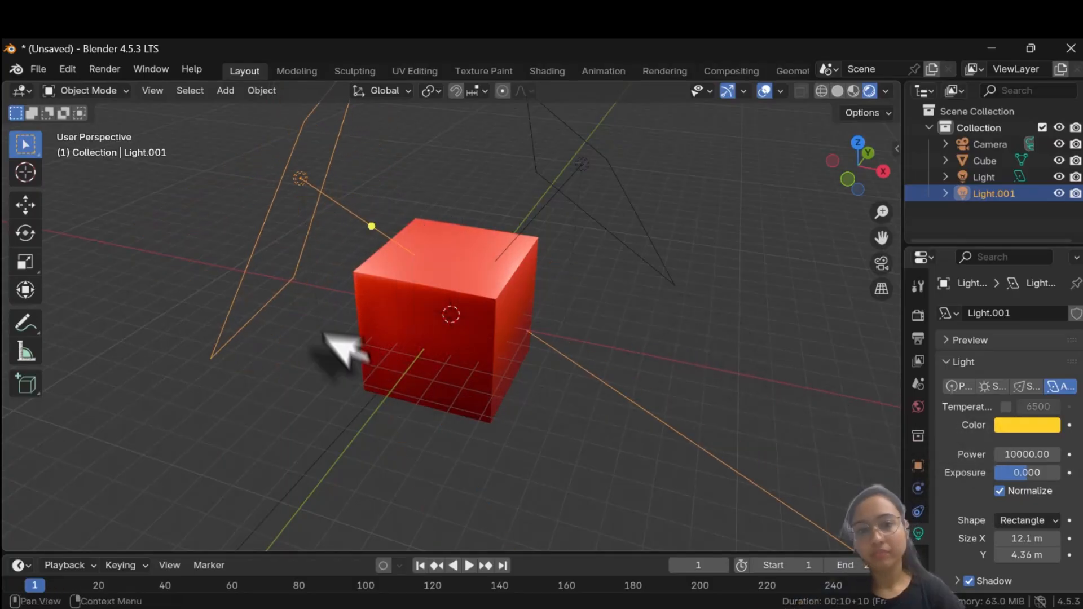
Set the duplicated light's color to a saturated blue.
click(1025, 427)
drag(966, 292, 996, 274)
click(1007, 229)
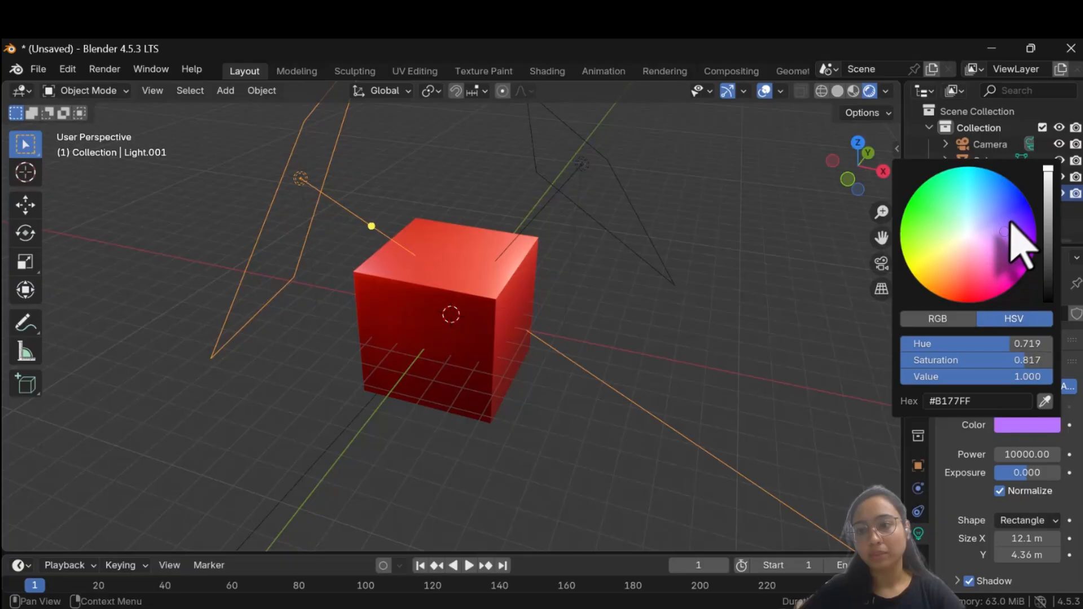
click(1022, 197)
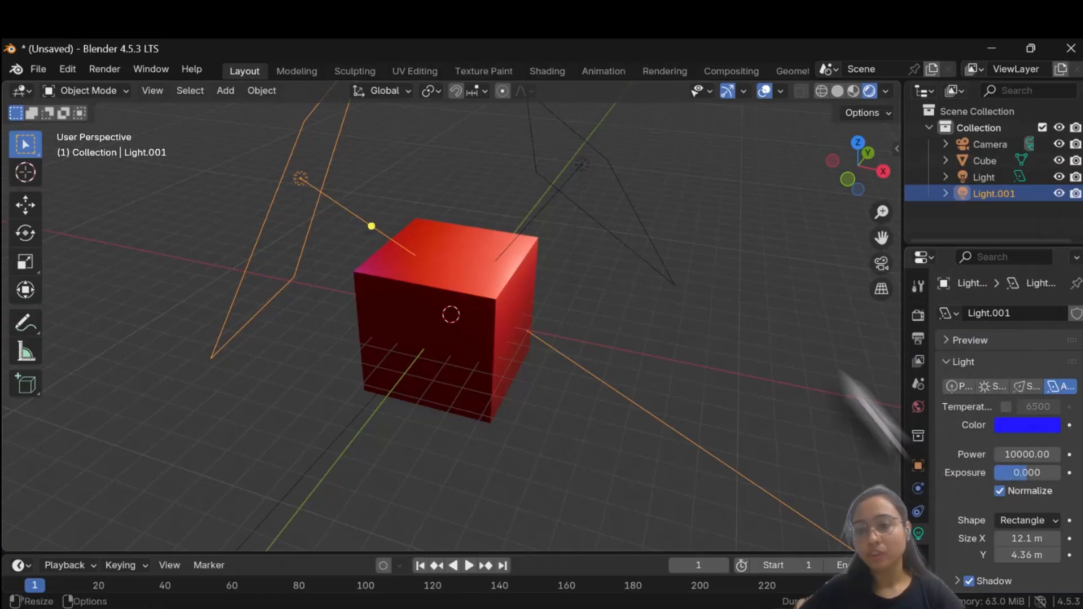
Look through the scene camera and set the blue area light's power to 50000.
click(882, 263)
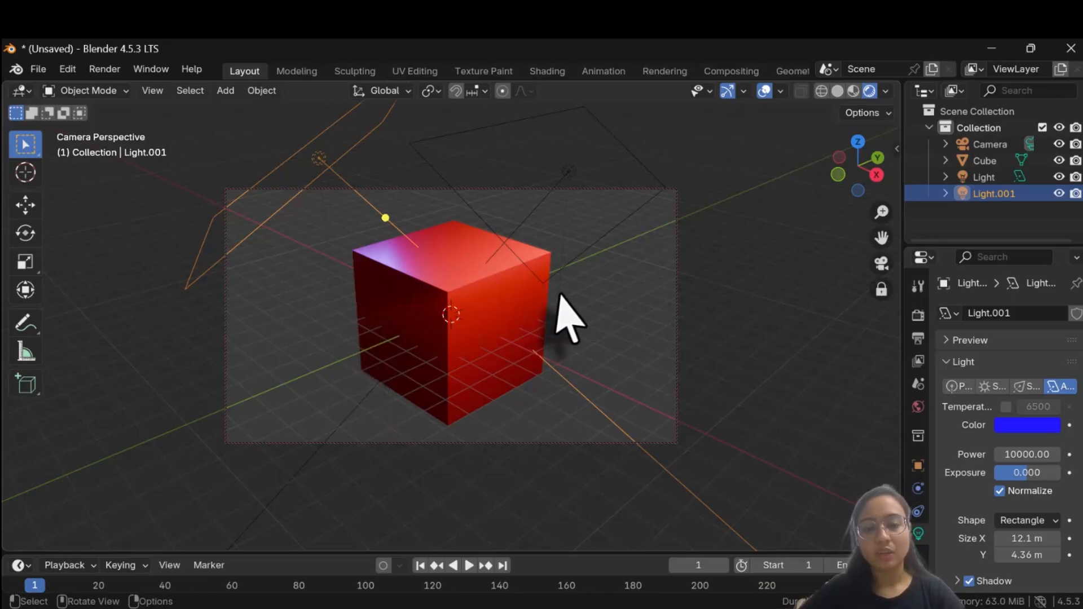
click(1021, 454)
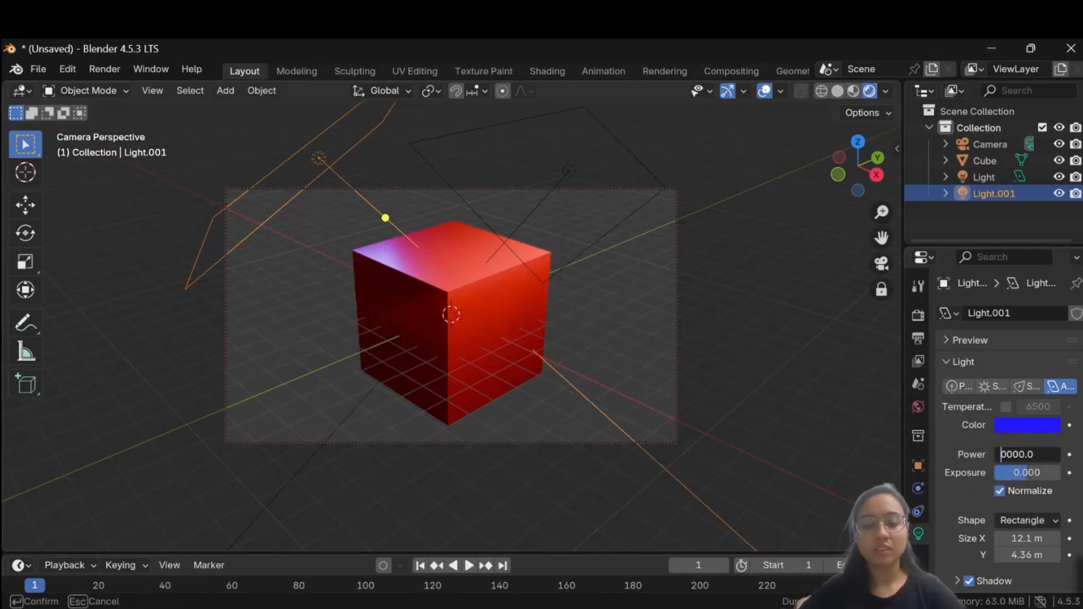
text(5)
key(Return)
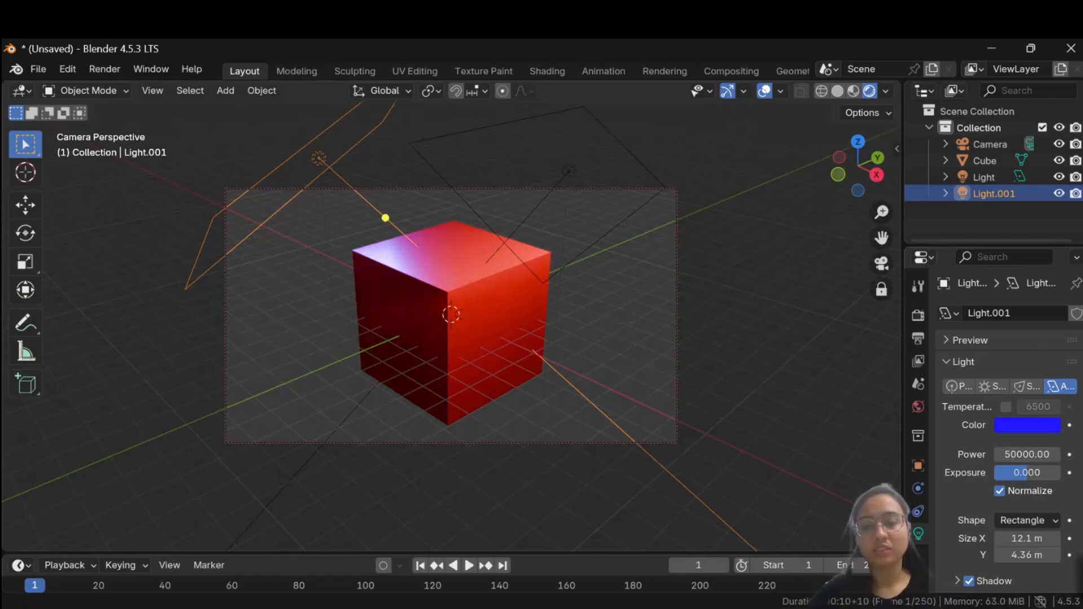
Set the yellow area light's power to 50000 and deselect it.
click(526, 244)
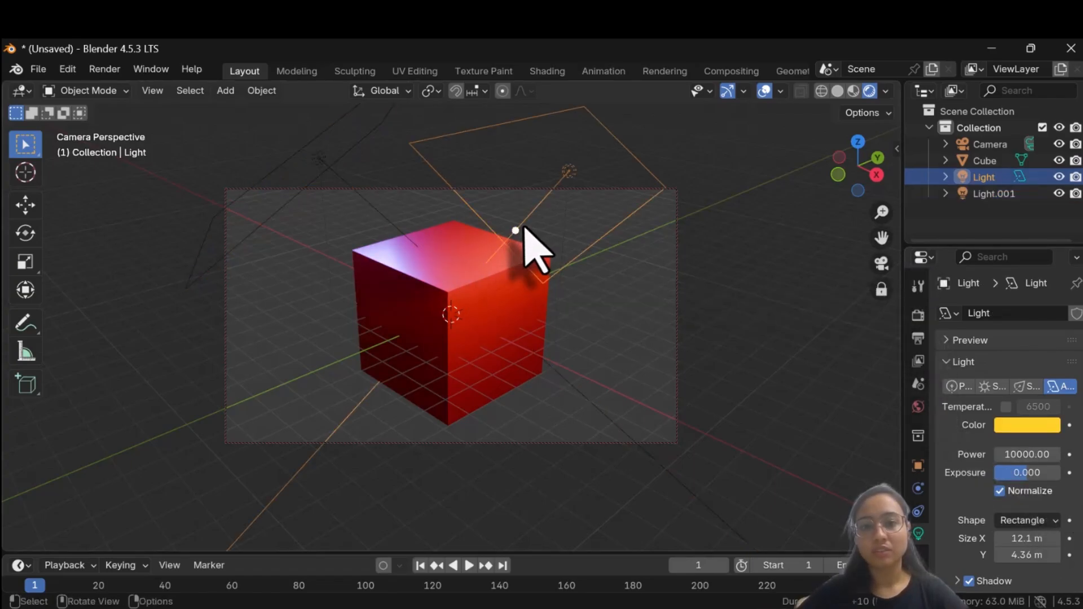
click(1012, 455)
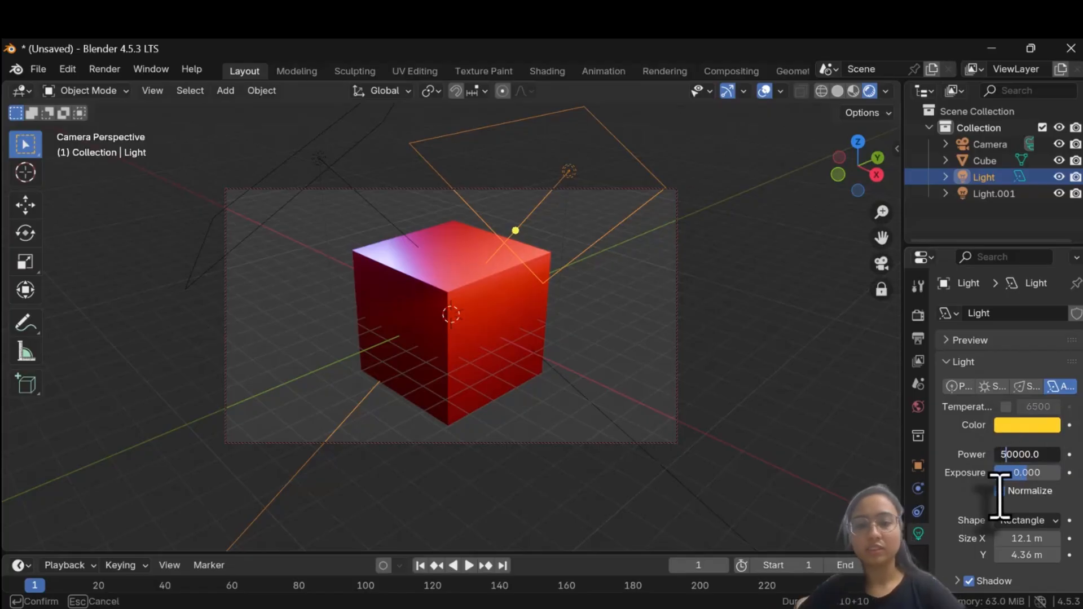
key(Return)
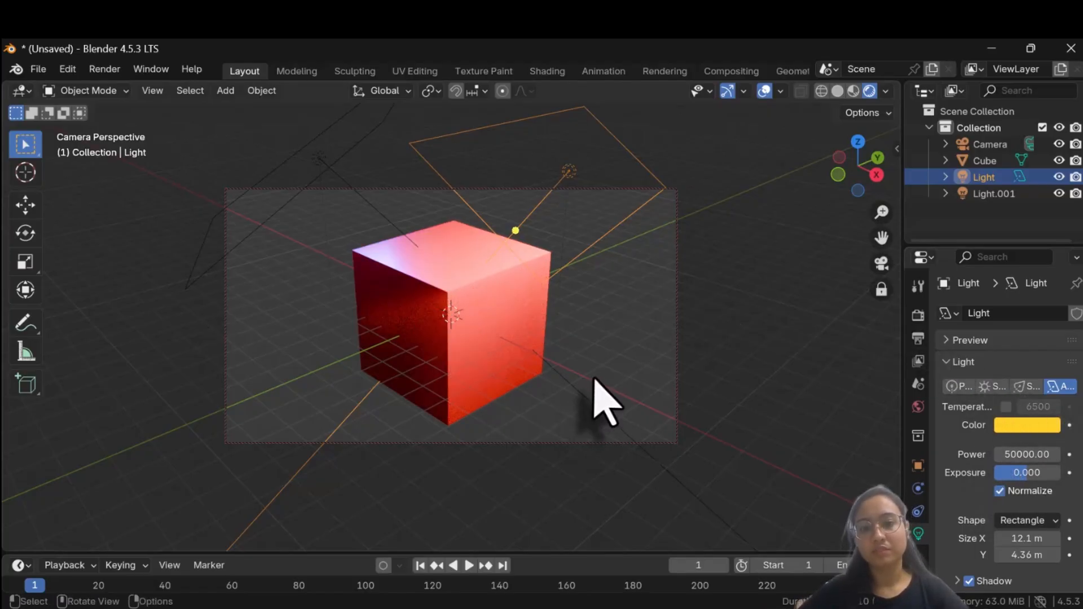
click(569, 374)
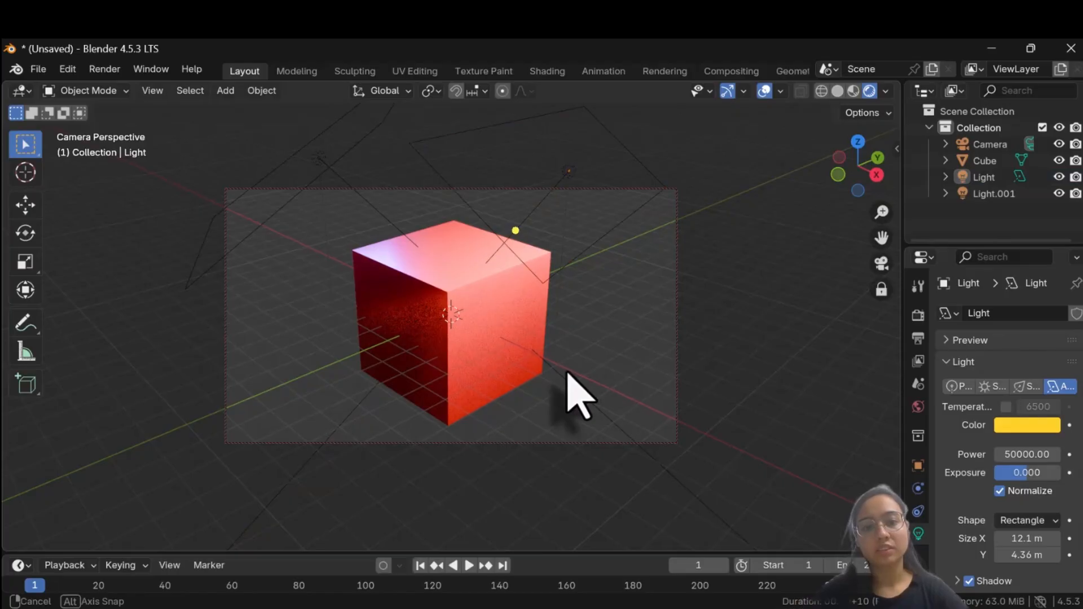
Add an ico sphere and place it beside the cube at location X 5.52 m.
middle_drag(899, 285, 716, 294)
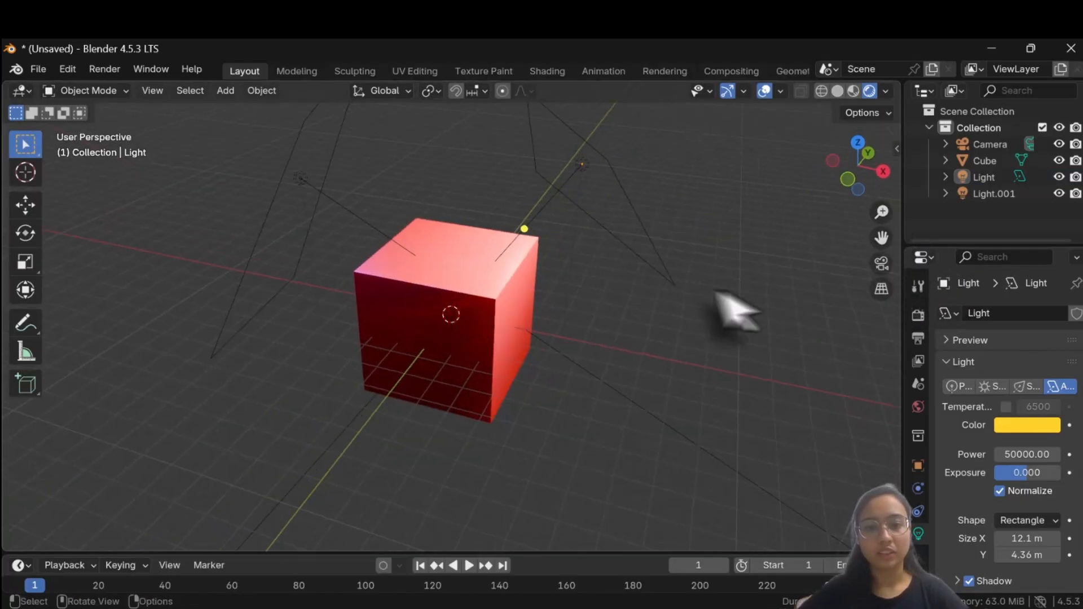
middle_drag(615, 369, 474, 399)
key(shift+a)
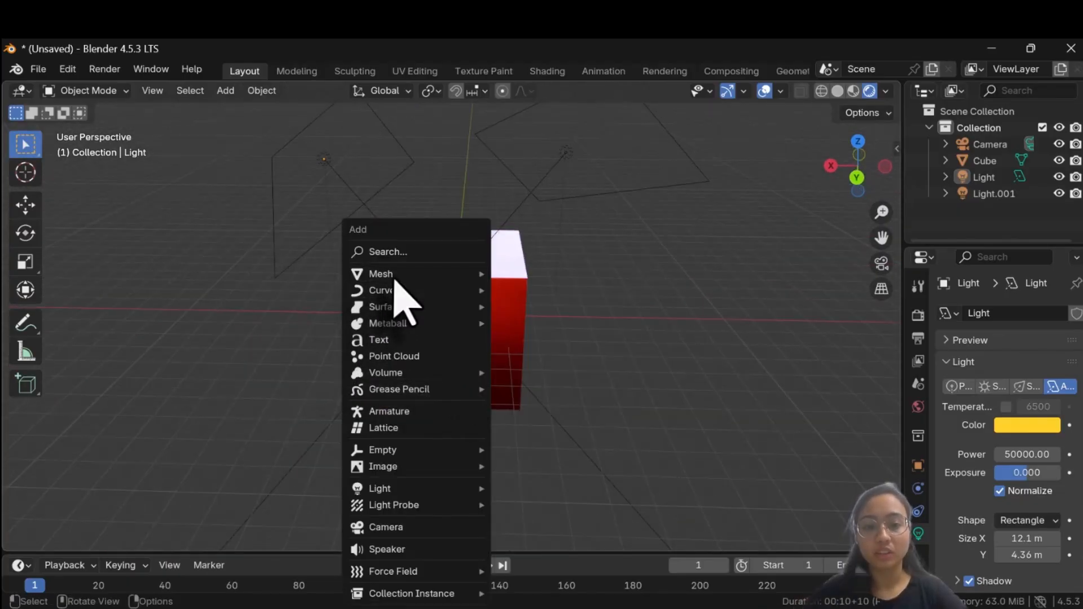
mouse_move(395, 274)
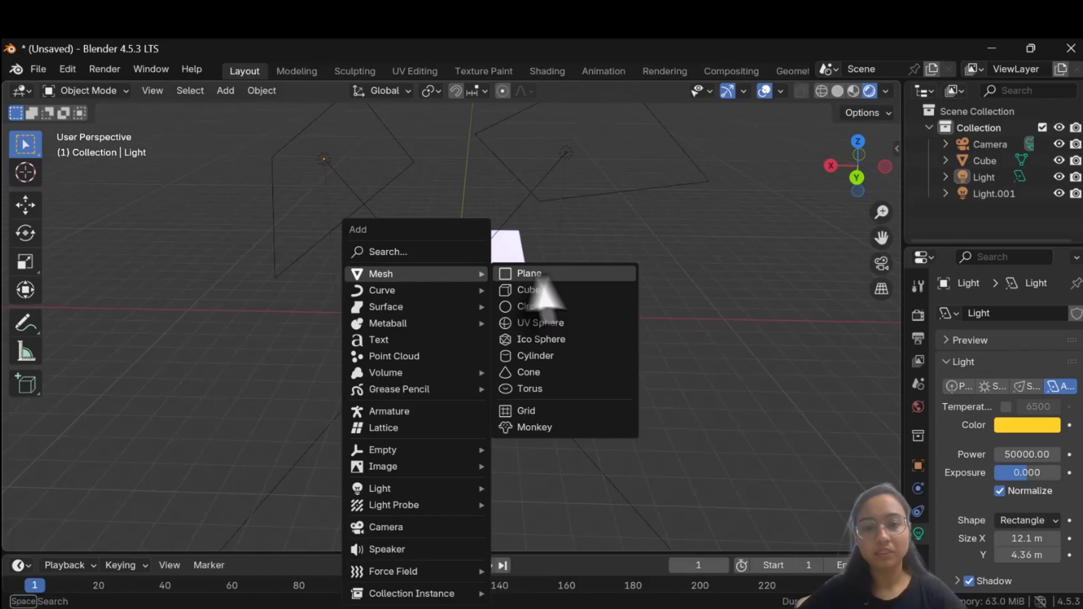
click(567, 342)
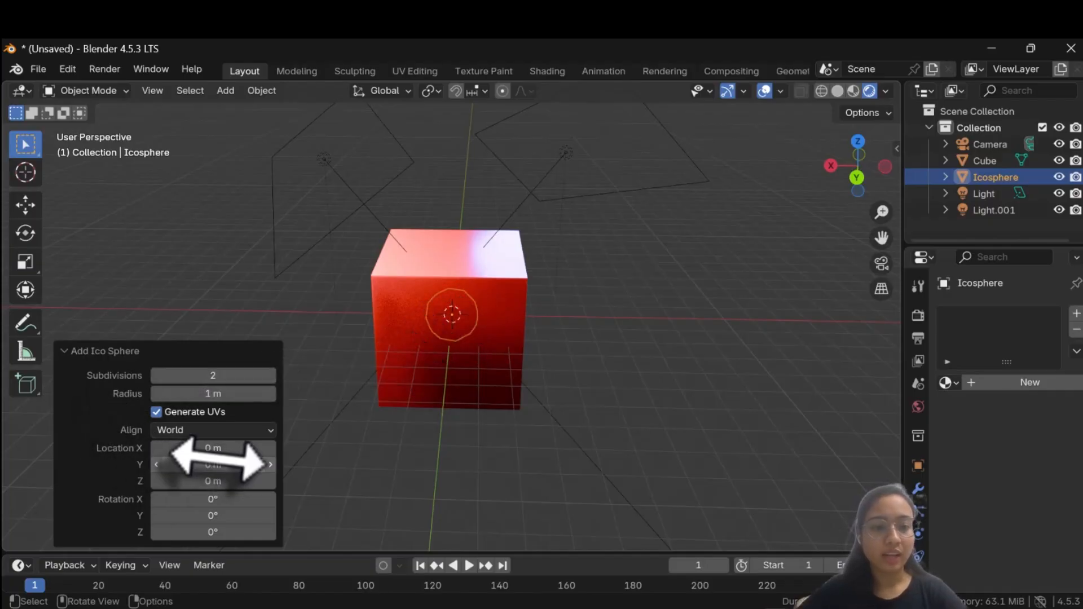
drag(203, 451, 541, 455)
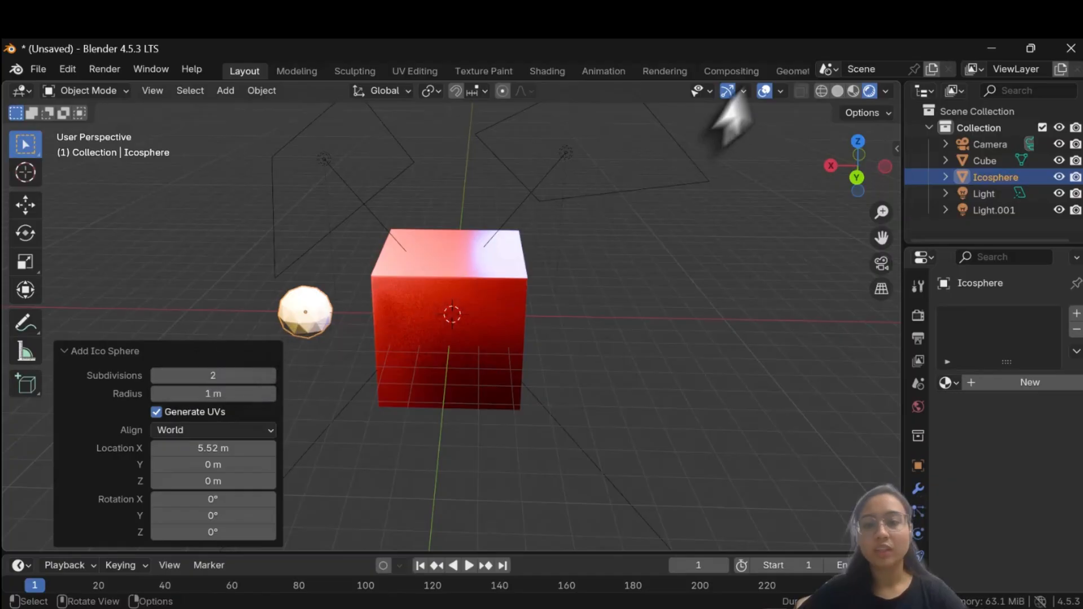
In wireframe shading, try different subdivision levels for the new ico sphere and keep a moderately dense mesh.
click(821, 91)
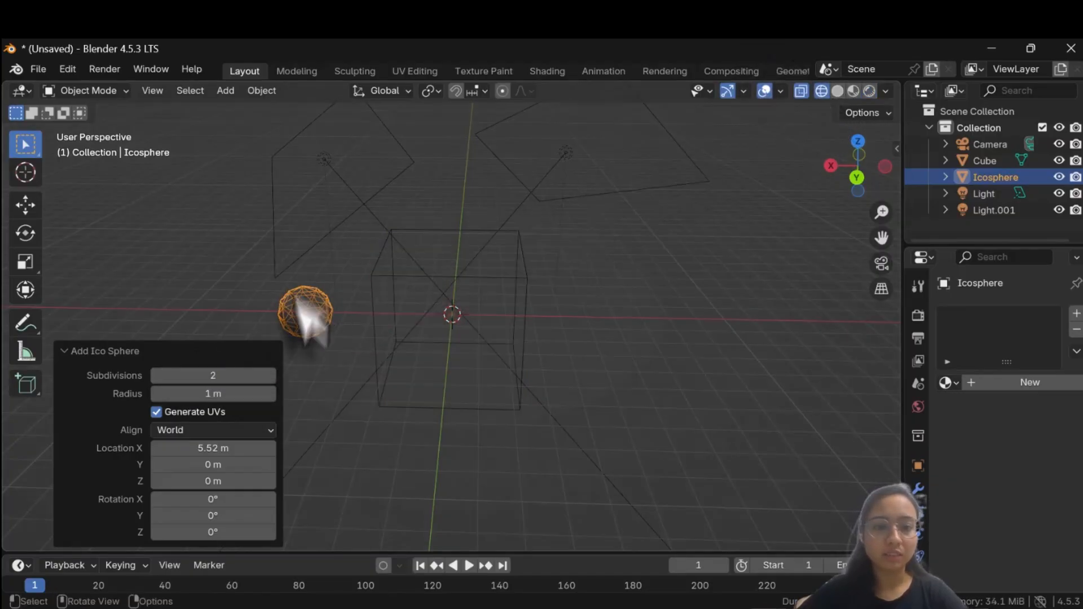
mouse_move(215, 377)
mouse_down()
mouse_move(239, 381)
mouse_move(188, 375)
mouse_move(203, 375)
mouse_up()
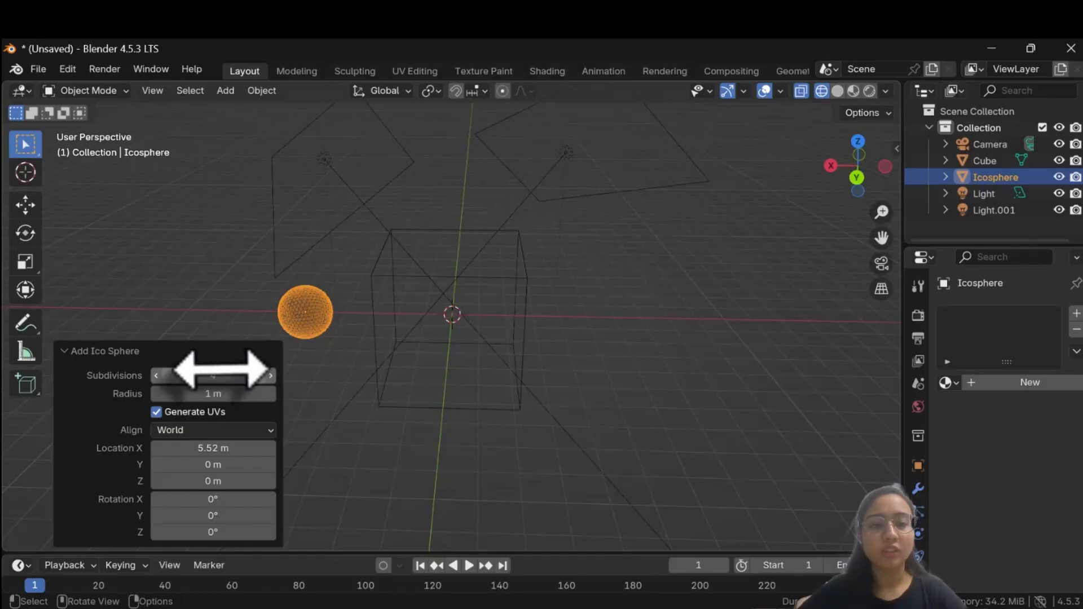
drag(219, 376, 211, 379)
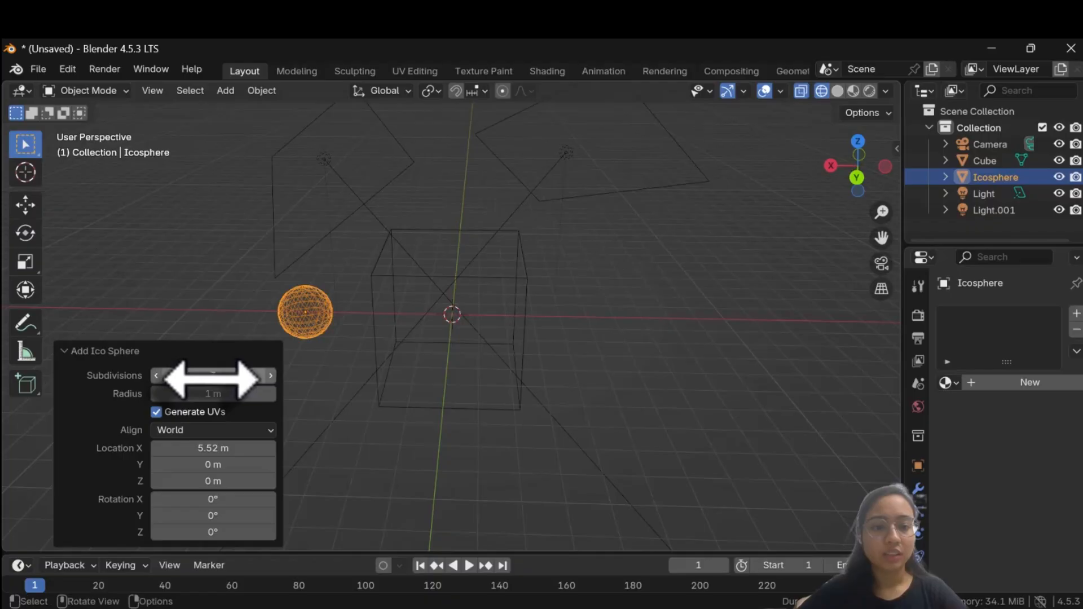
click(313, 319)
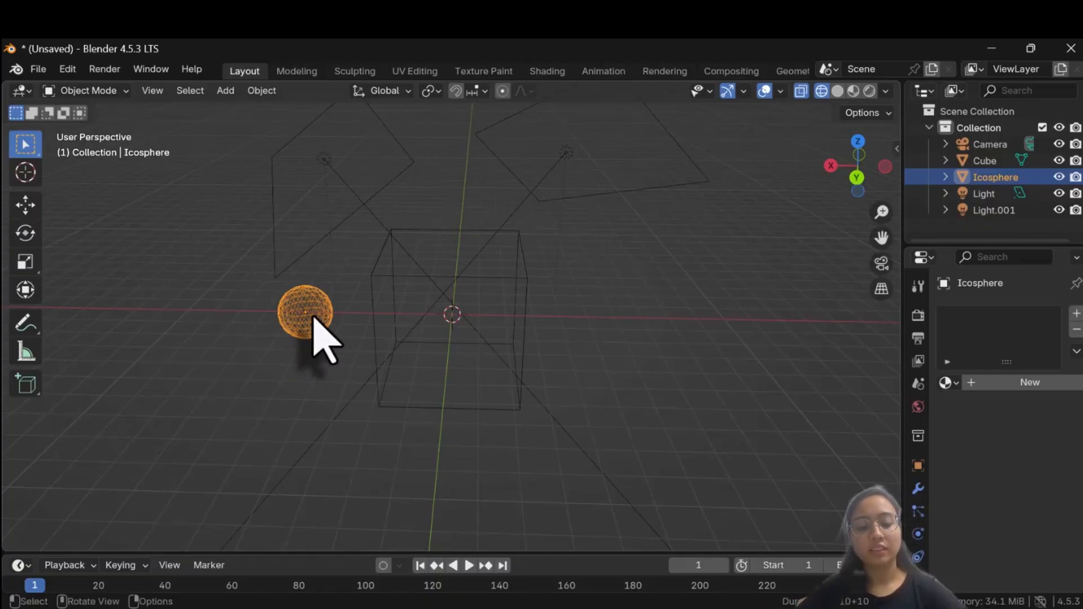
Switch to solid shading and scale the ico sphere up uniformly by about 2.25.
click(837, 90)
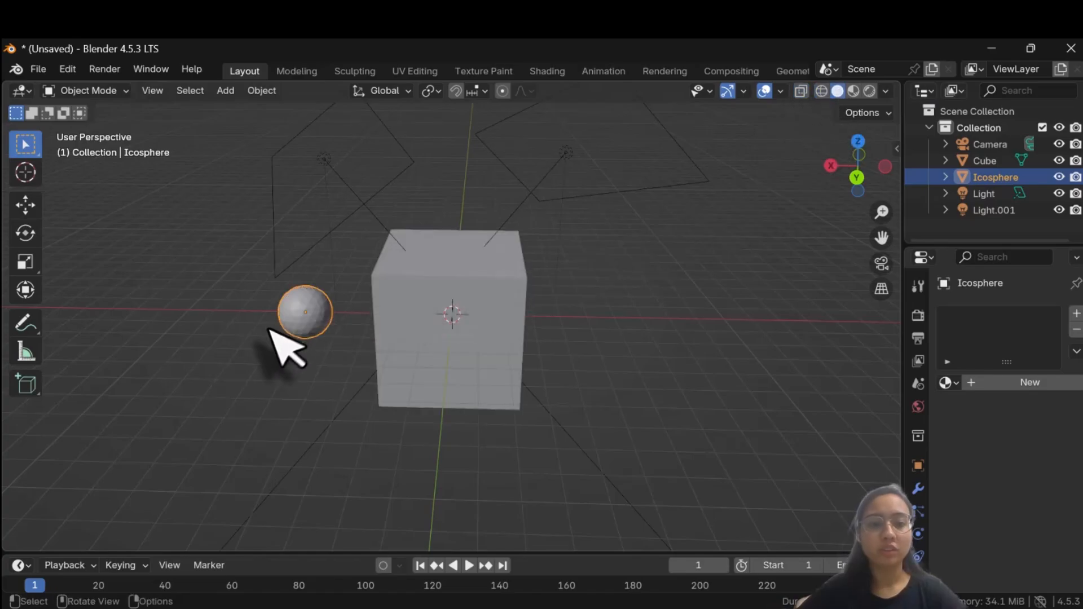
key(s)
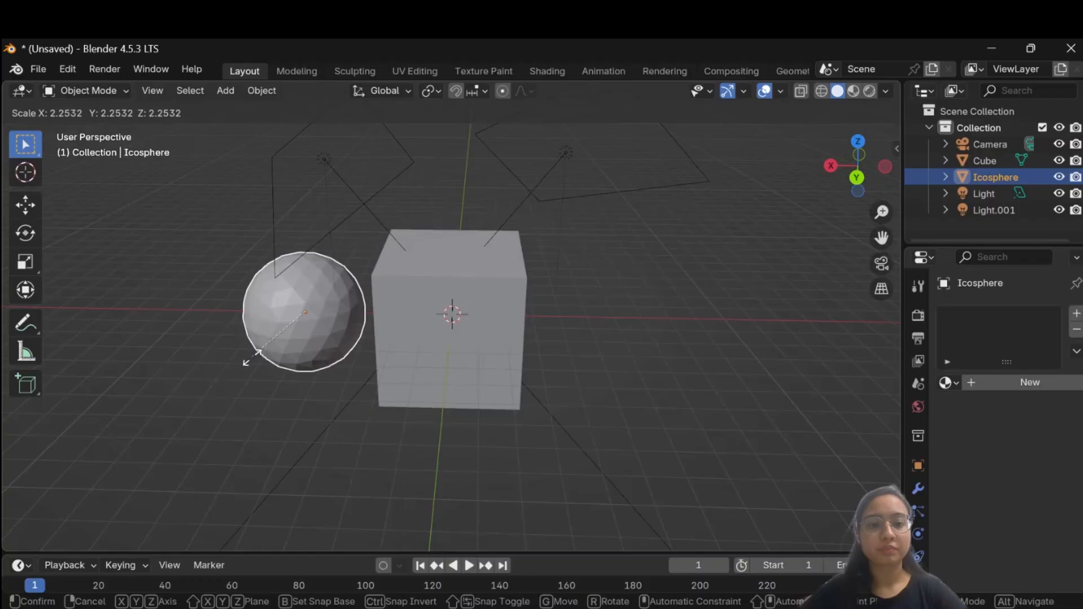
click(252, 357)
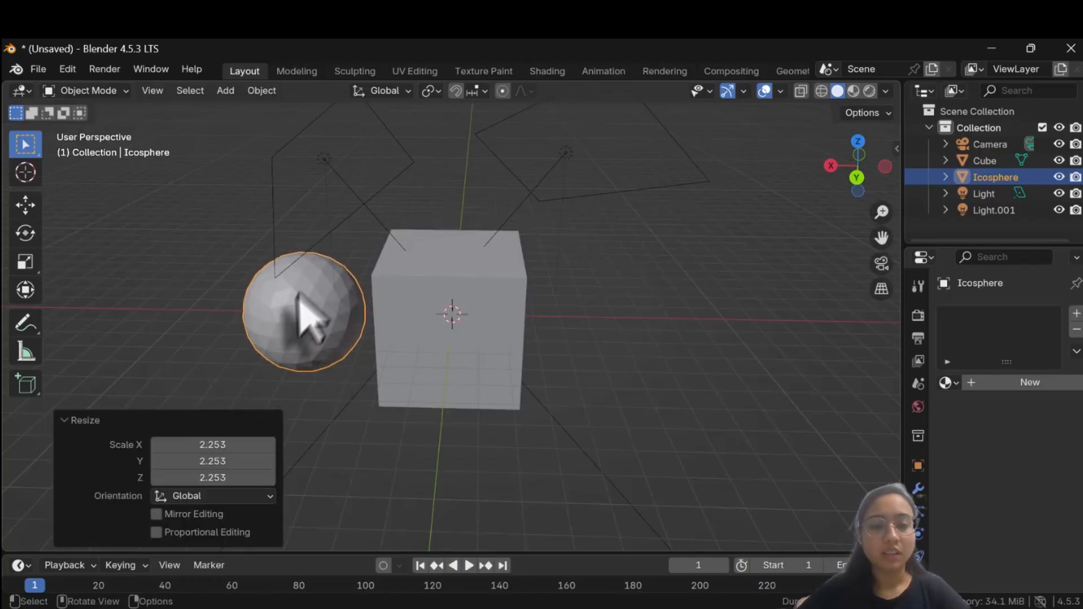
Apply Shade Smooth to the ico sphere.
scroll(278, 319, up, 4)
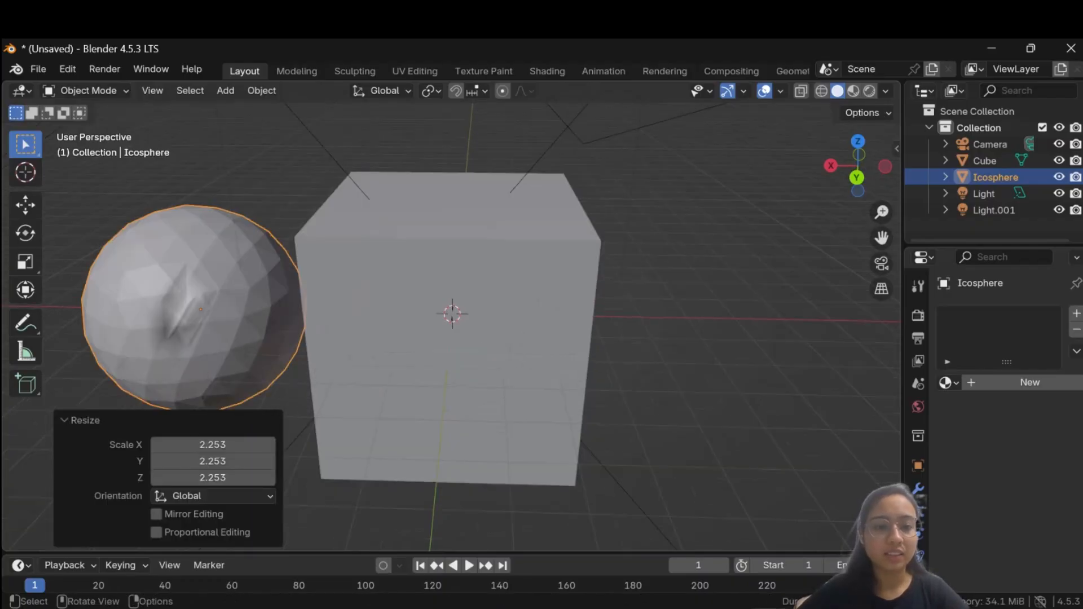
key(alt+a)
click(177, 315)
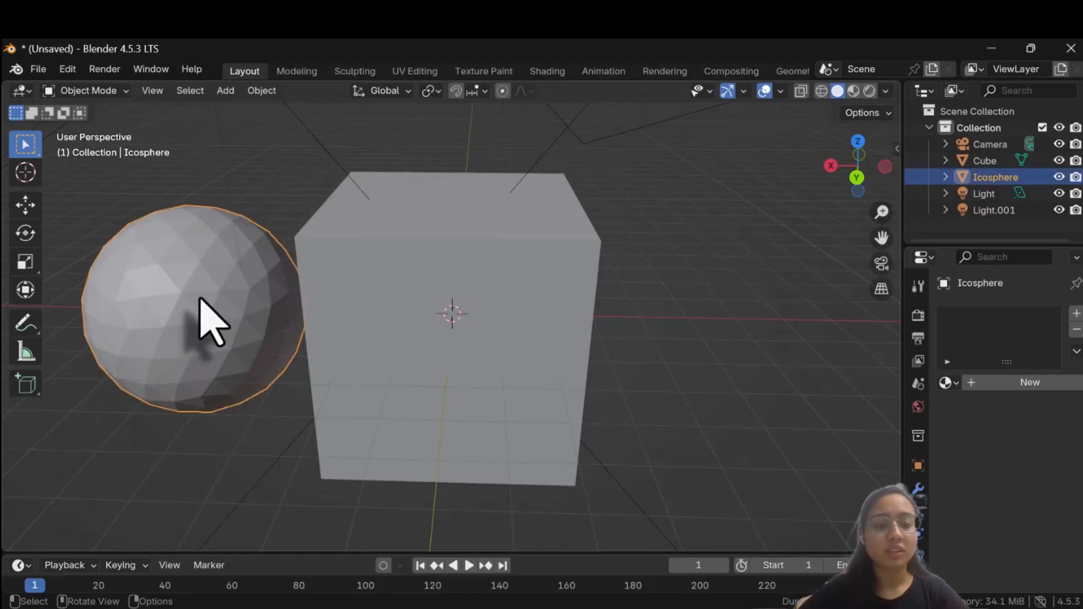
right_click(189, 294)
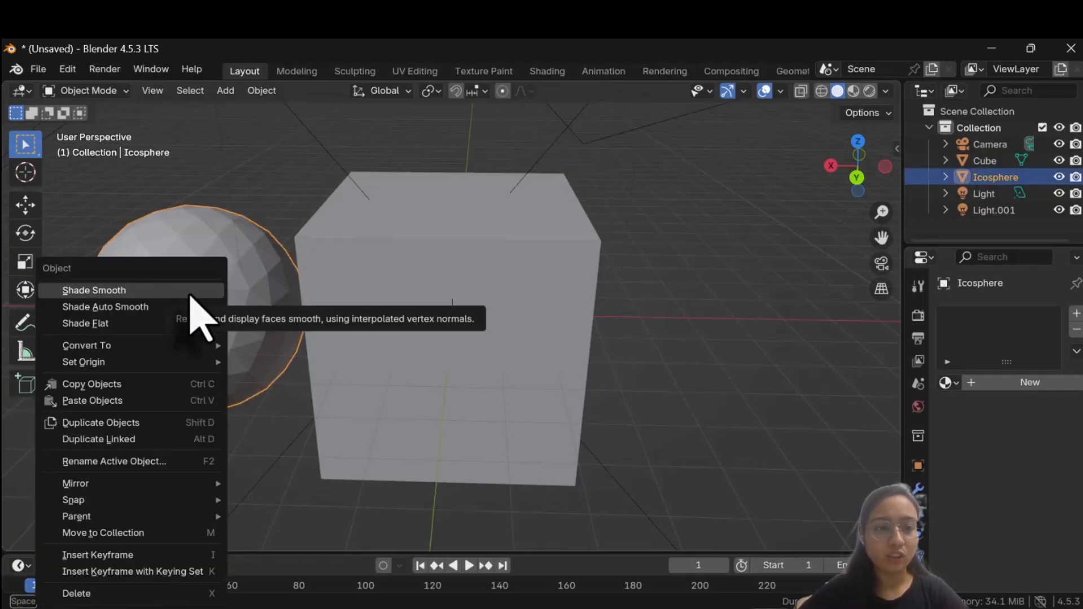
click(93, 293)
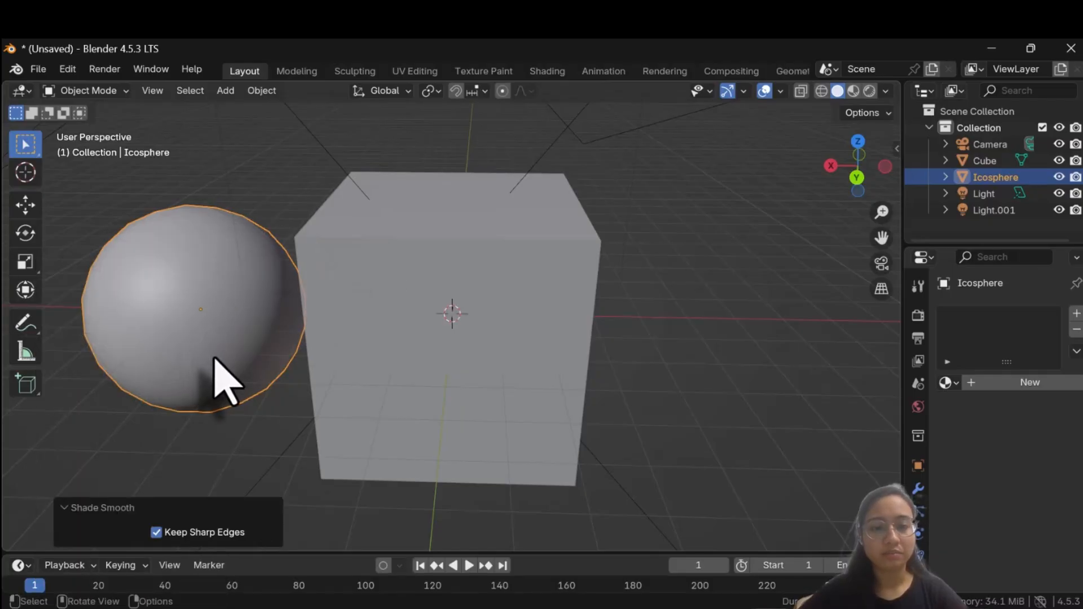
scroll(217, 378, down, 2)
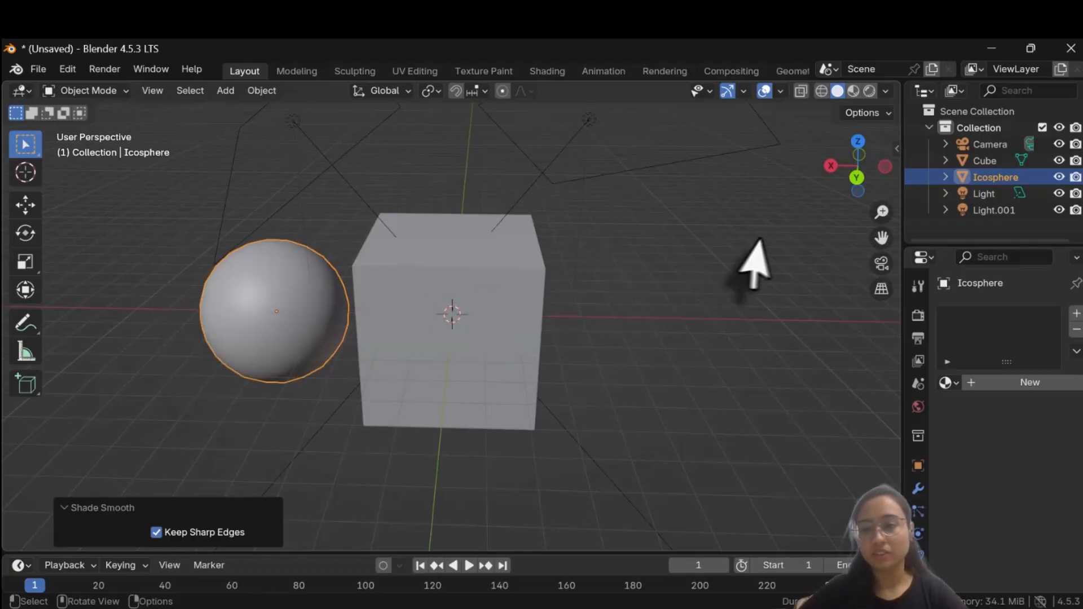
View the cube and sphere through the scene camera in rendered shading.
click(894, 275)
click(885, 264)
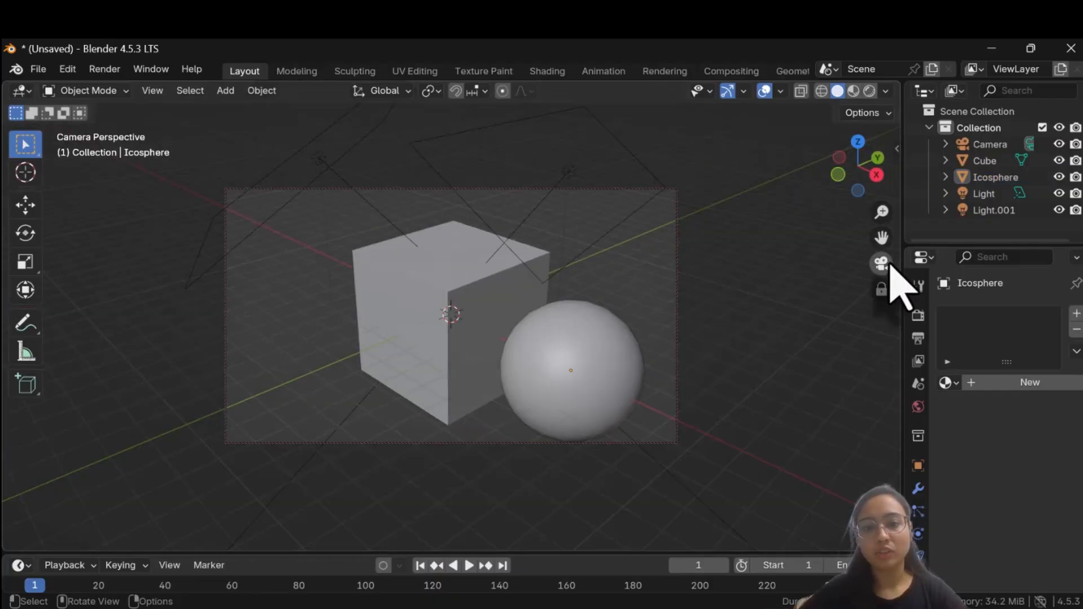
click(869, 91)
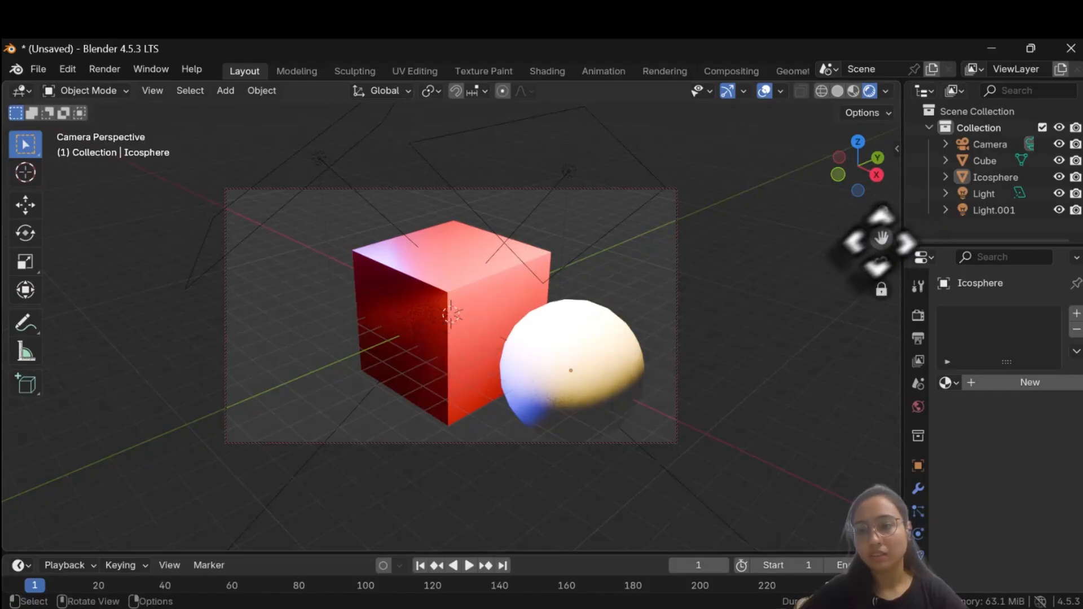
drag(881, 238, 841, 226)
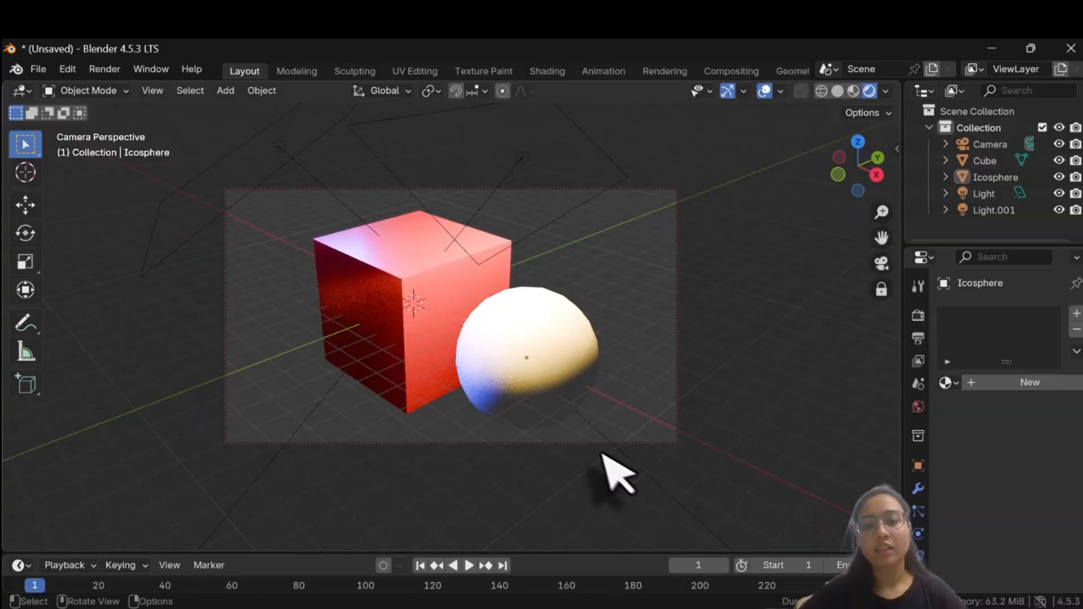
Assign the cube's red metallic material, Material.001, to the ico sphere.
click(533, 389)
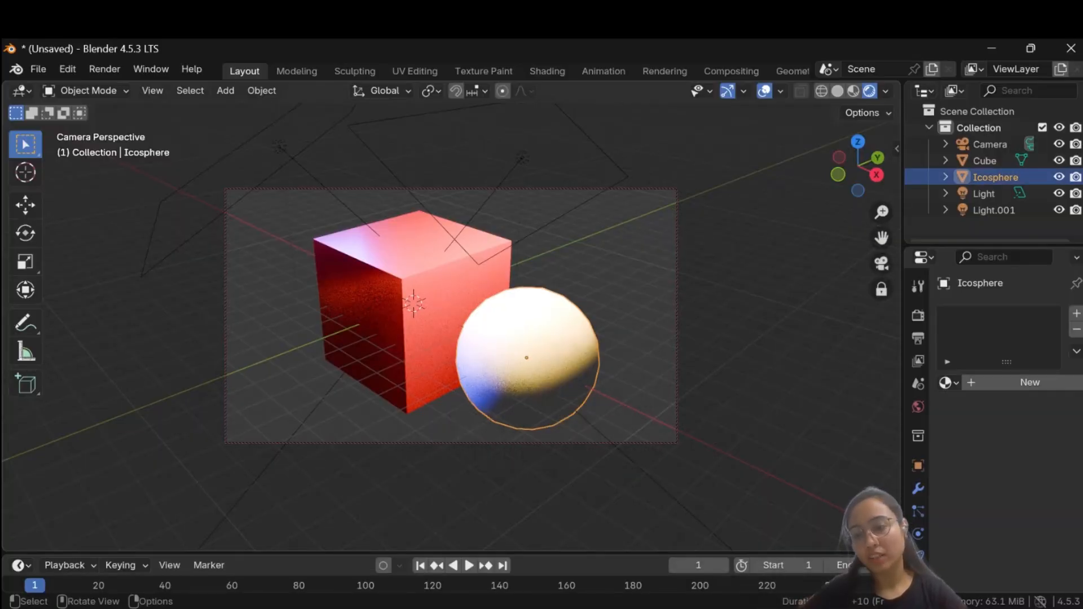
click(945, 383)
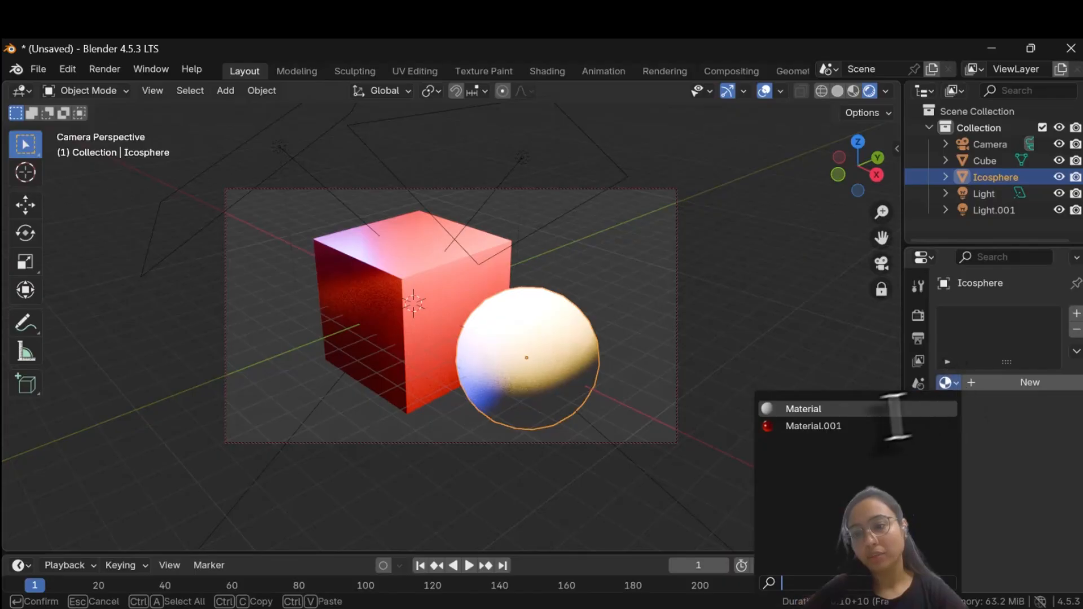
click(801, 426)
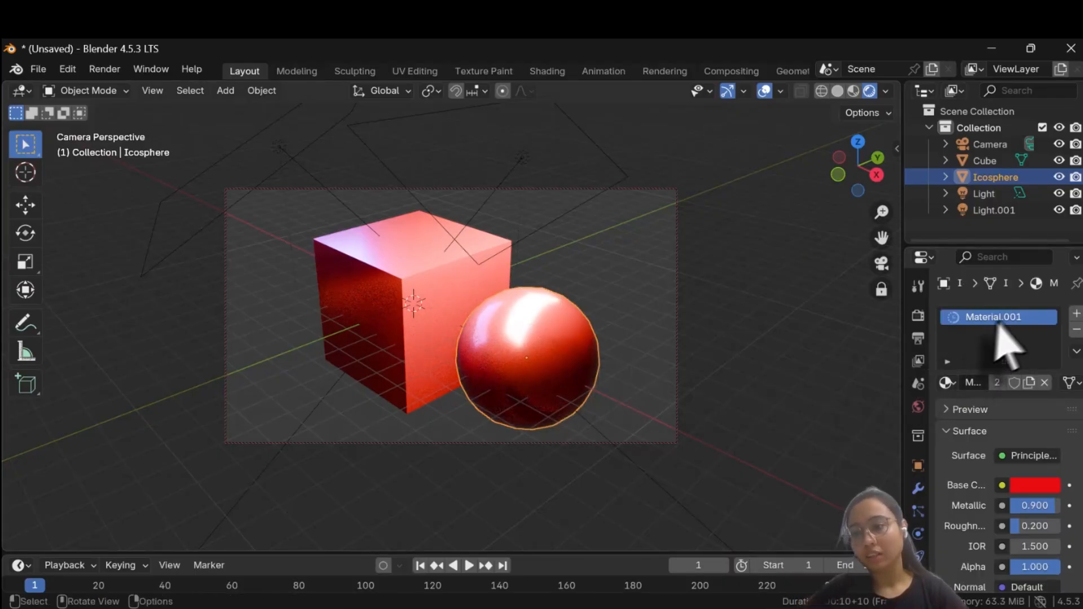
Add an empty material slot to the ico sphere and remove the slot holding Material.001.
click(1076, 313)
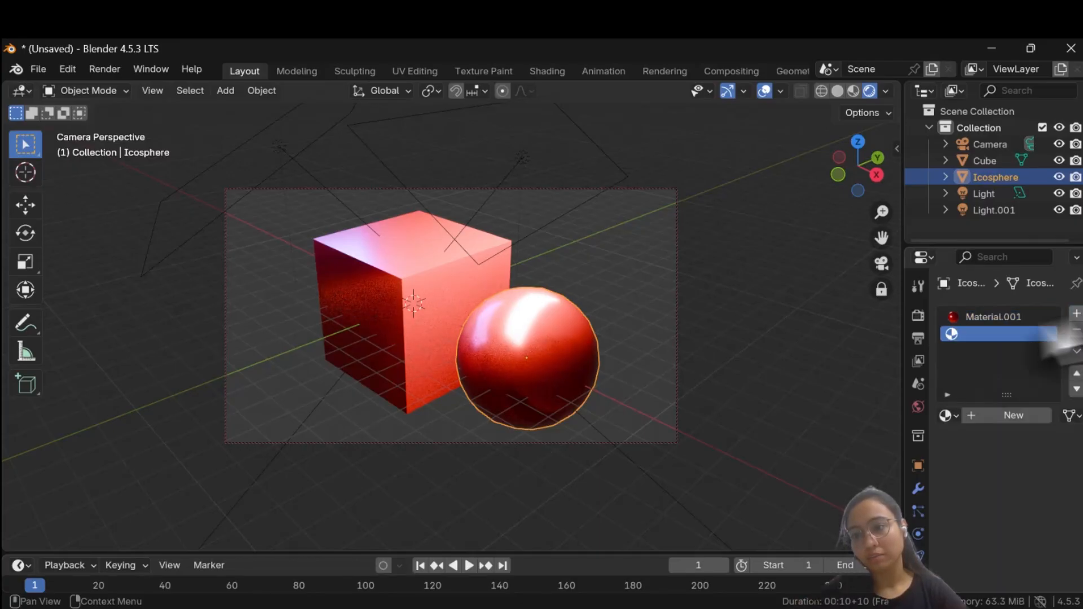
click(992, 316)
click(1076, 330)
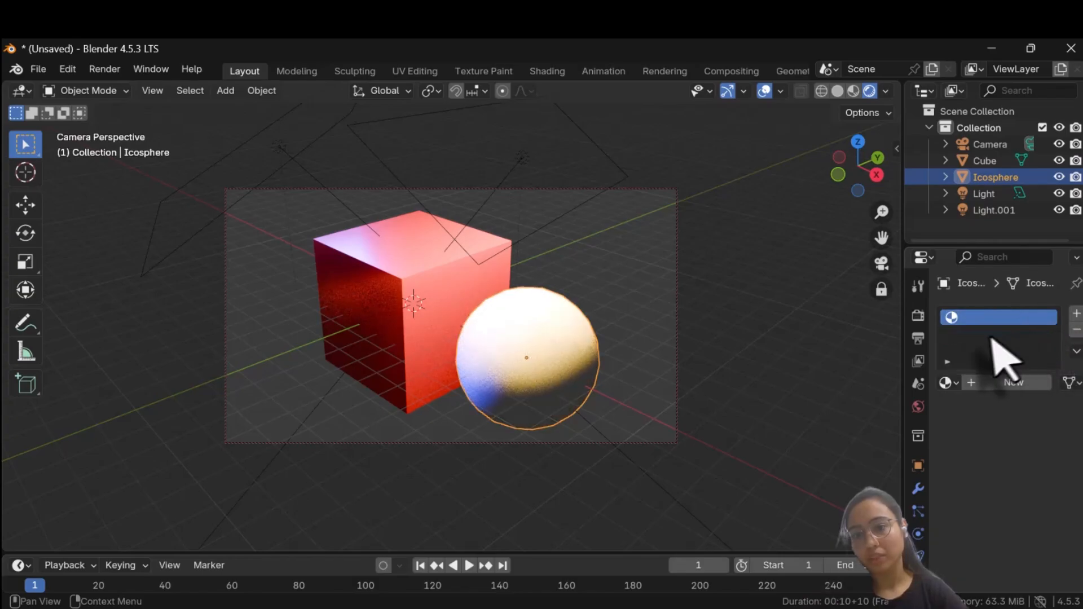
Create a new material for the ico sphere and set its base color to a saturated blue-violet.
click(1007, 383)
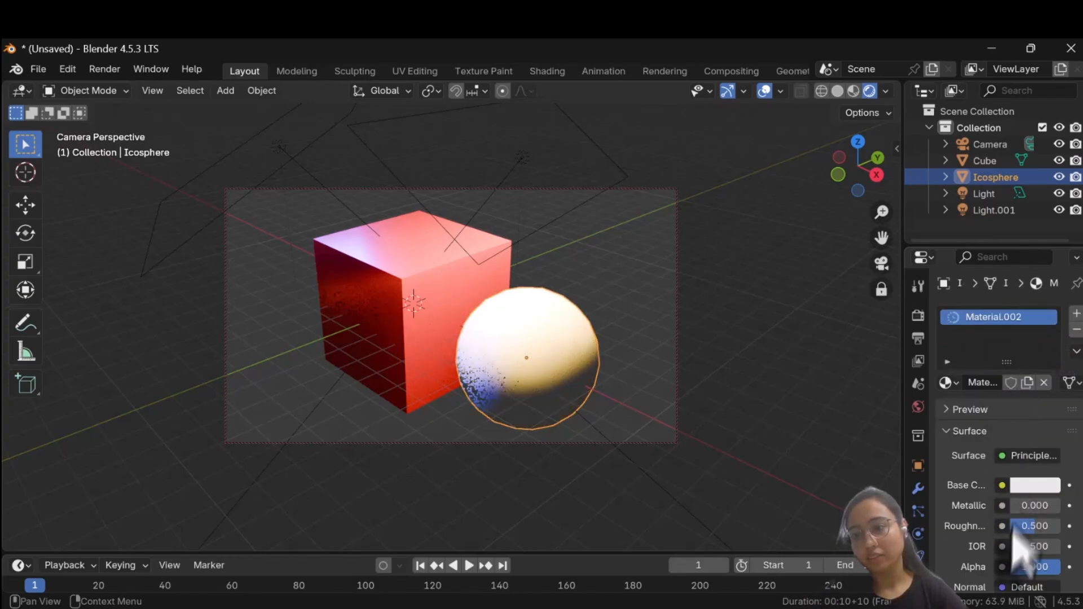
click(1032, 485)
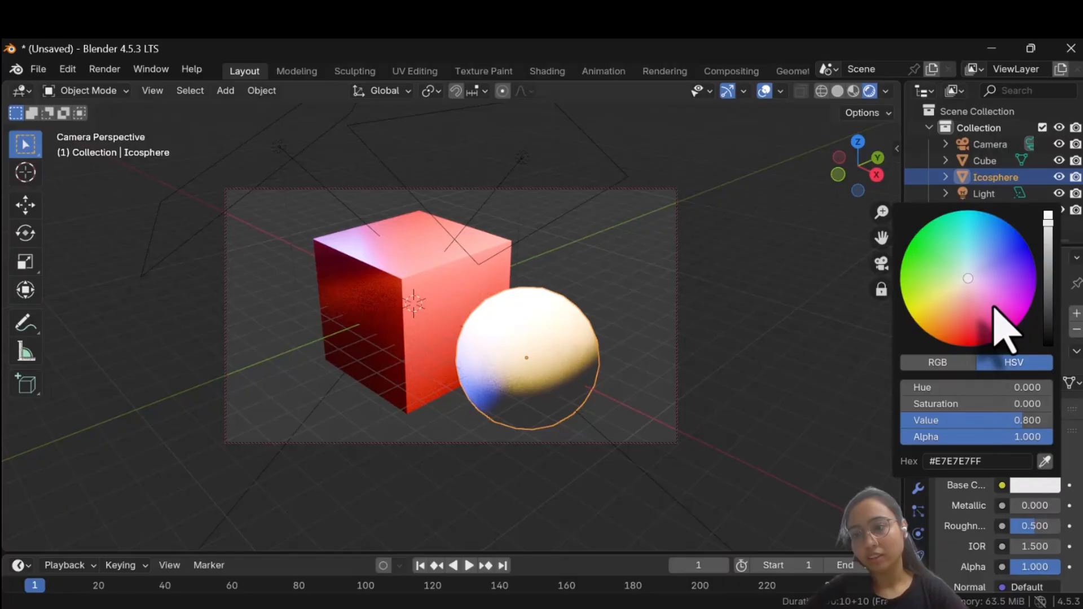
drag(991, 314, 1028, 267)
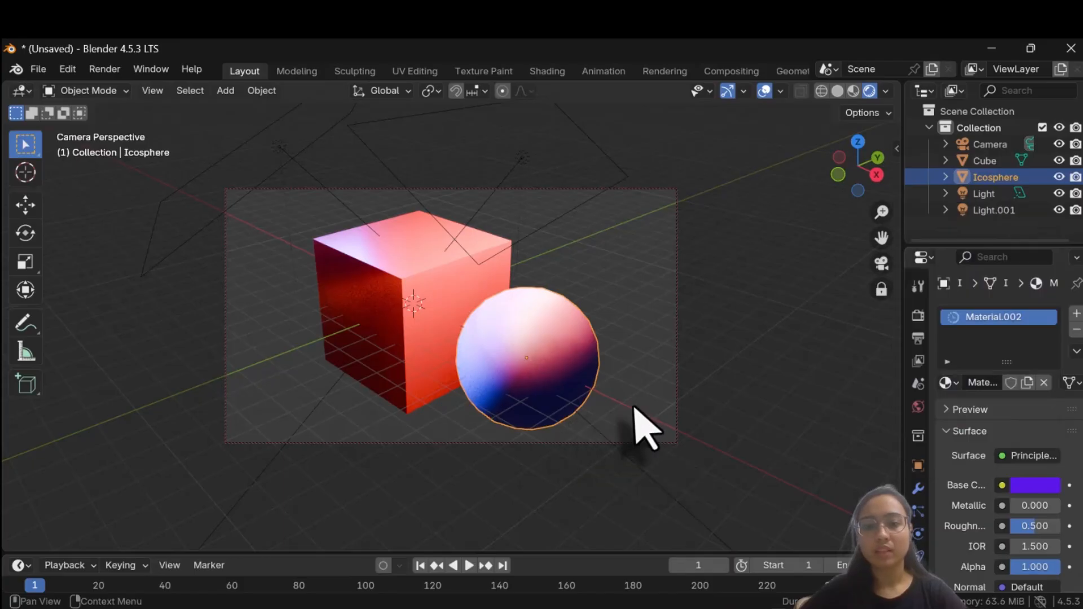
Set the roughness of the ico sphere's blue-violet material to 1.000.
click(542, 397)
scroll(1043, 569, down, 3)
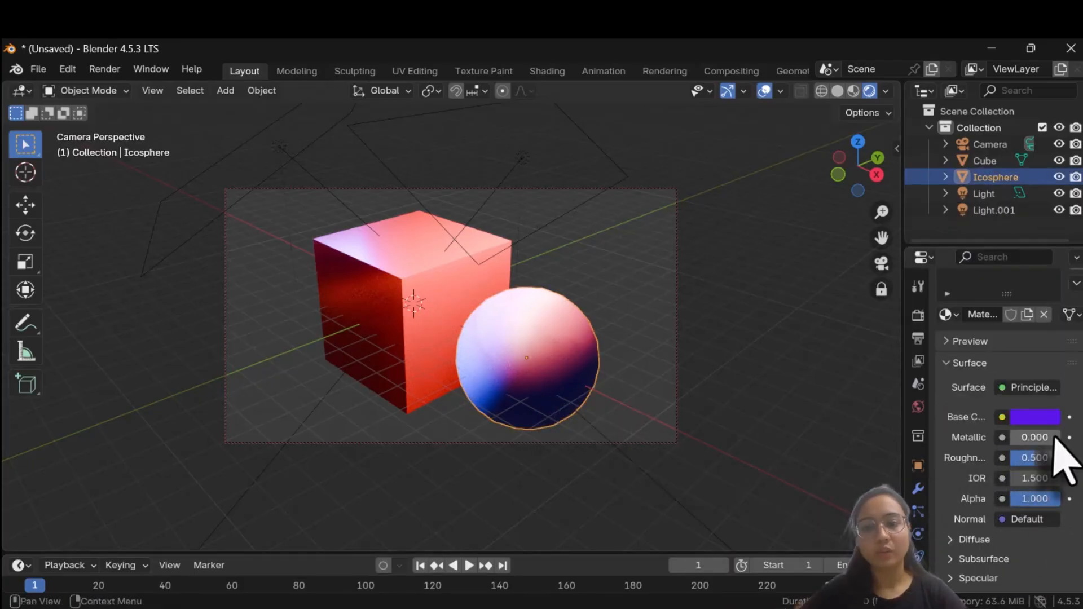
drag(1026, 460, 1059, 458)
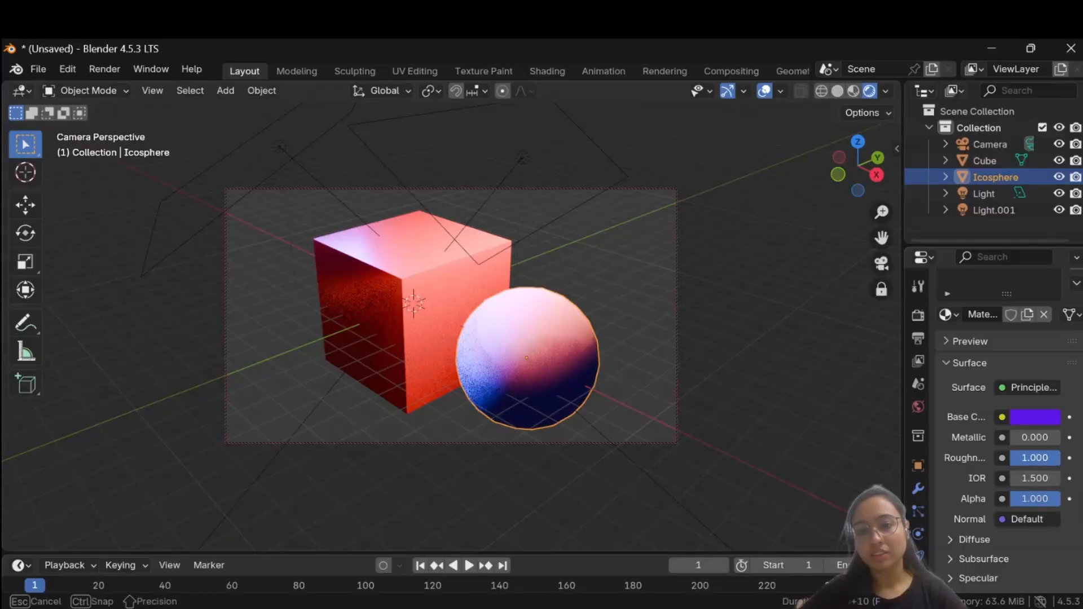
click(612, 383)
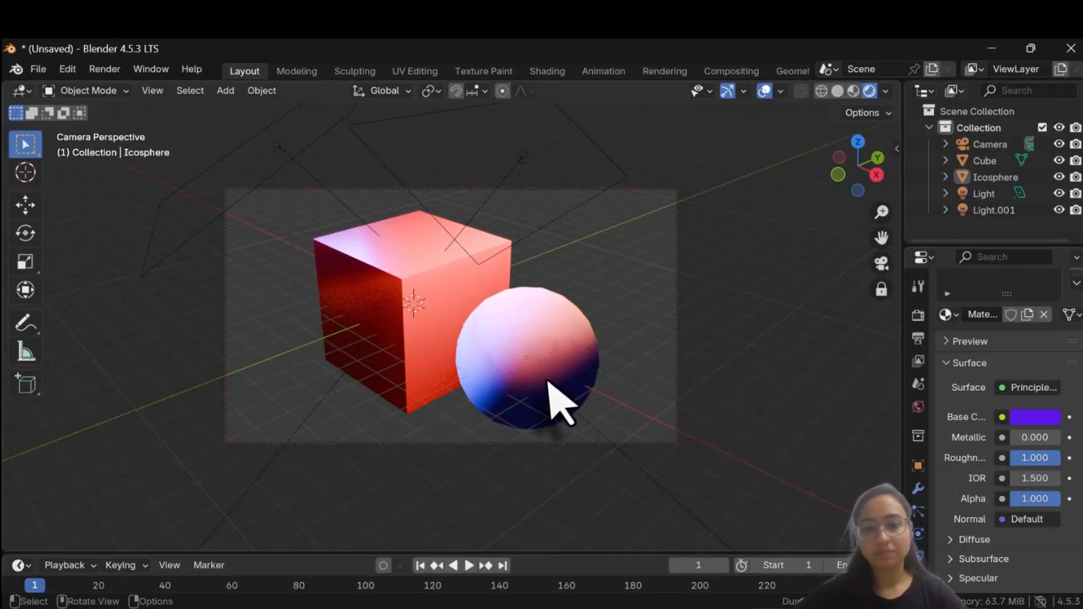
Compare the cube's material settings, set the ico sphere material's metallic to 1.000 and roughness to about 0.256, and deselect the sphere.
click(441, 294)
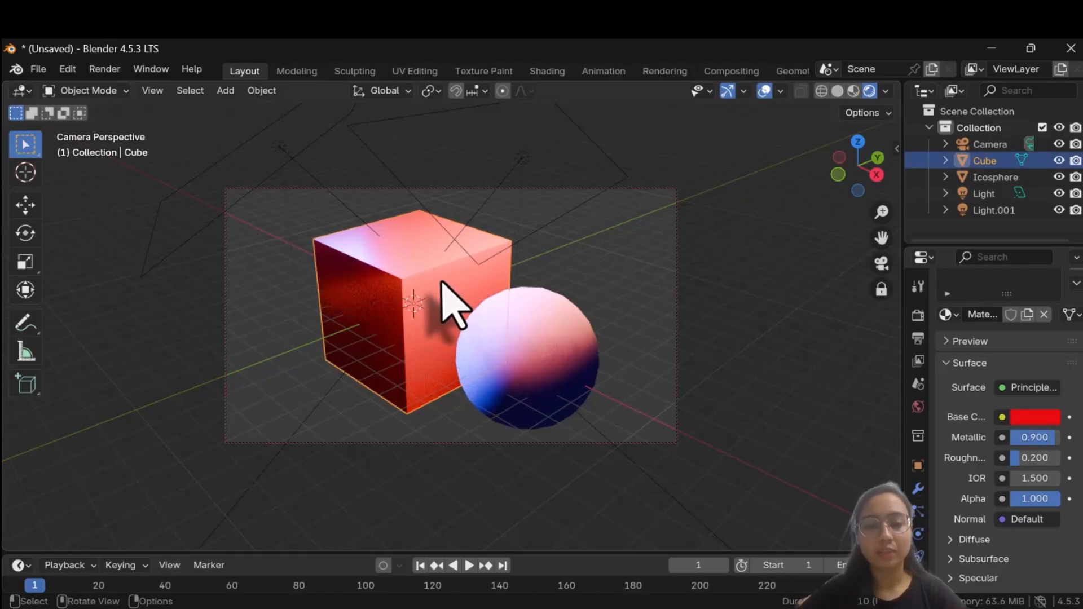
click(557, 384)
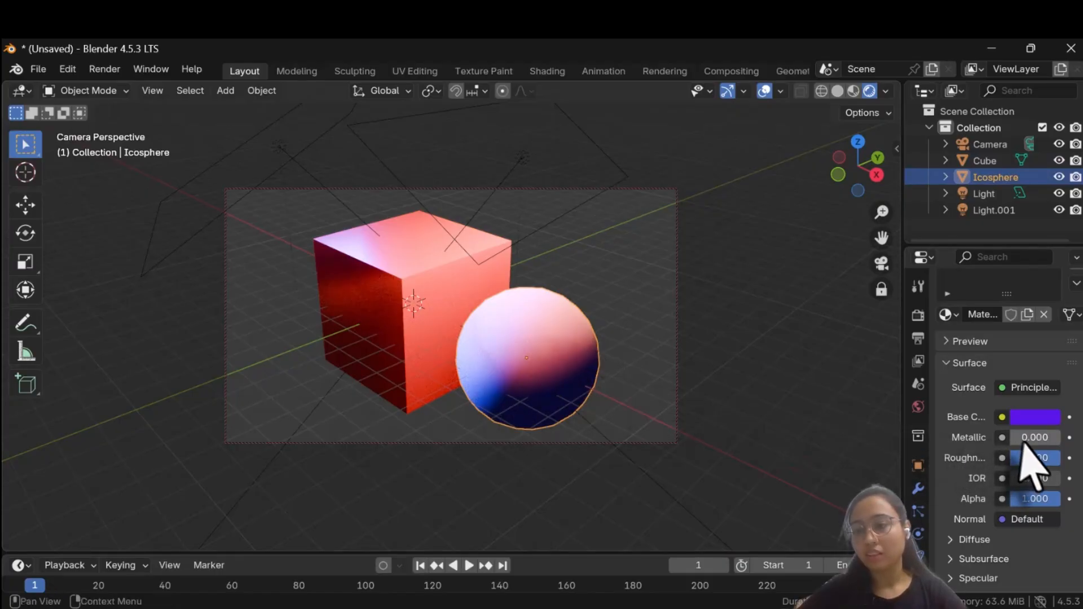
mouse_move(1024, 437)
mouse_down()
mouse_move(1075, 438)
mouse_move(1034, 438)
mouse_up()
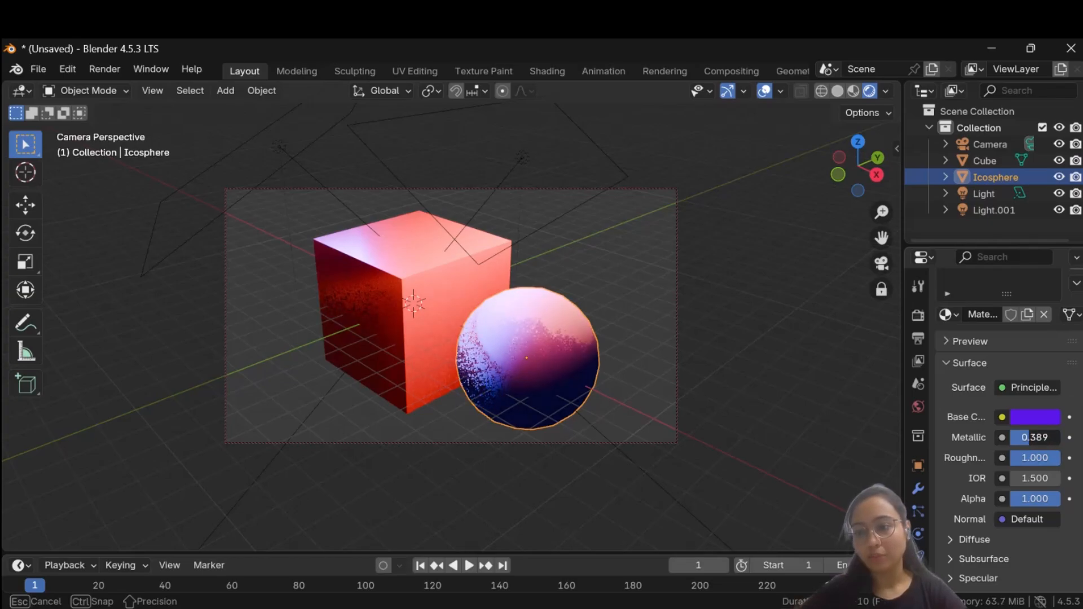
drag(1035, 437, 1009, 458)
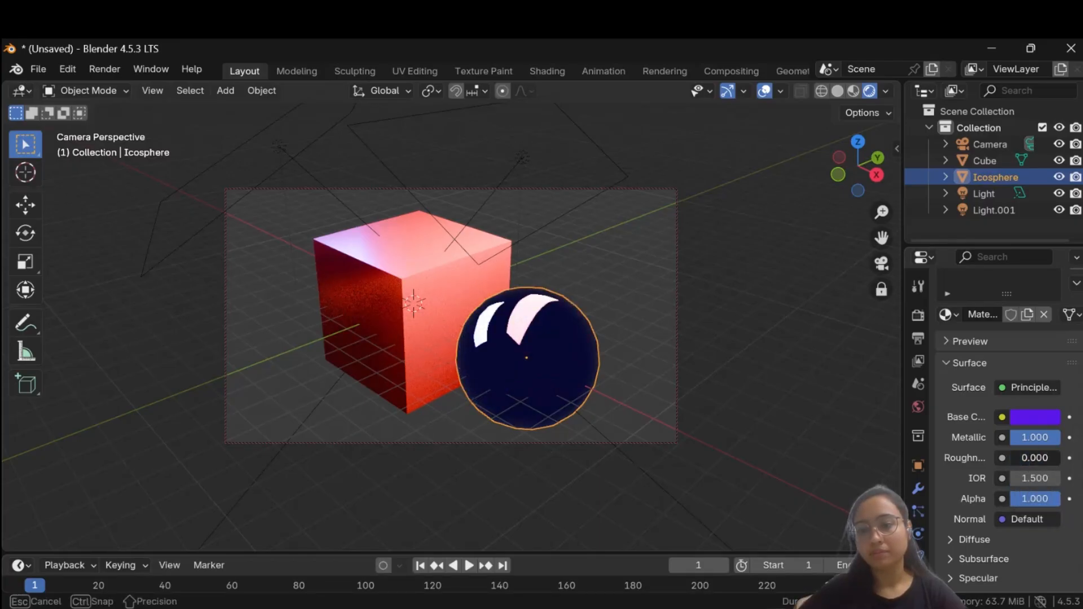
mouse_move(1010, 458)
mouse_down()
mouse_move(1054, 458)
mouse_move(1023, 458)
mouse_up()
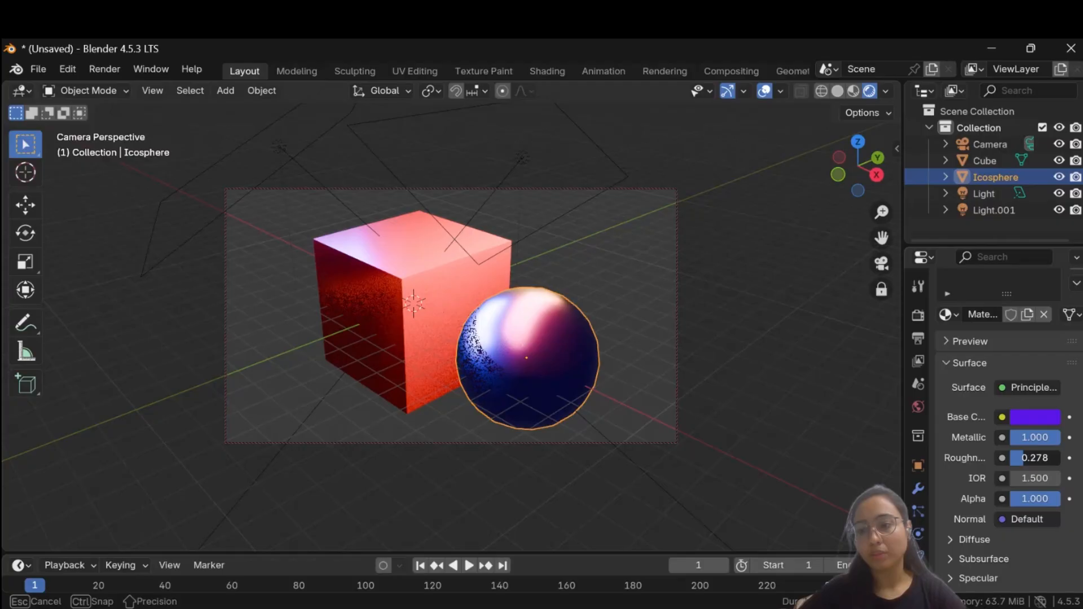
click(1022, 458)
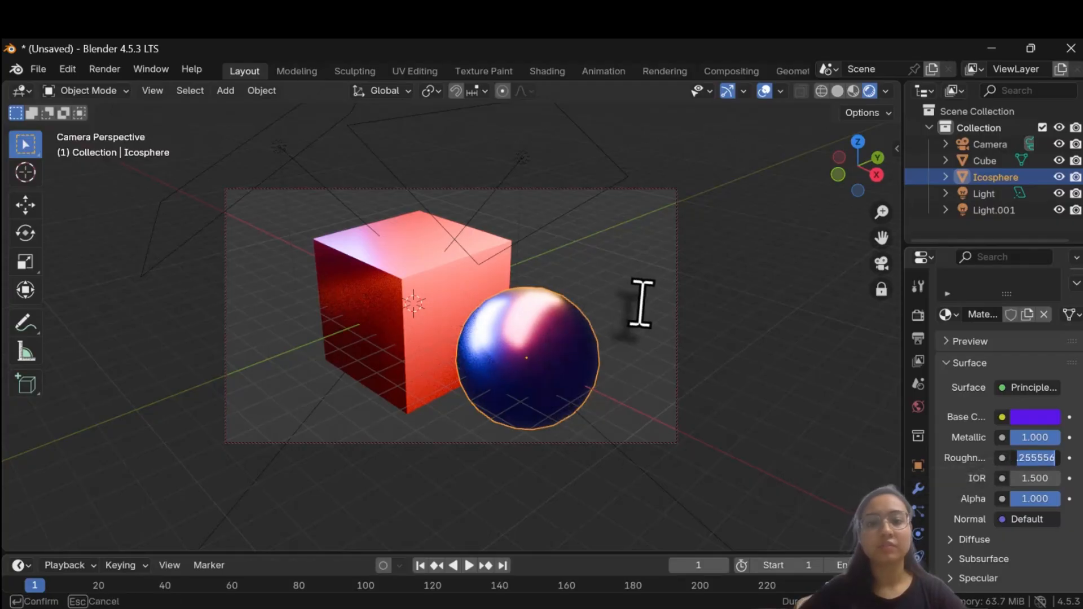
key(Return)
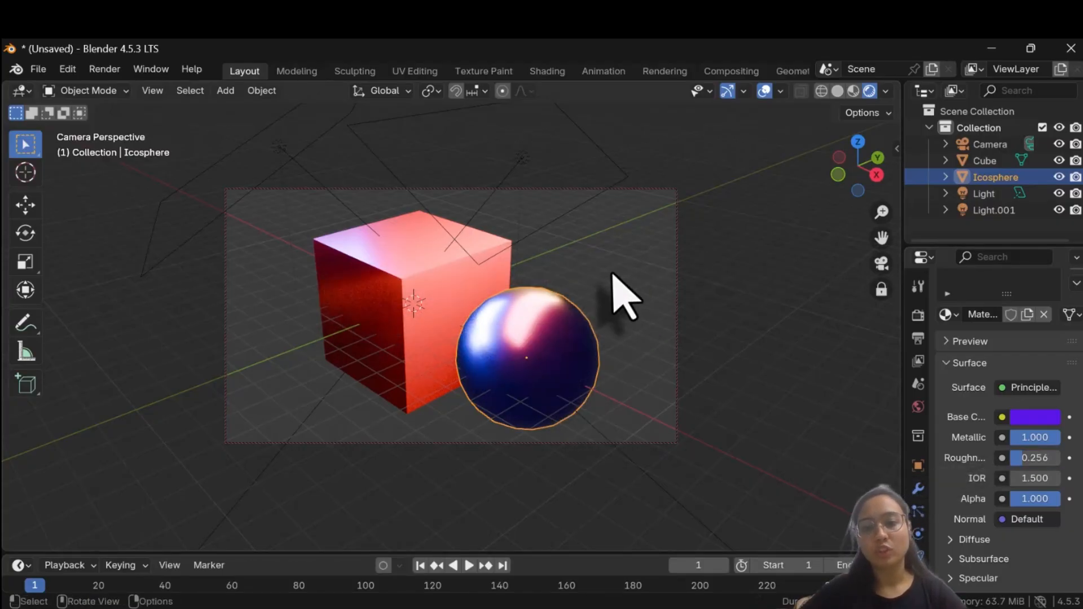
click(613, 275)
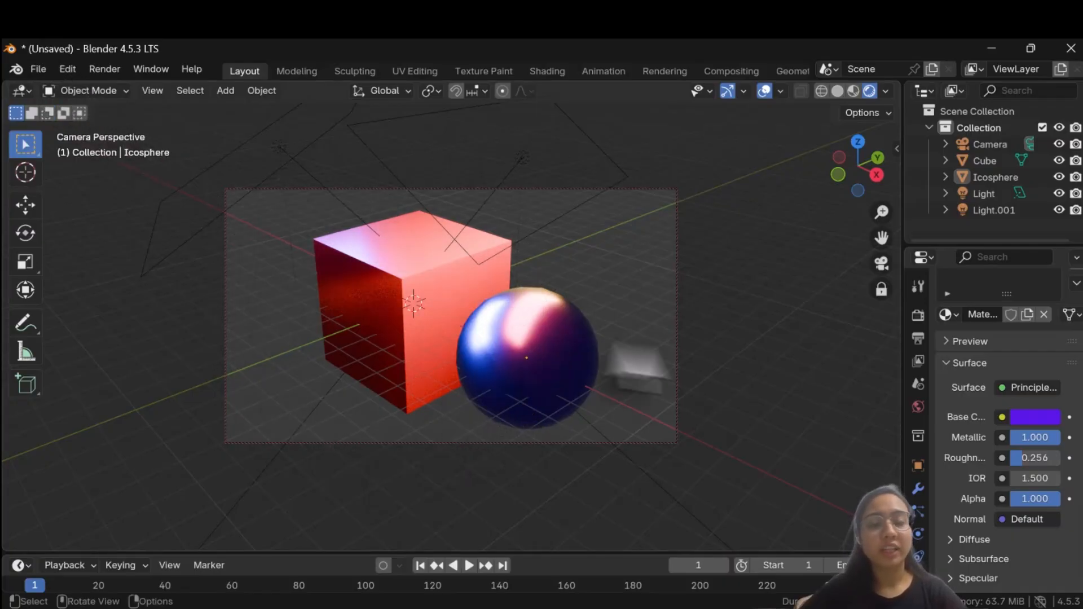
Review the render engine choices in the render properties and select EEVEE.
click(919, 286)
click(919, 316)
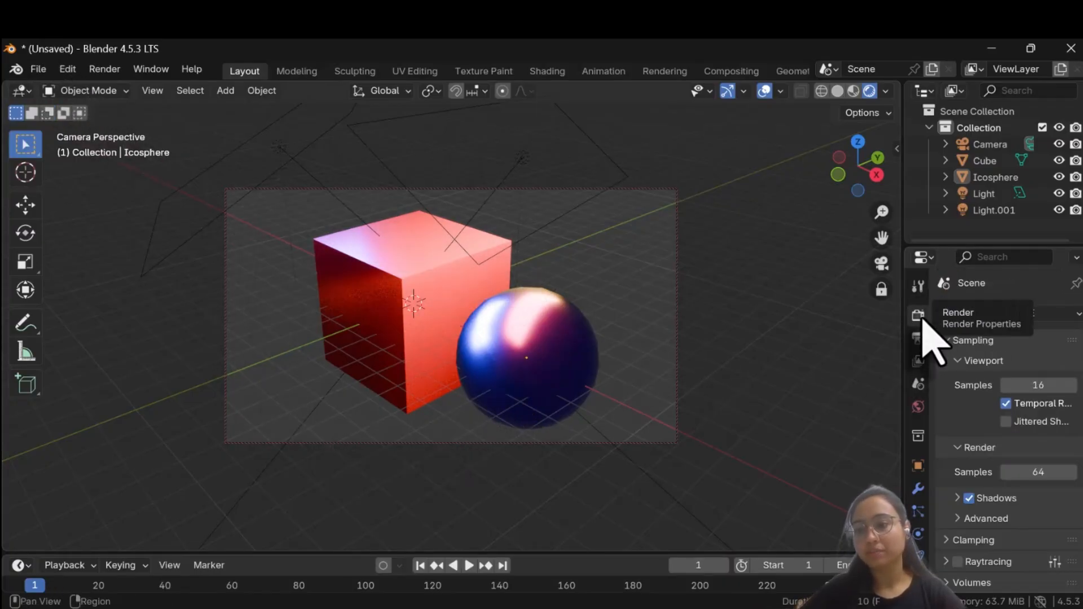
click(1029, 315)
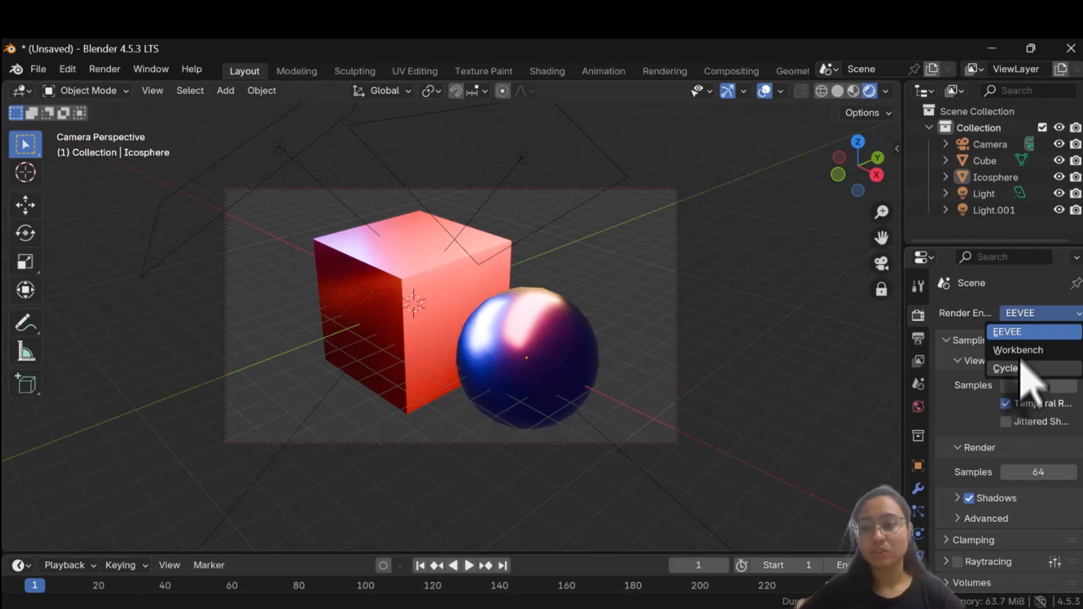
click(1026, 329)
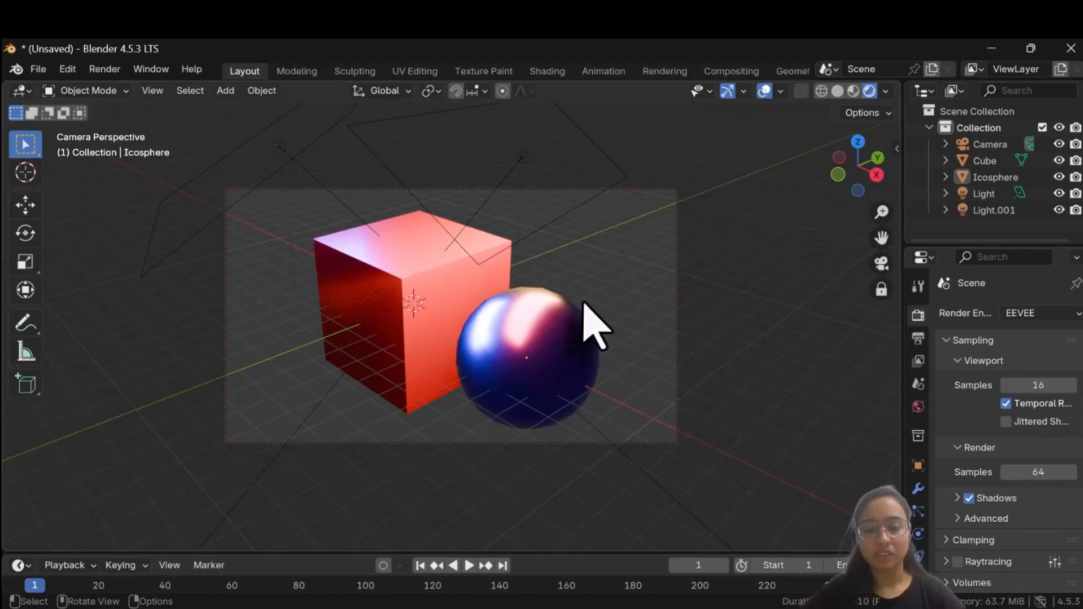
Render a still image of the scene, view the whole frame, and close the render window.
click(106, 70)
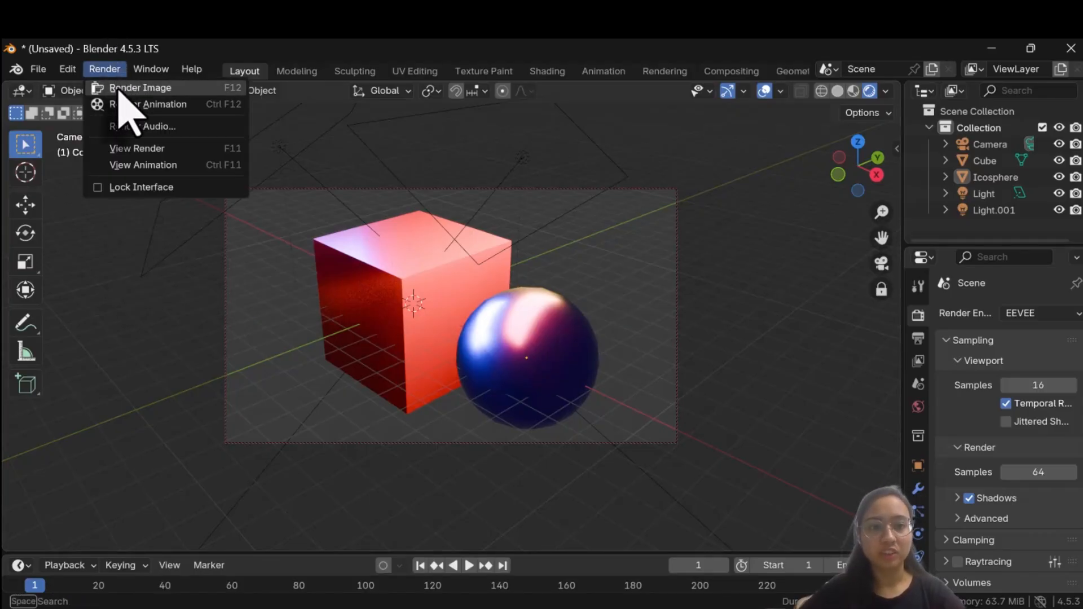
click(124, 90)
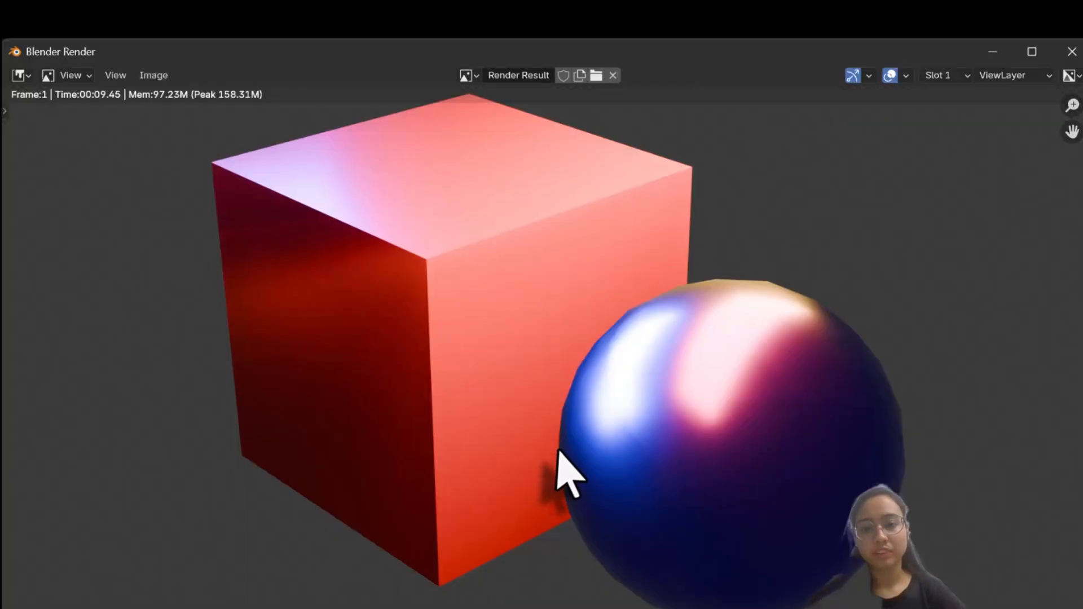
scroll(569, 474, down, 1)
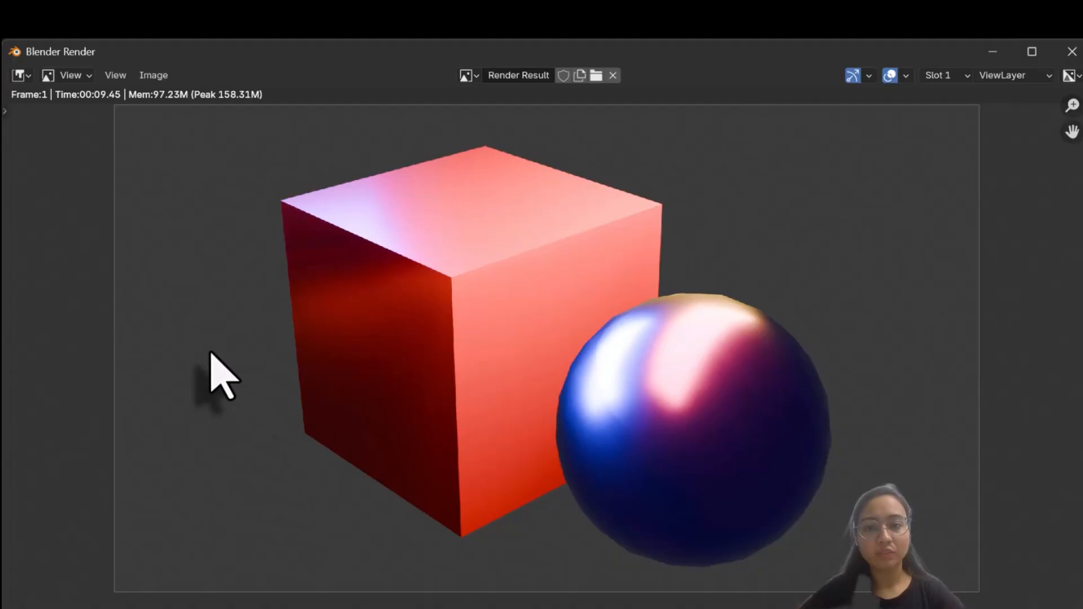
click(1071, 51)
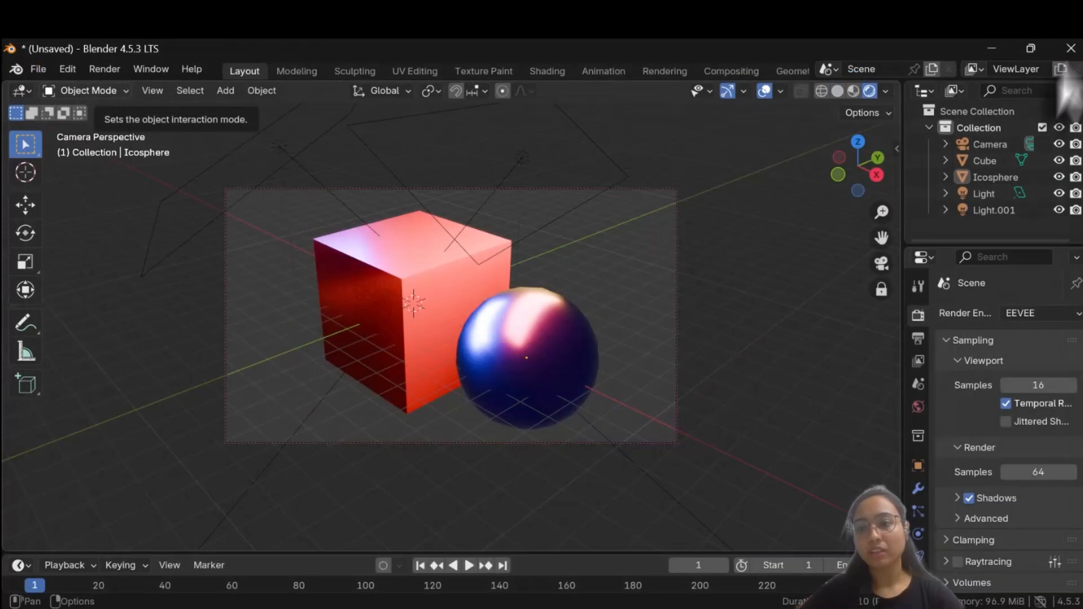
Enable a transparent film background in the scene's render properties.
click(917, 286)
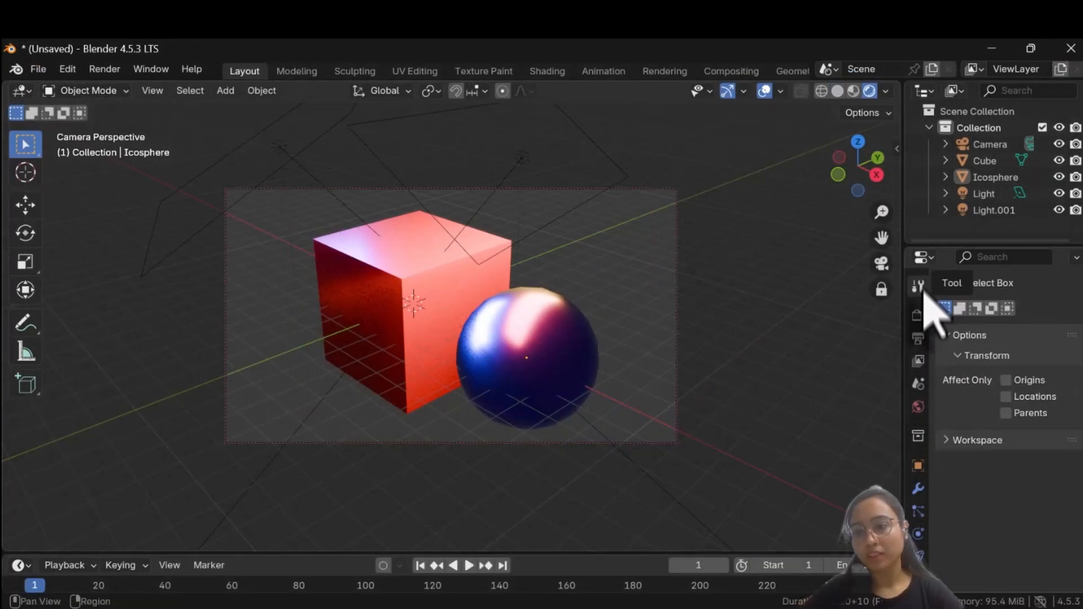
click(920, 315)
scroll(976, 471, down, 7)
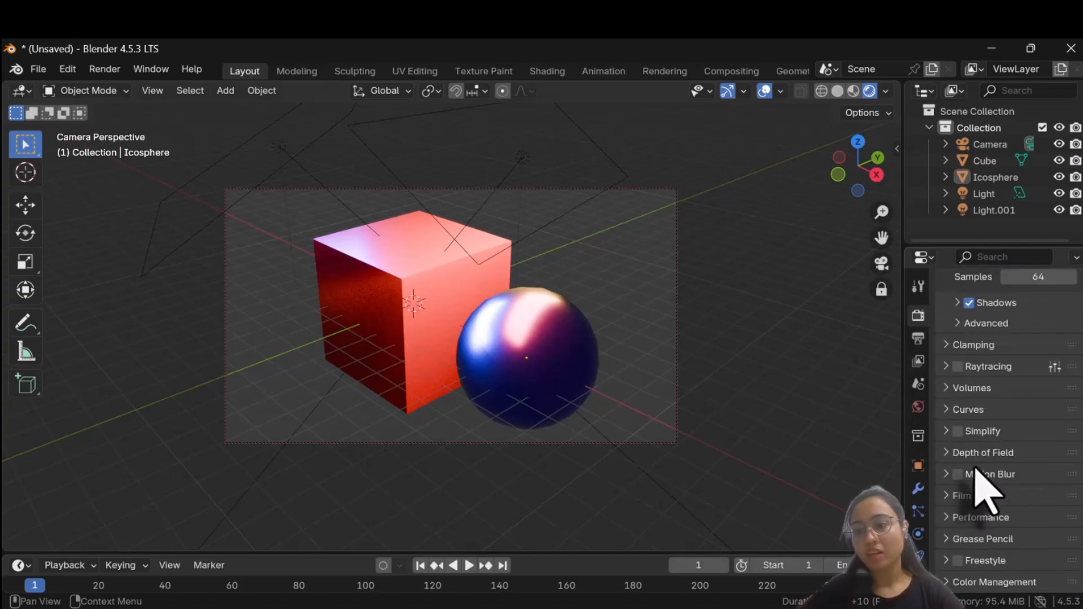
click(962, 495)
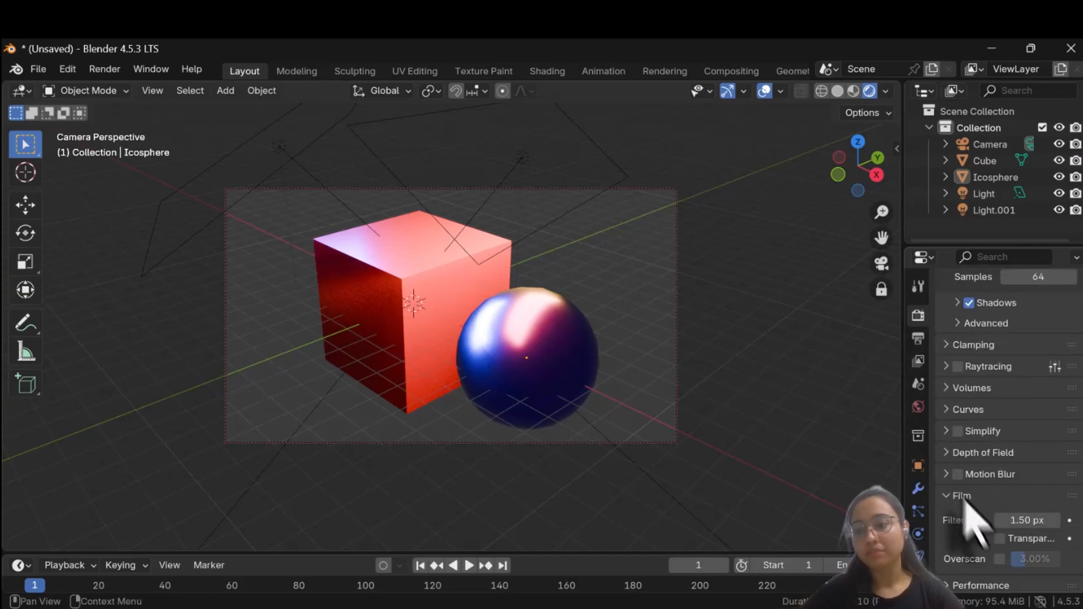
click(1000, 539)
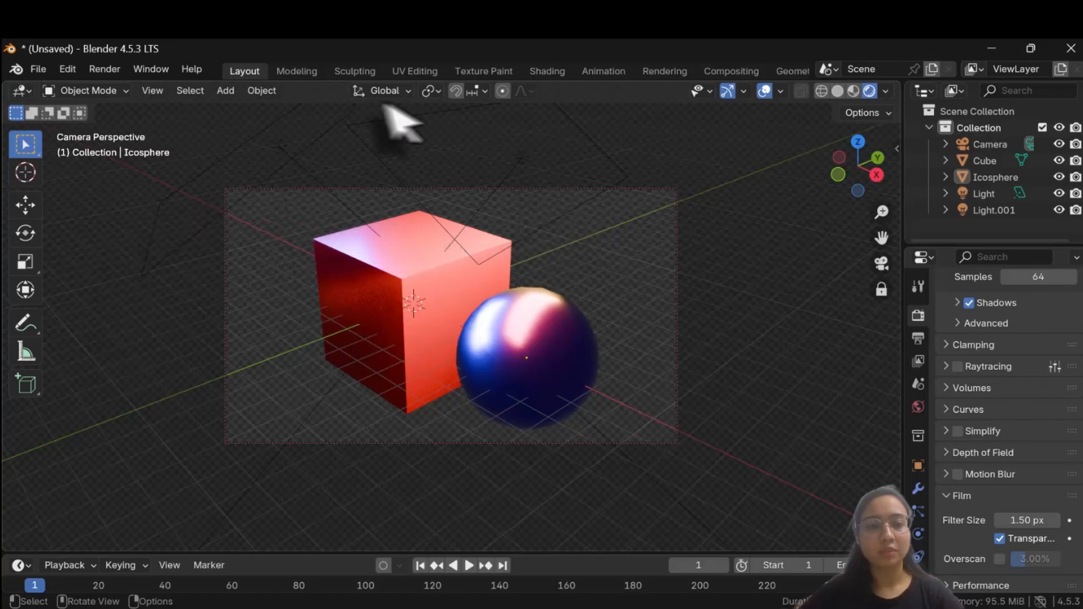
Render the still image again, save it as Tutorial.png in the Documents folder, and close the render window.
click(109, 71)
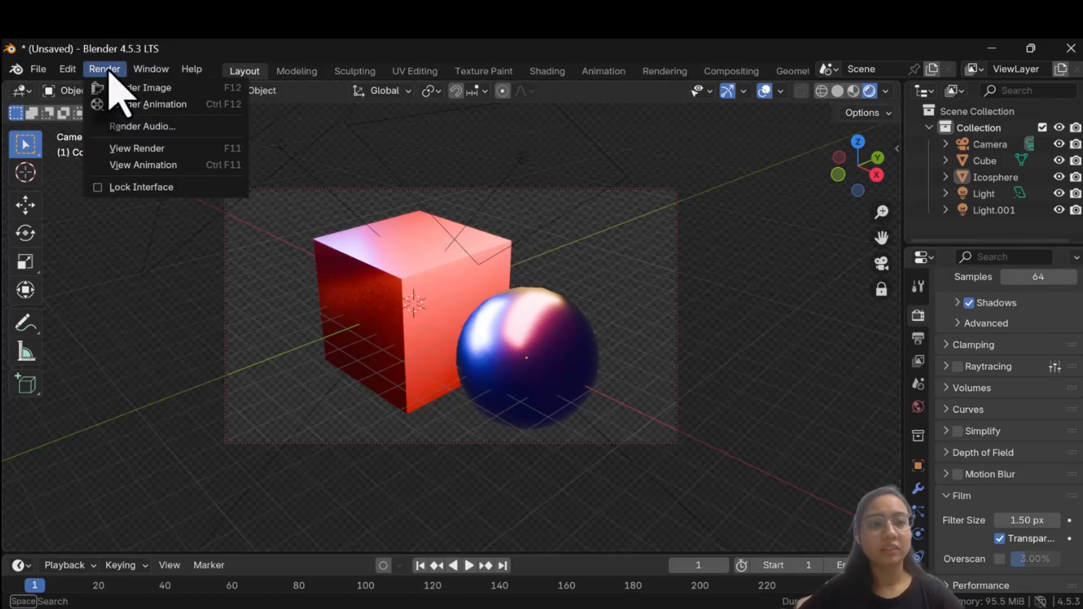
click(121, 88)
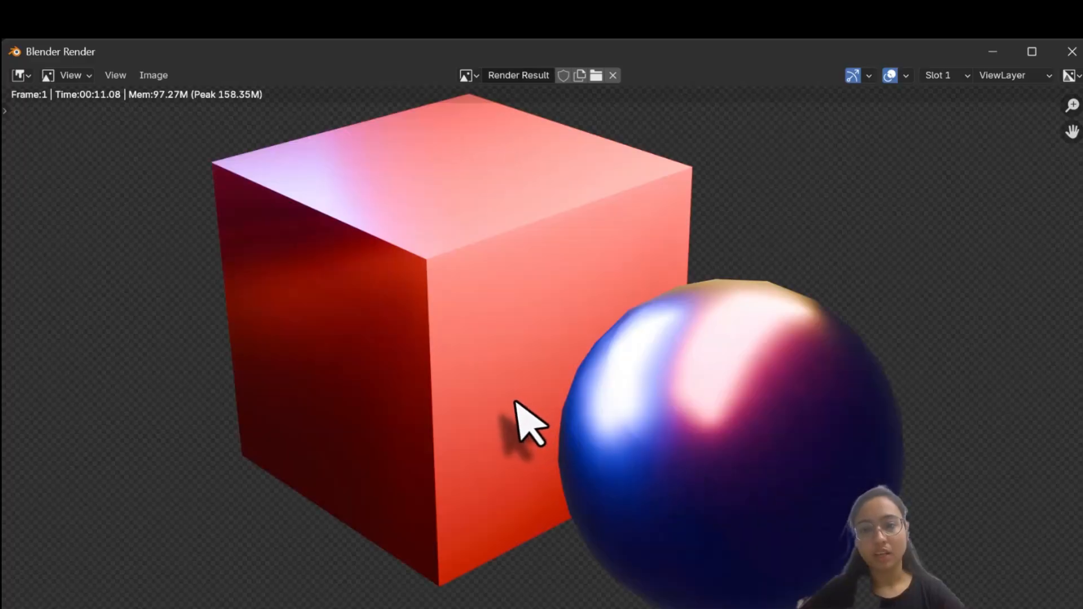
scroll(514, 398, down, 2)
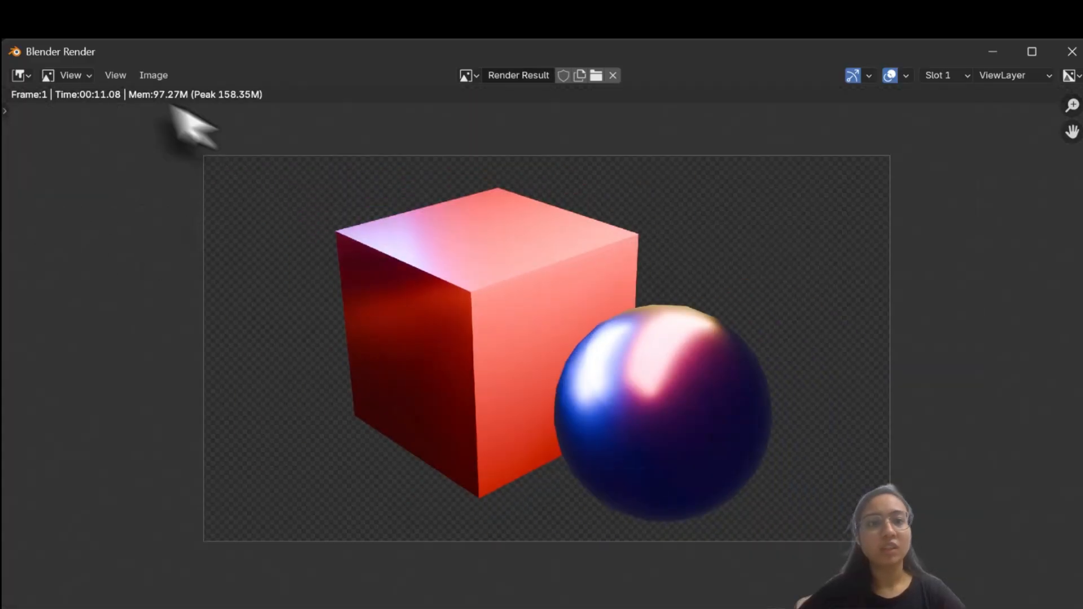
click(150, 79)
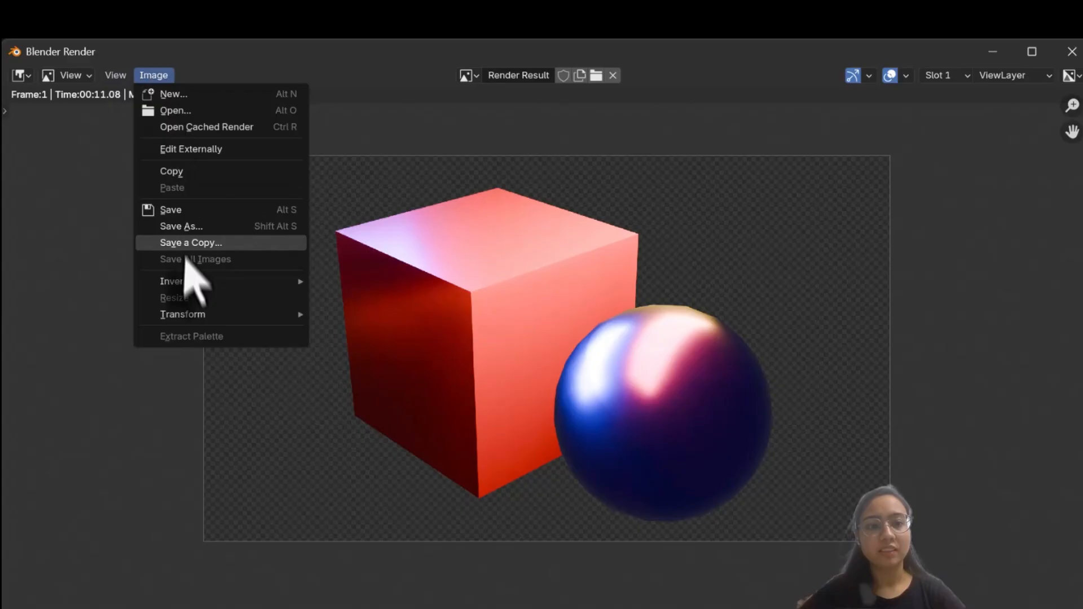
click(182, 229)
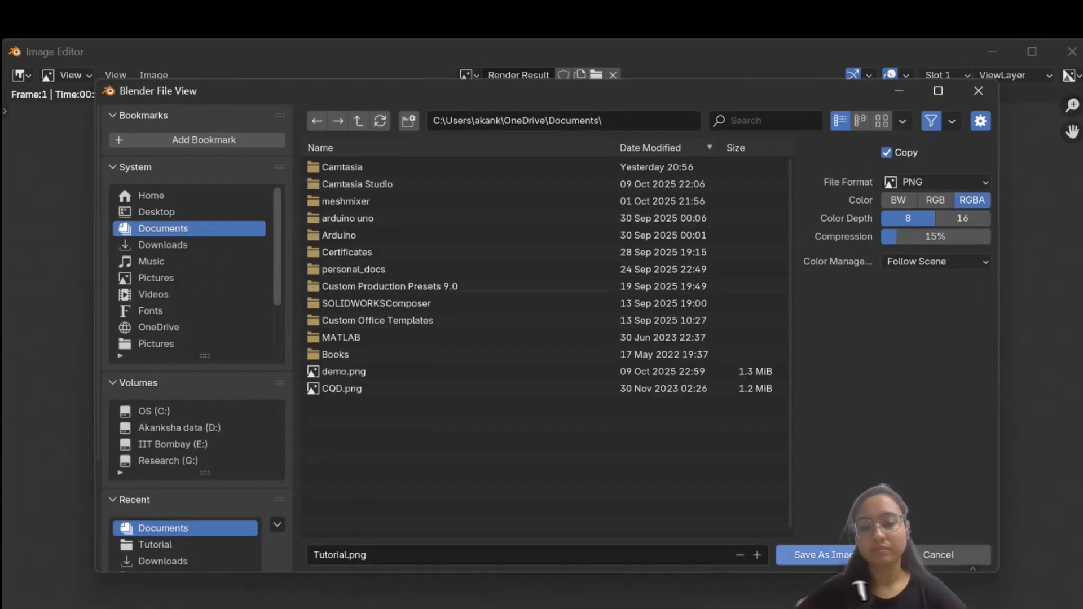
click(815, 557)
click(1071, 51)
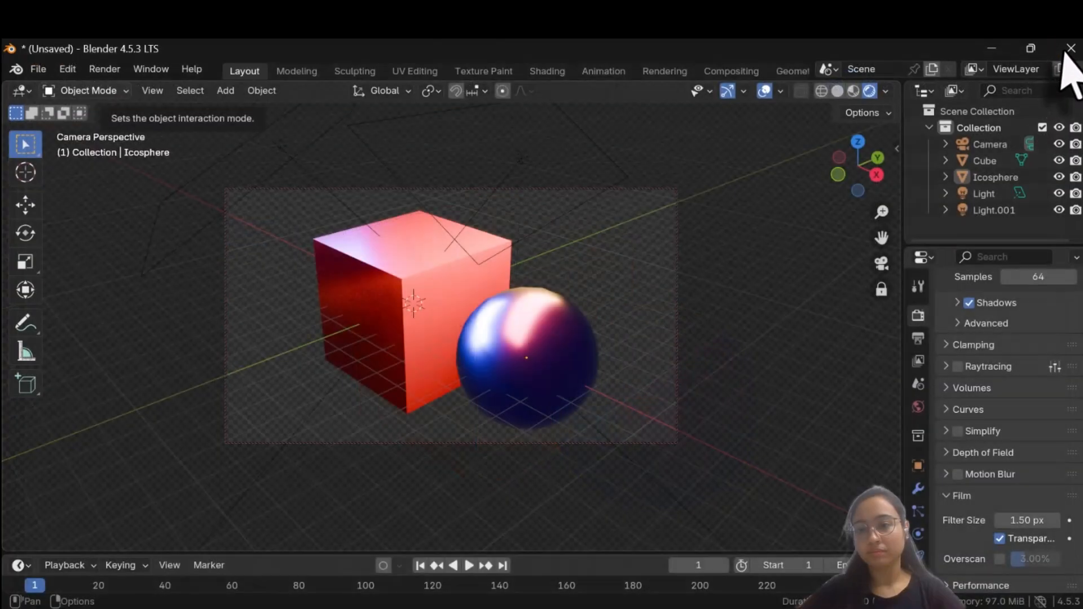
Open the list of output file formats in the scene's output properties.
click(918, 339)
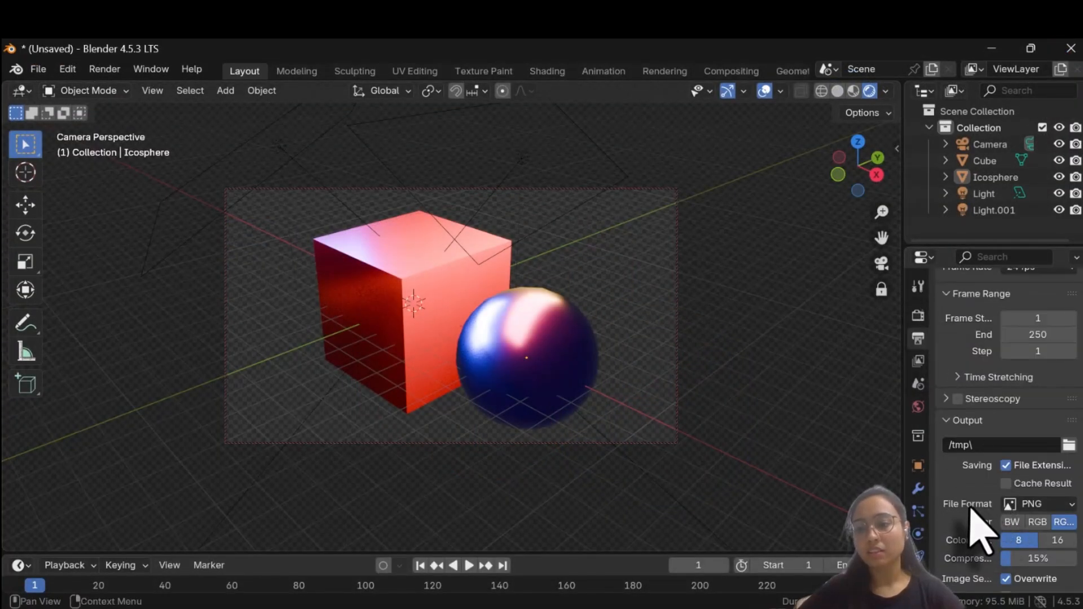
click(1030, 504)
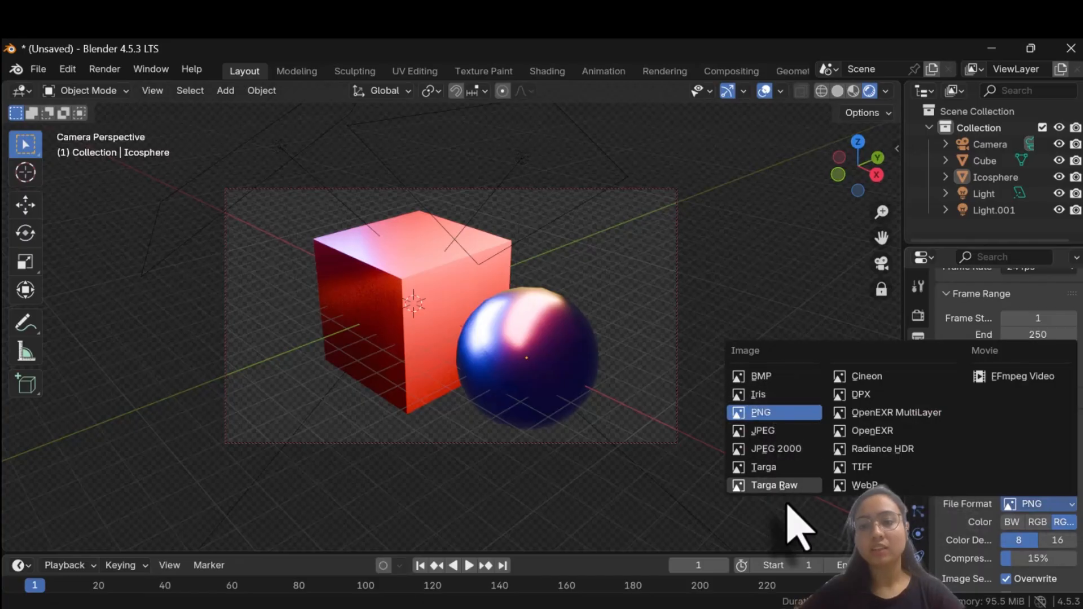